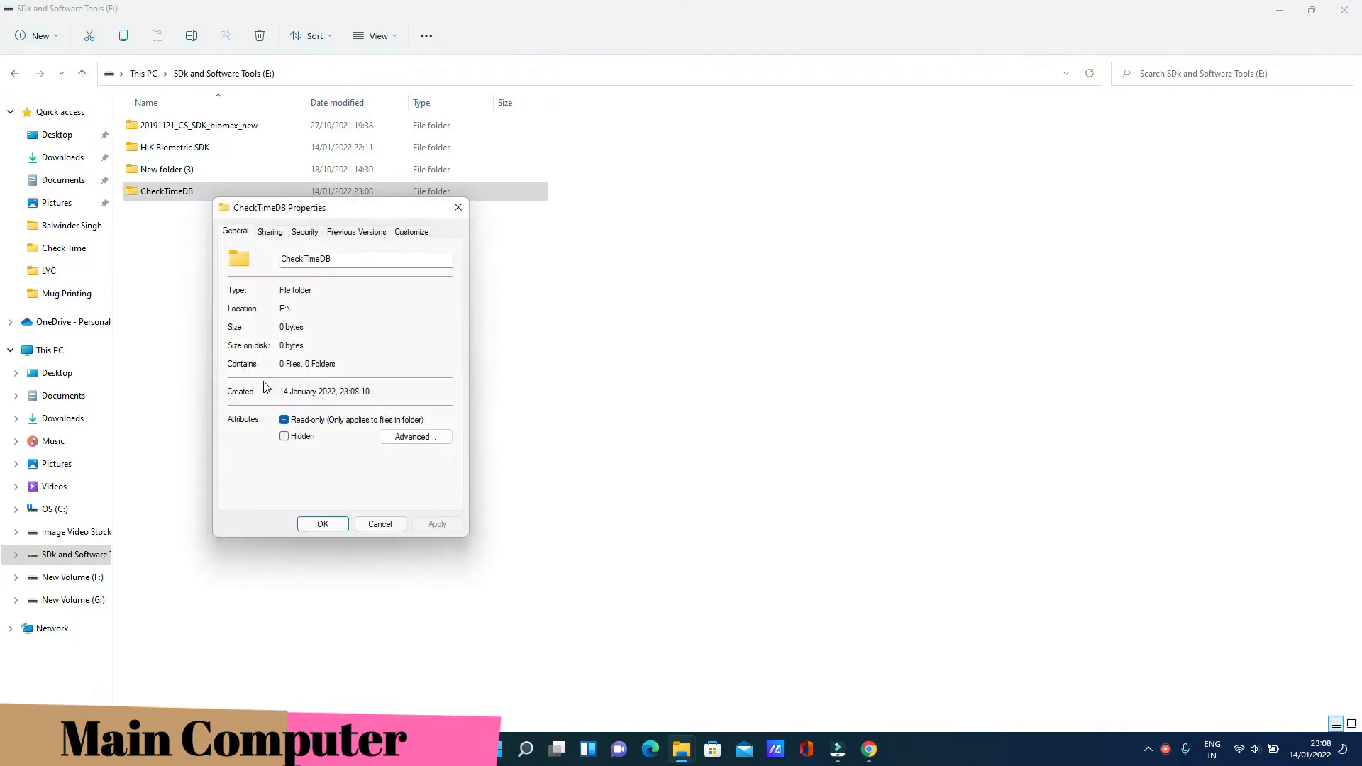
# Share the CheckTimeDB folder with Everyone at Read/Write permission and close the confirmation with Done
pyautogui.click(277, 237)
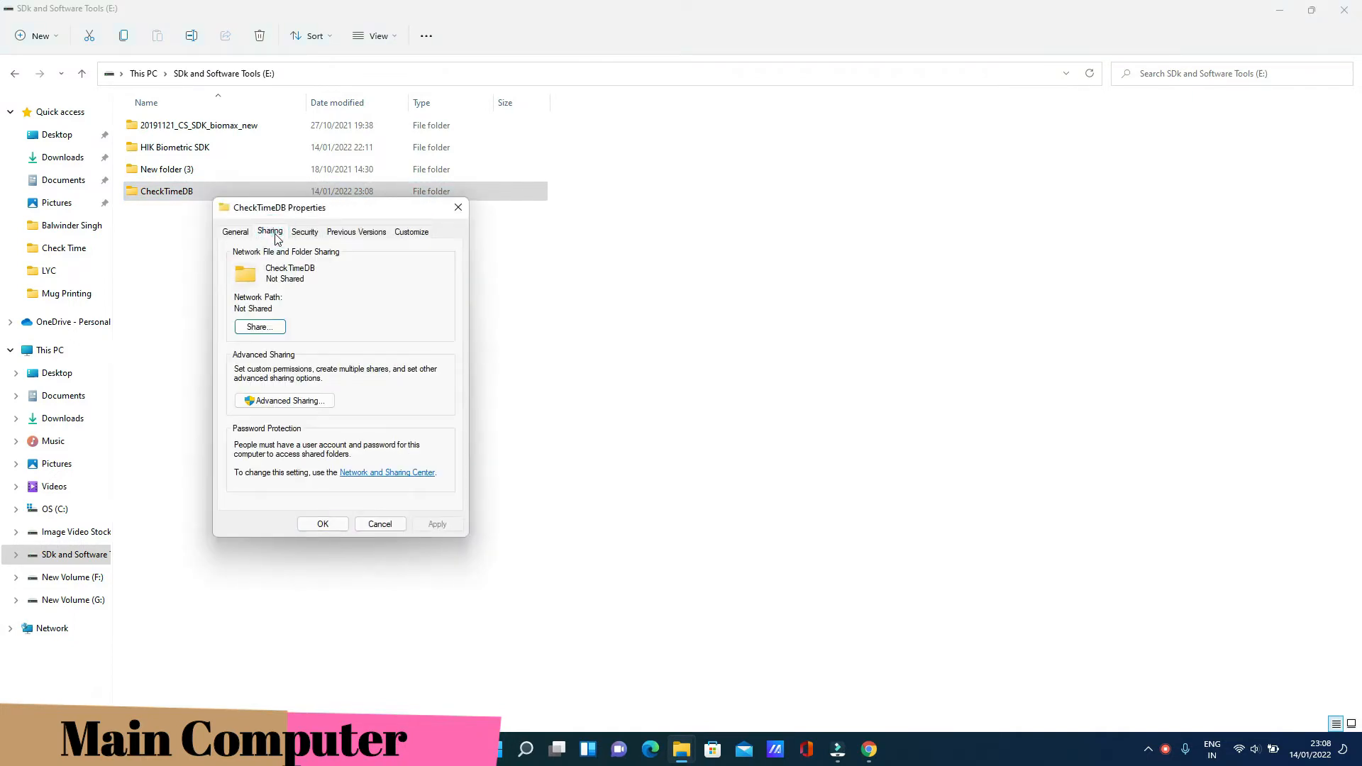
pyautogui.click(259, 327)
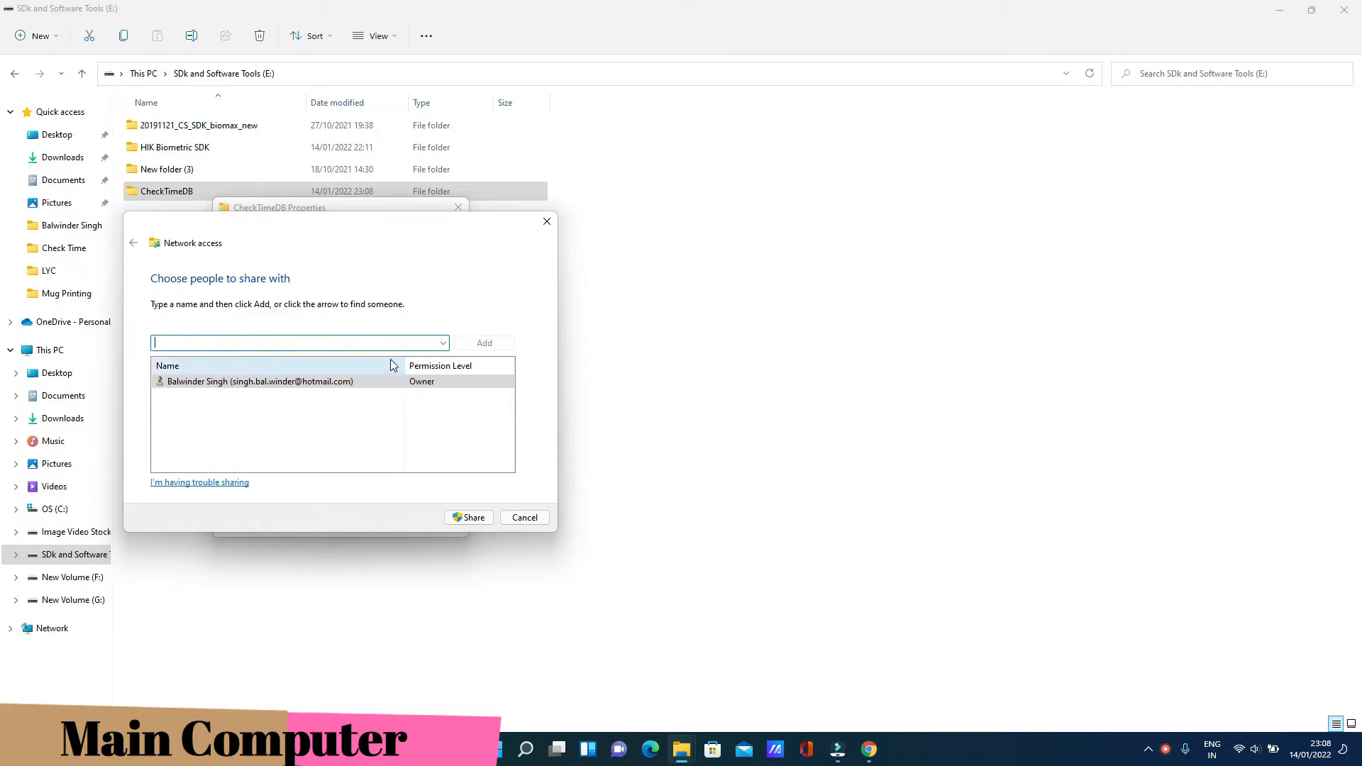
pyautogui.click(442, 343)
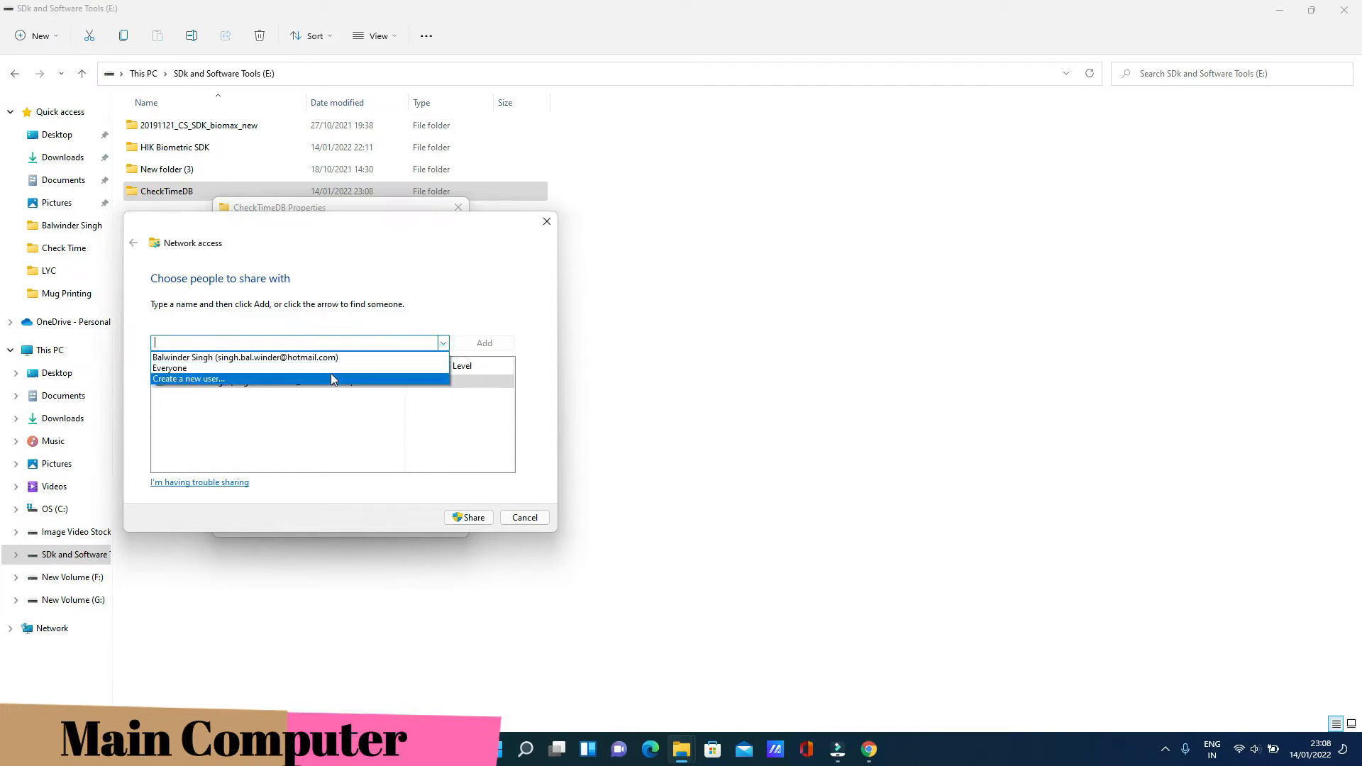
pyautogui.click(175, 369)
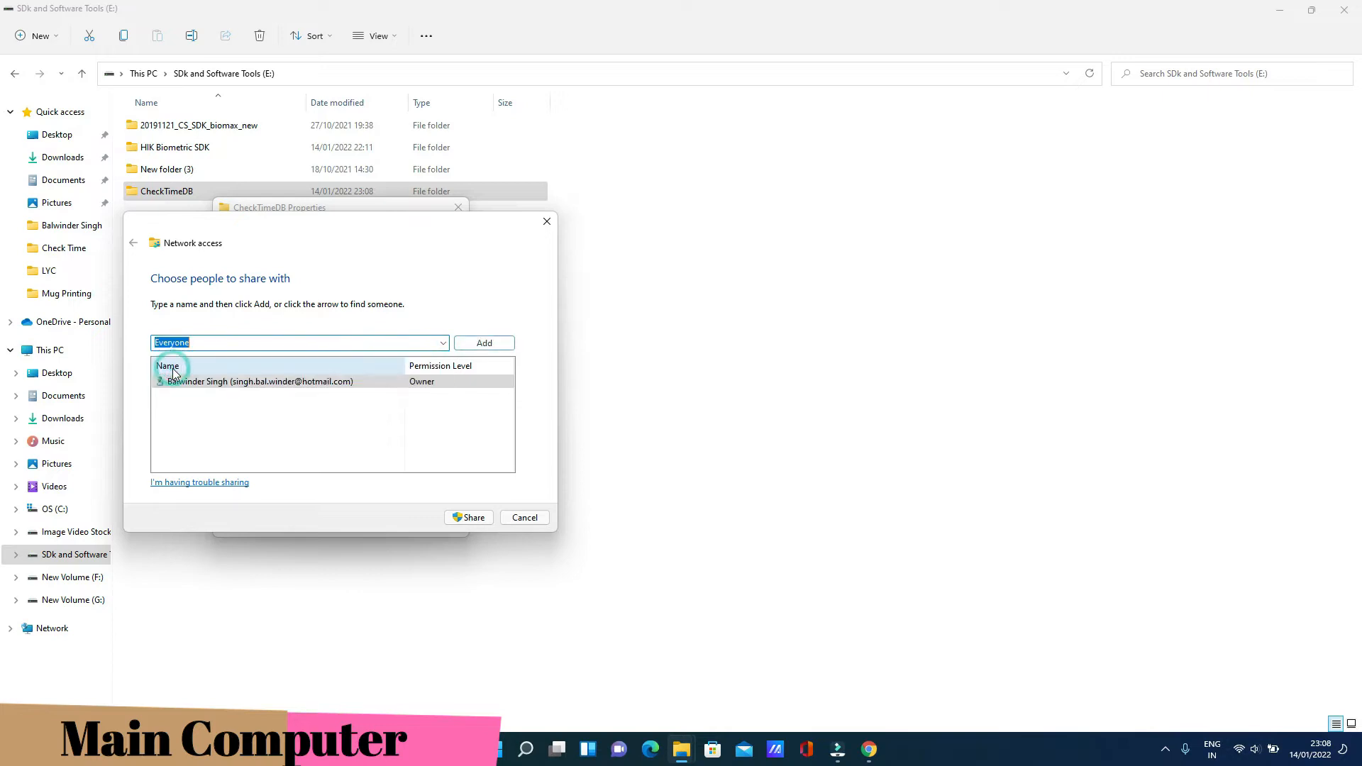
pyautogui.click(474, 349)
pyautogui.click(434, 395)
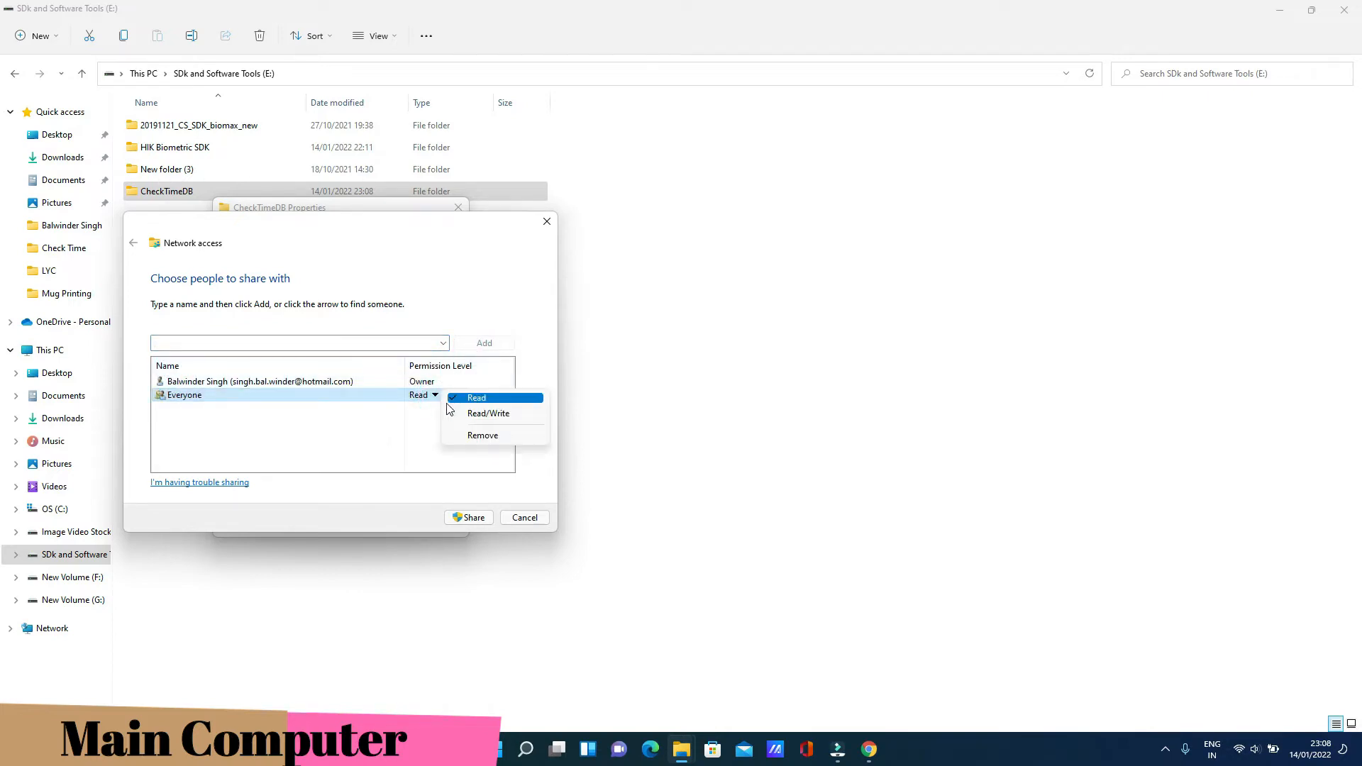
pyautogui.click(470, 414)
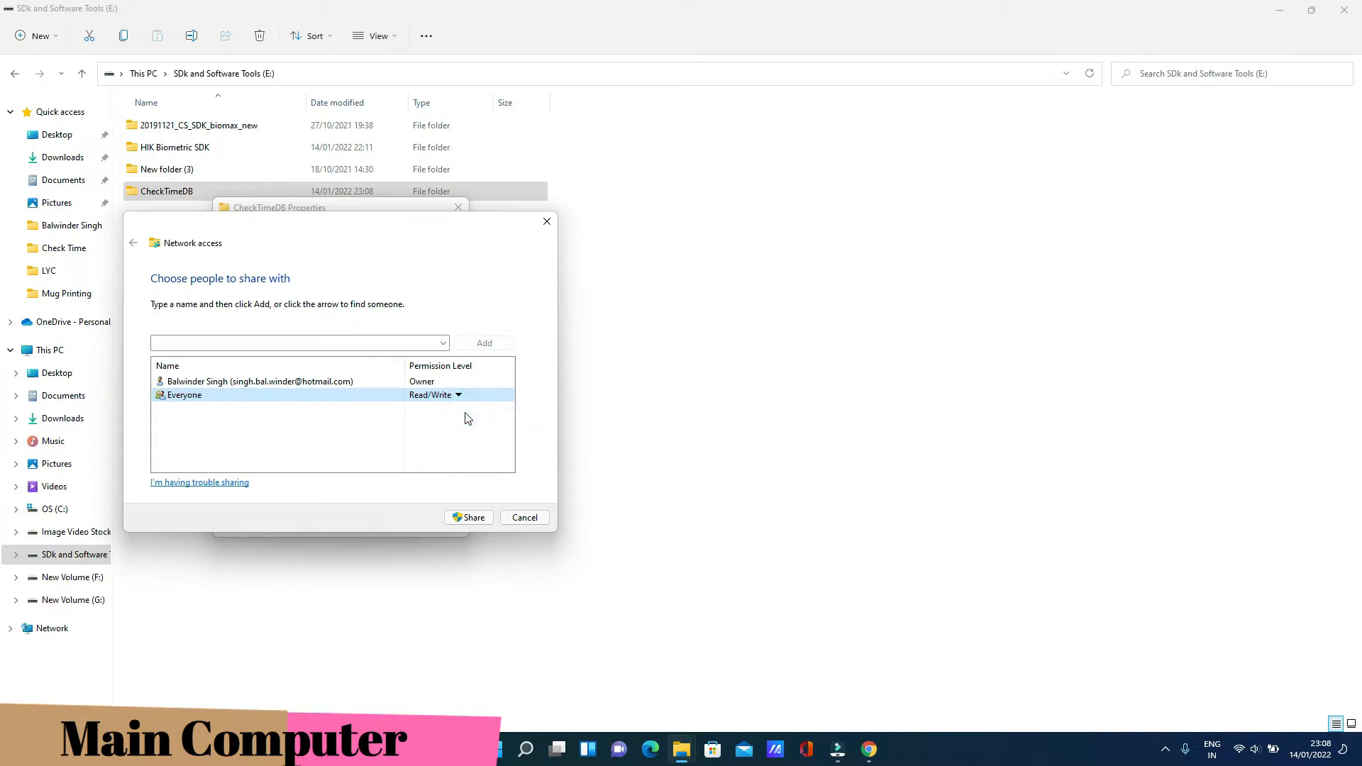
pyautogui.click(468, 518)
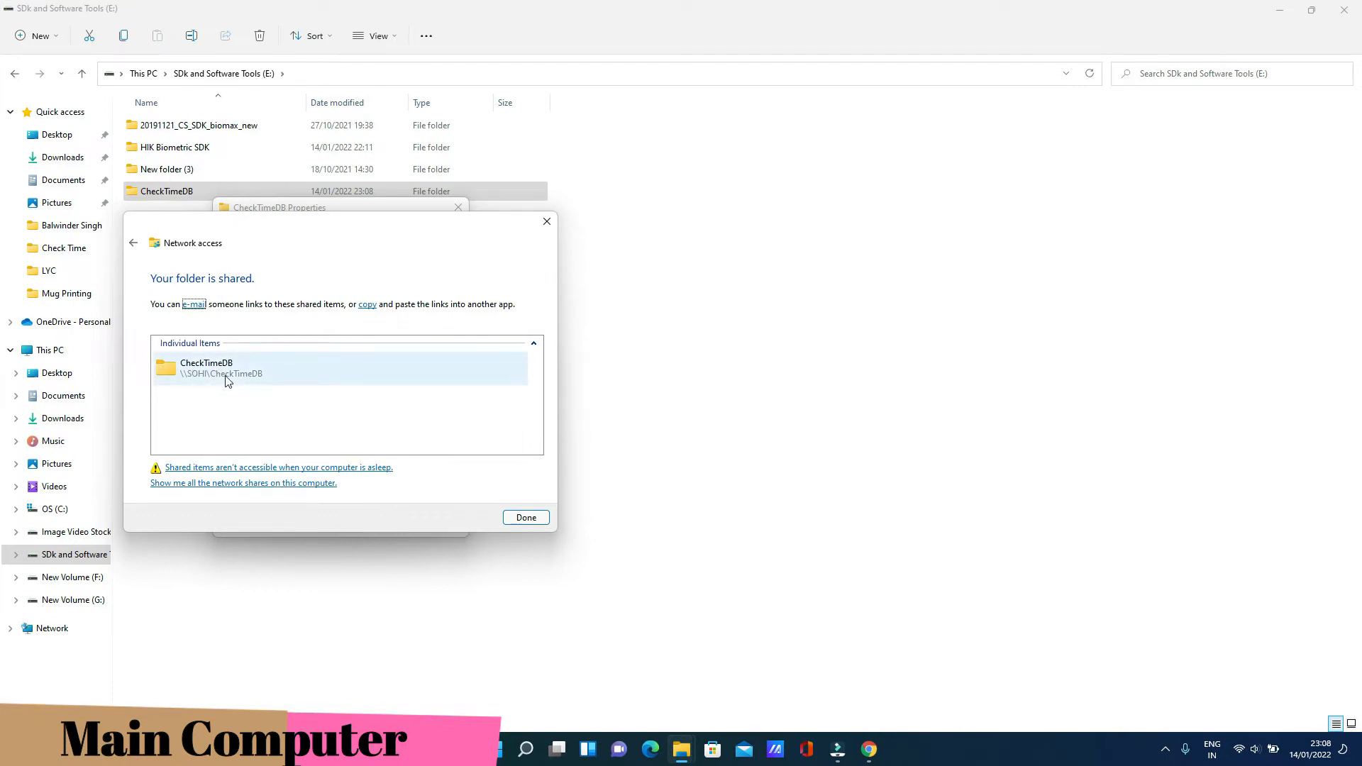
pyautogui.click(526, 518)
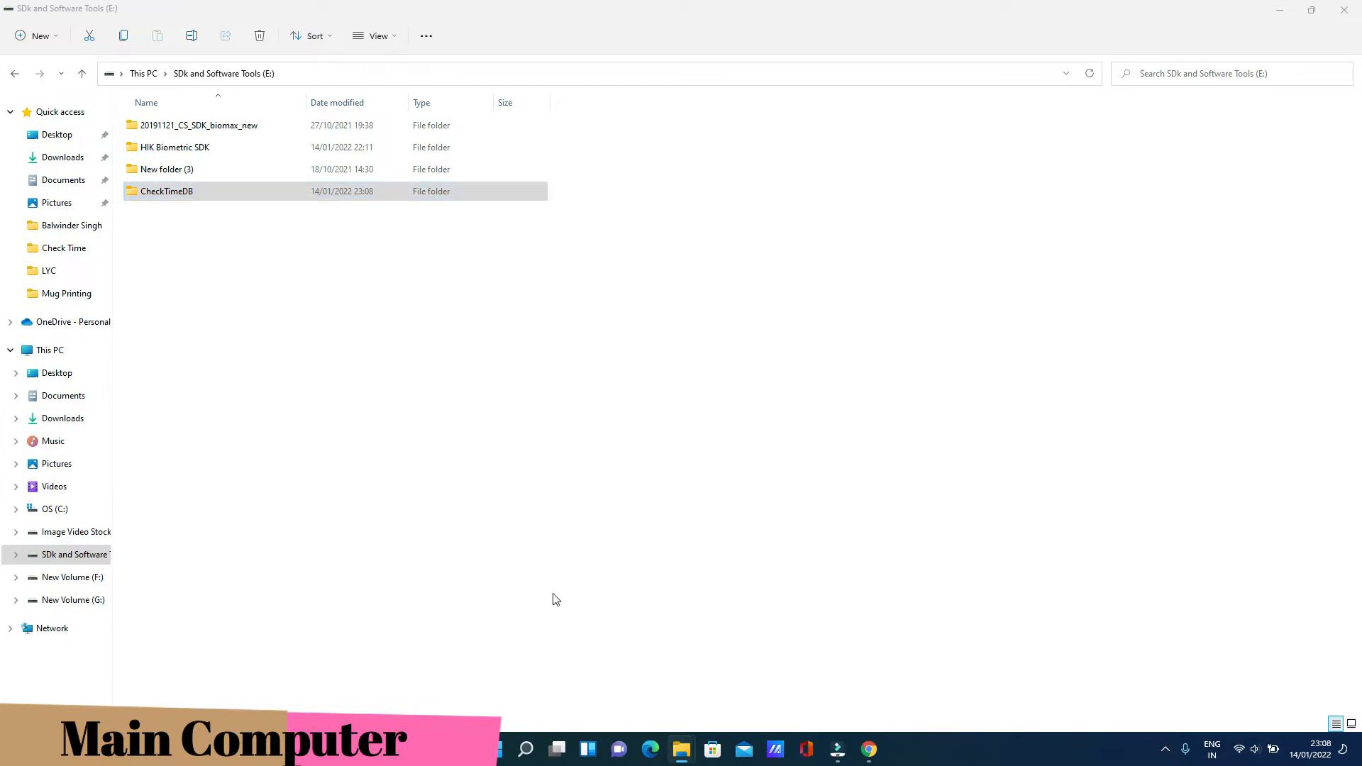
# Launch Command Prompt by searching for cmd
pyautogui.click(526, 748)
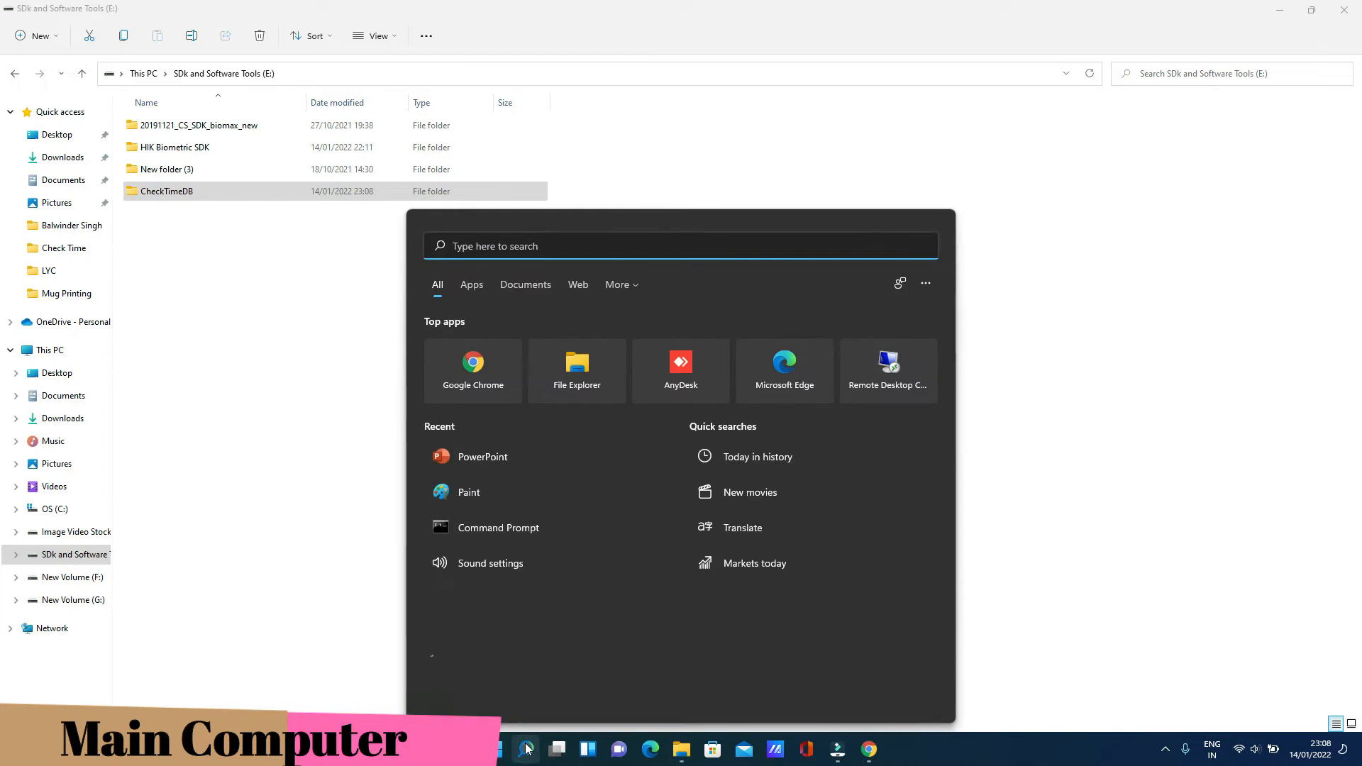
pyautogui.write('cmd')
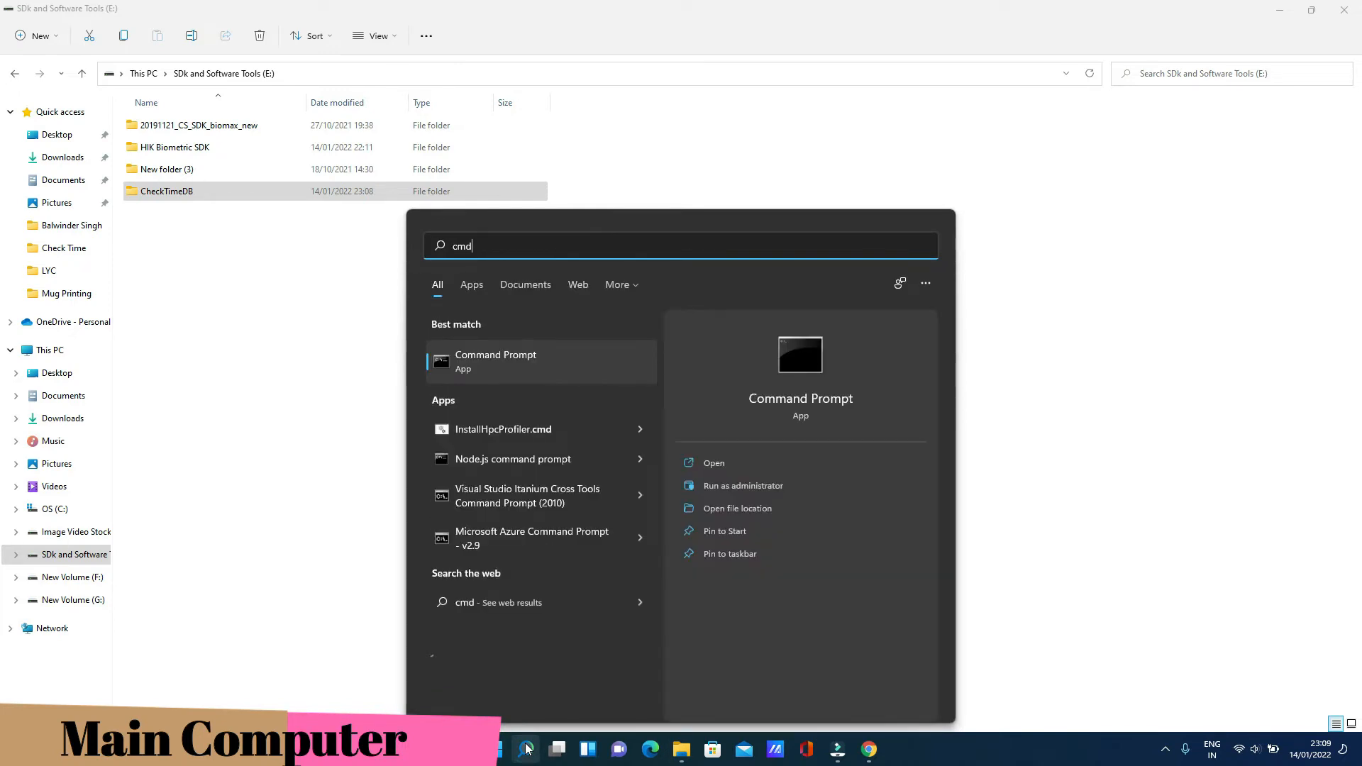
pyautogui.press('Return')
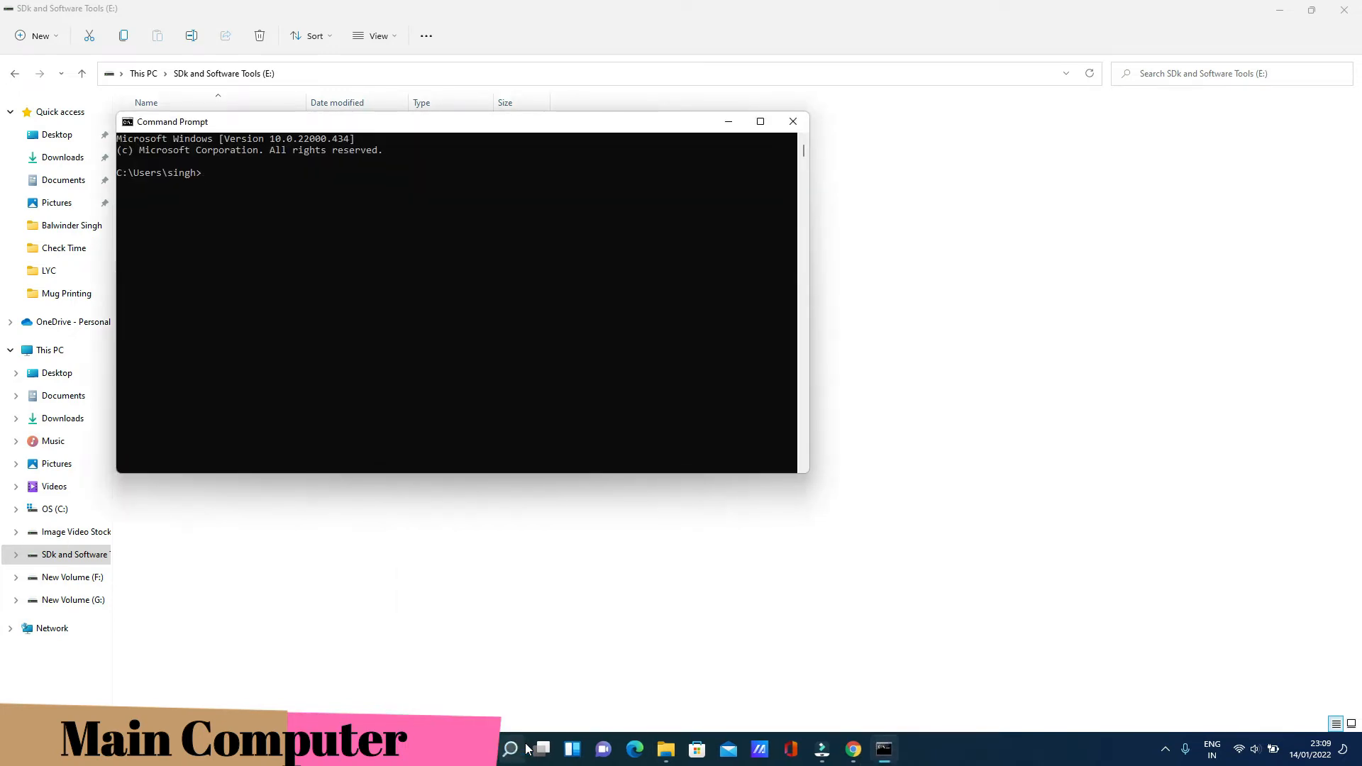
pyautogui.moveTo(570, 128); pyautogui.dragTo(706, 215)
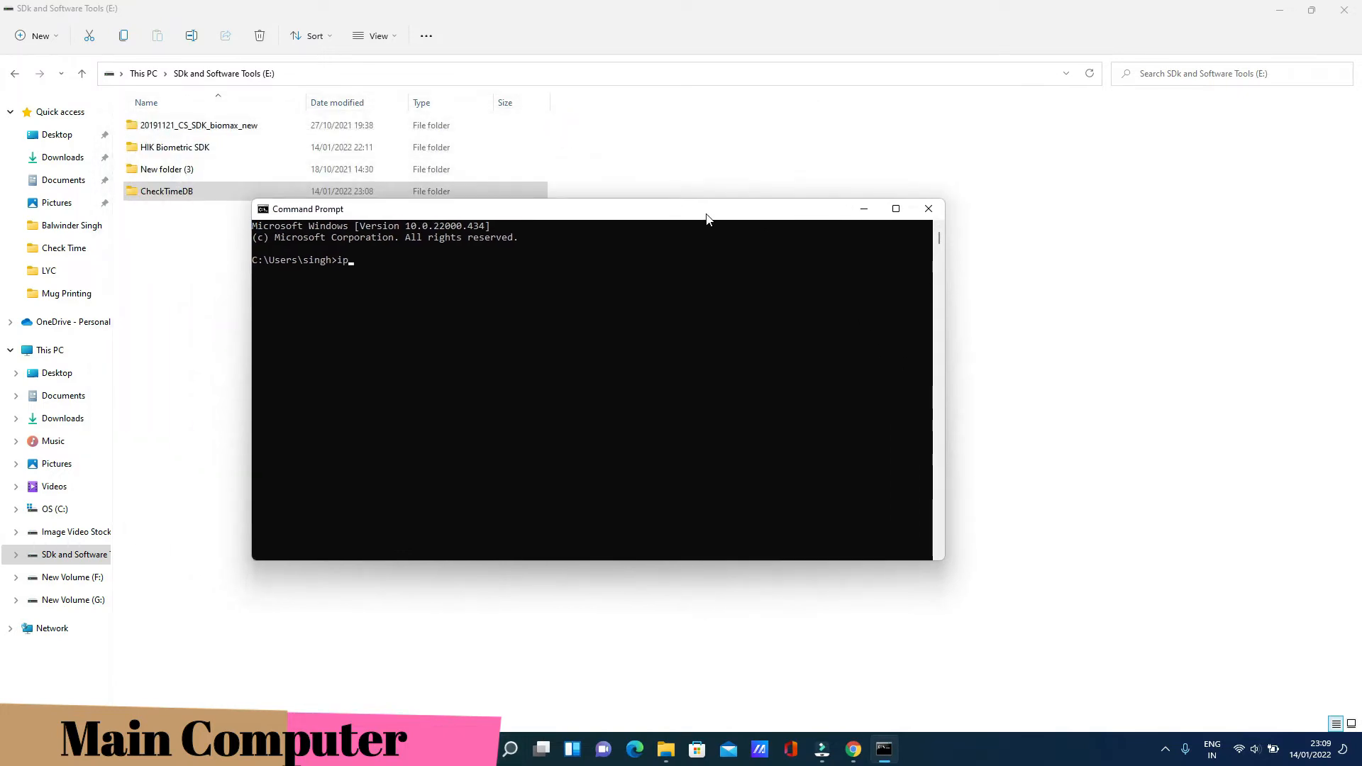
# Run ipconfig and highlight the IPv4 Address line showing 192.168.1.12
pyautogui.write('ipconfig')
pyautogui.press('Return')
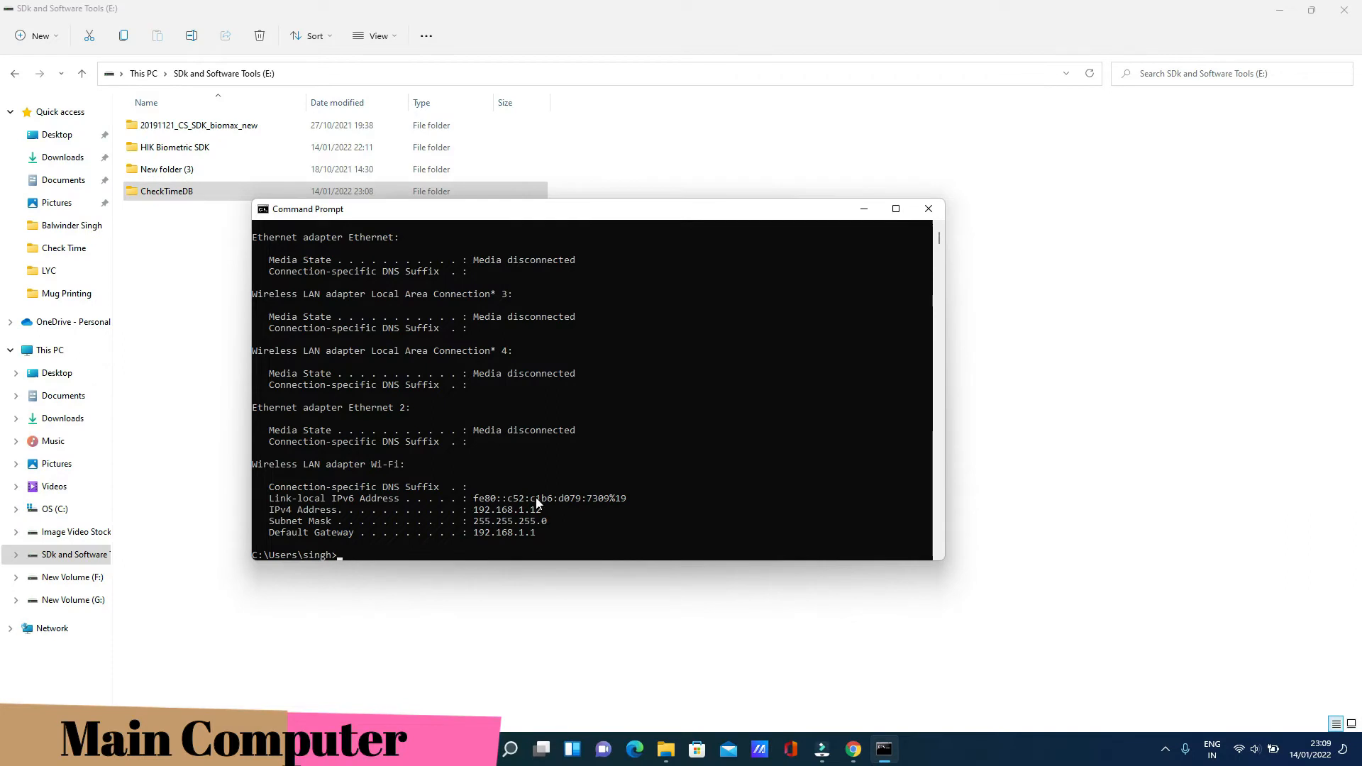
pyautogui.scroll(1, 537, 437)
pyautogui.scroll(-2, 536, 440)
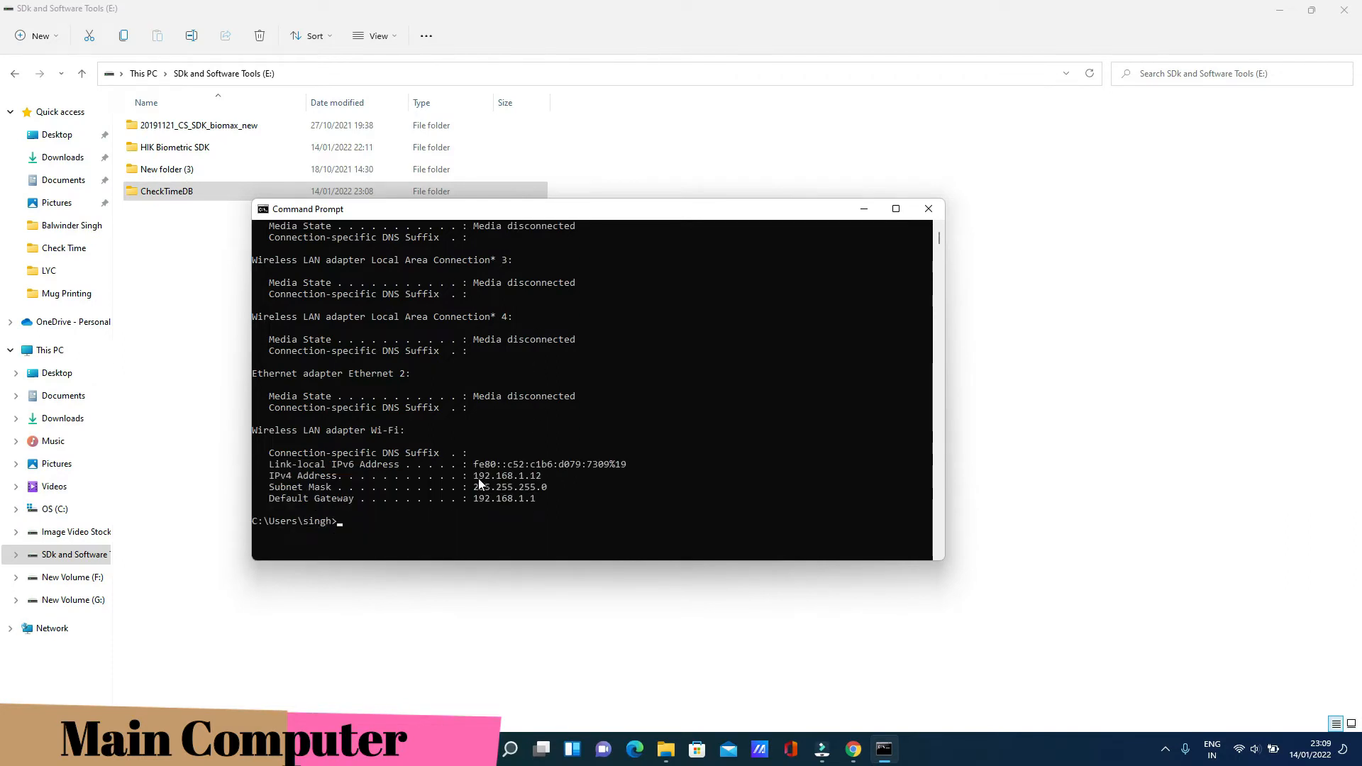
pyautogui.moveTo(474, 477); pyautogui.dragTo(541, 477)
pyautogui.scroll(1, 564, 424)
pyautogui.scroll(3, 566, 426)
pyautogui.scroll(-5, 565, 424)
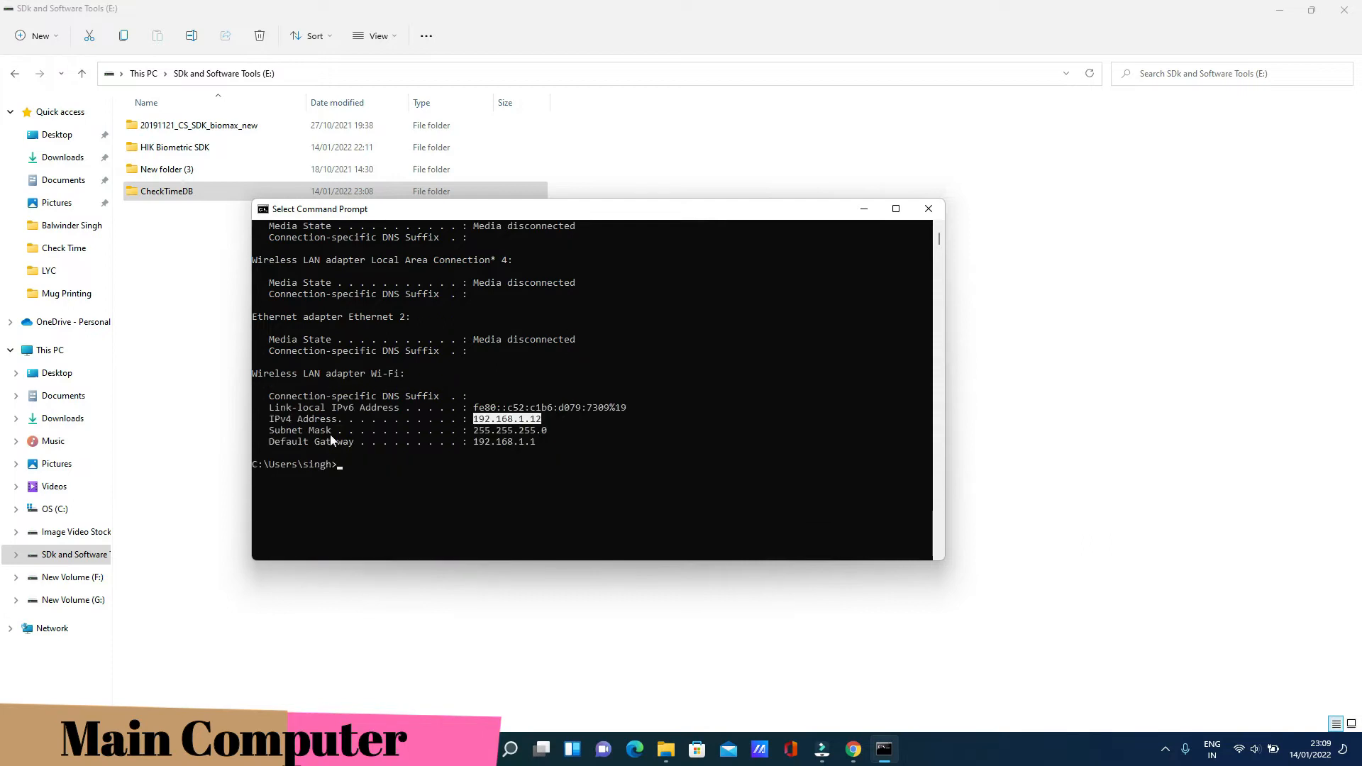
pyautogui.moveTo(267, 419); pyautogui.dragTo(552, 424)
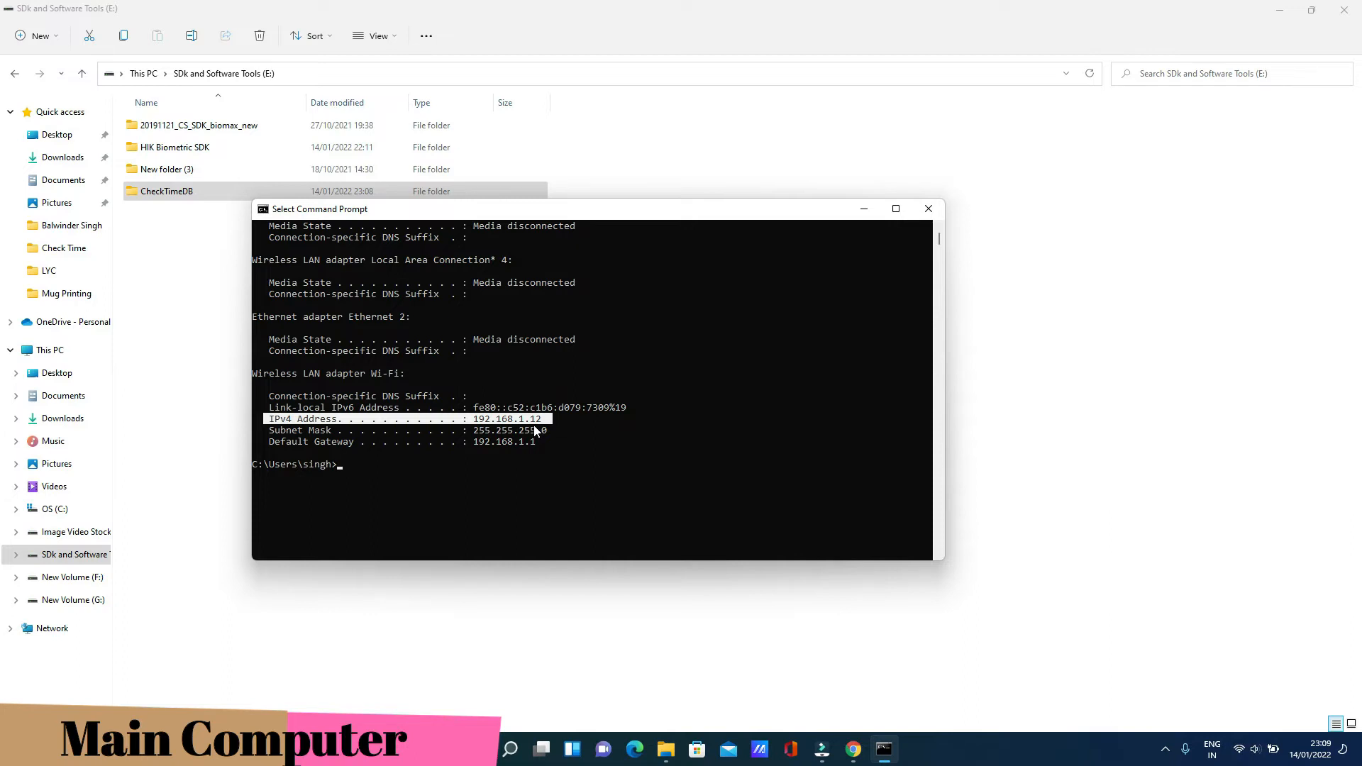
pyautogui.click(622, 607)
# Browse to \\192.168.1.12 and check that the CheckTimeDB share opens
pyautogui.click(325, 74)
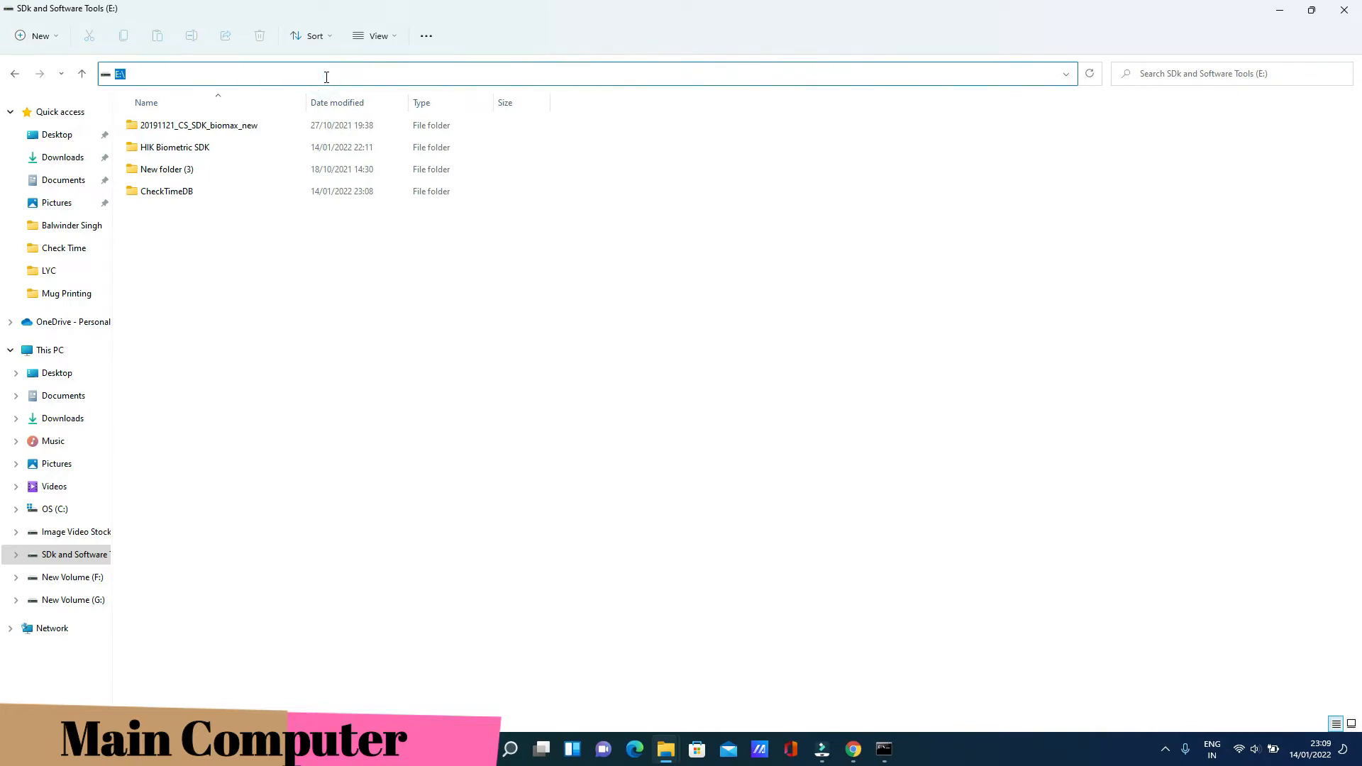
pyautogui.write('\\\\')
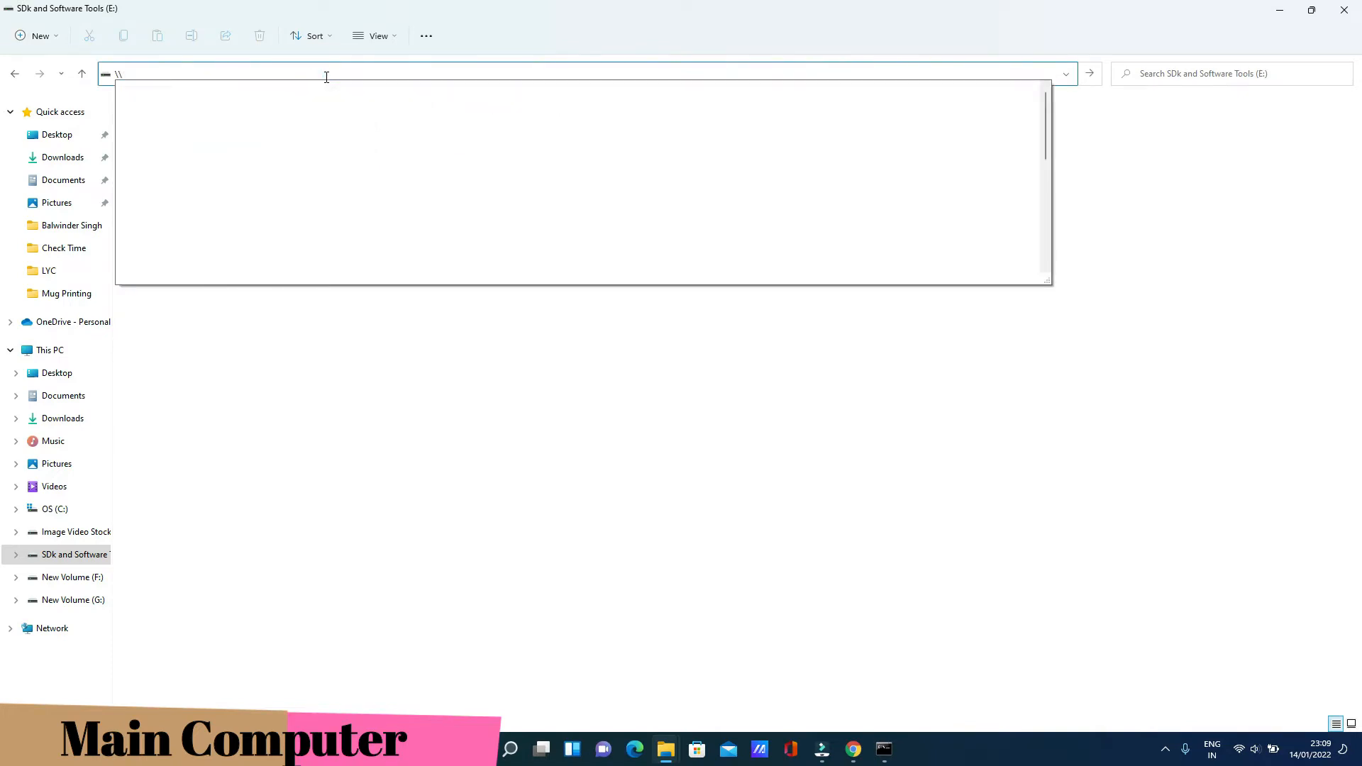
pyautogui.write('1')
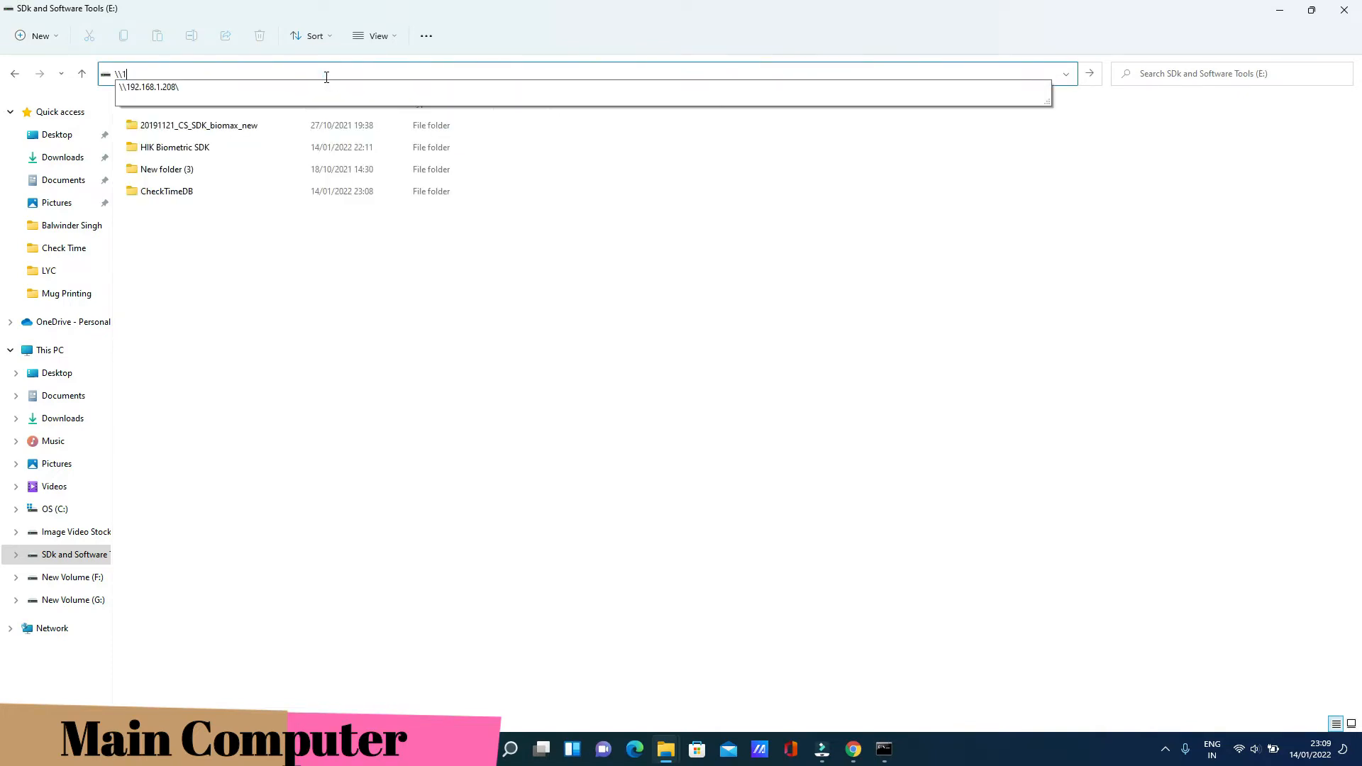
pyautogui.write('92.168.1.12')
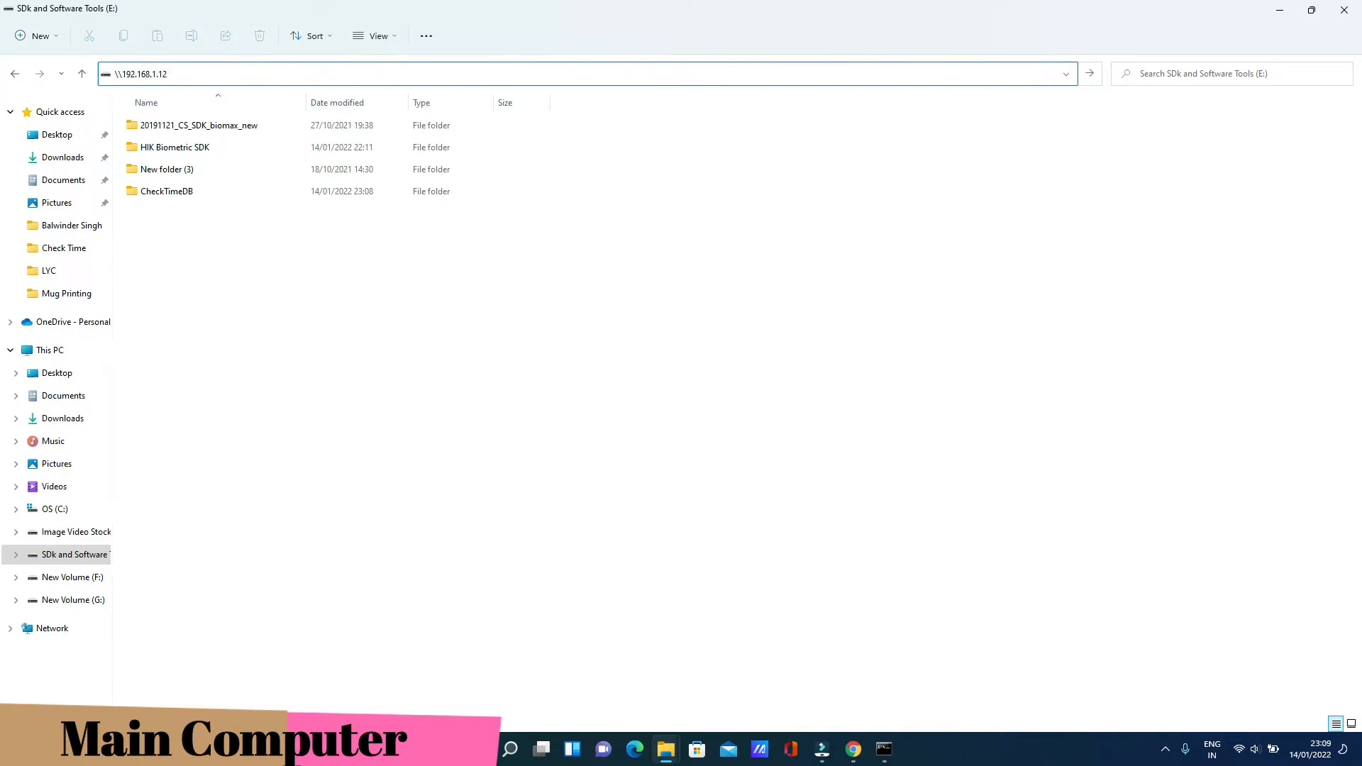
pyautogui.press('Return')
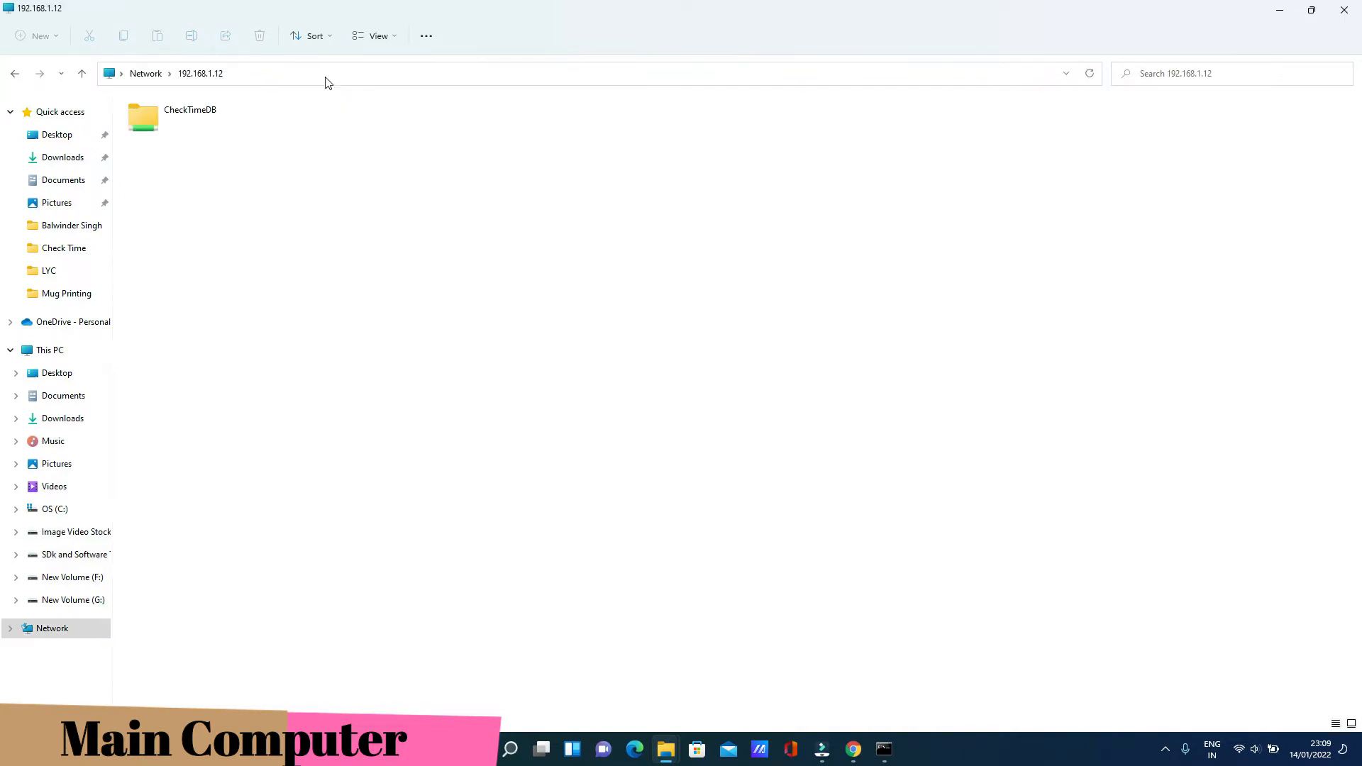
pyautogui.doubleClick(201, 127)
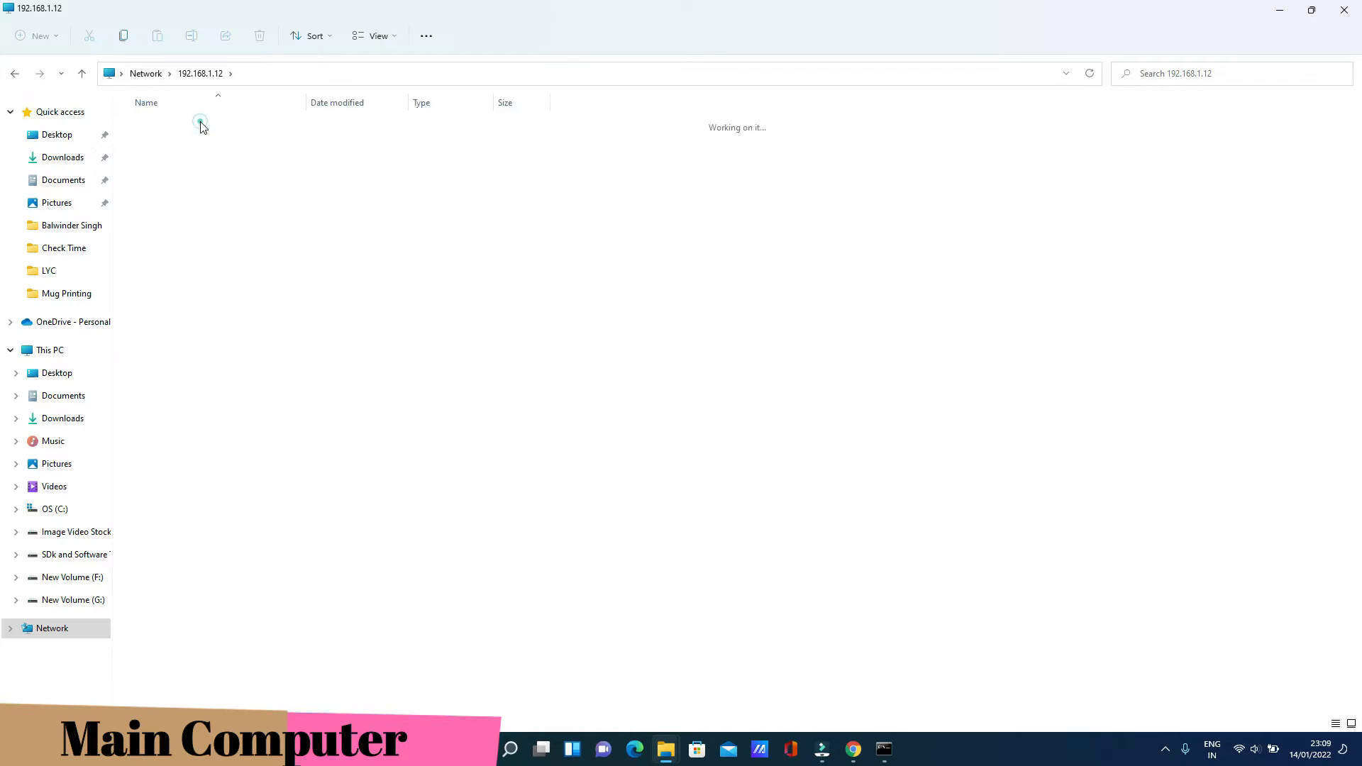
pyautogui.click(198, 74)
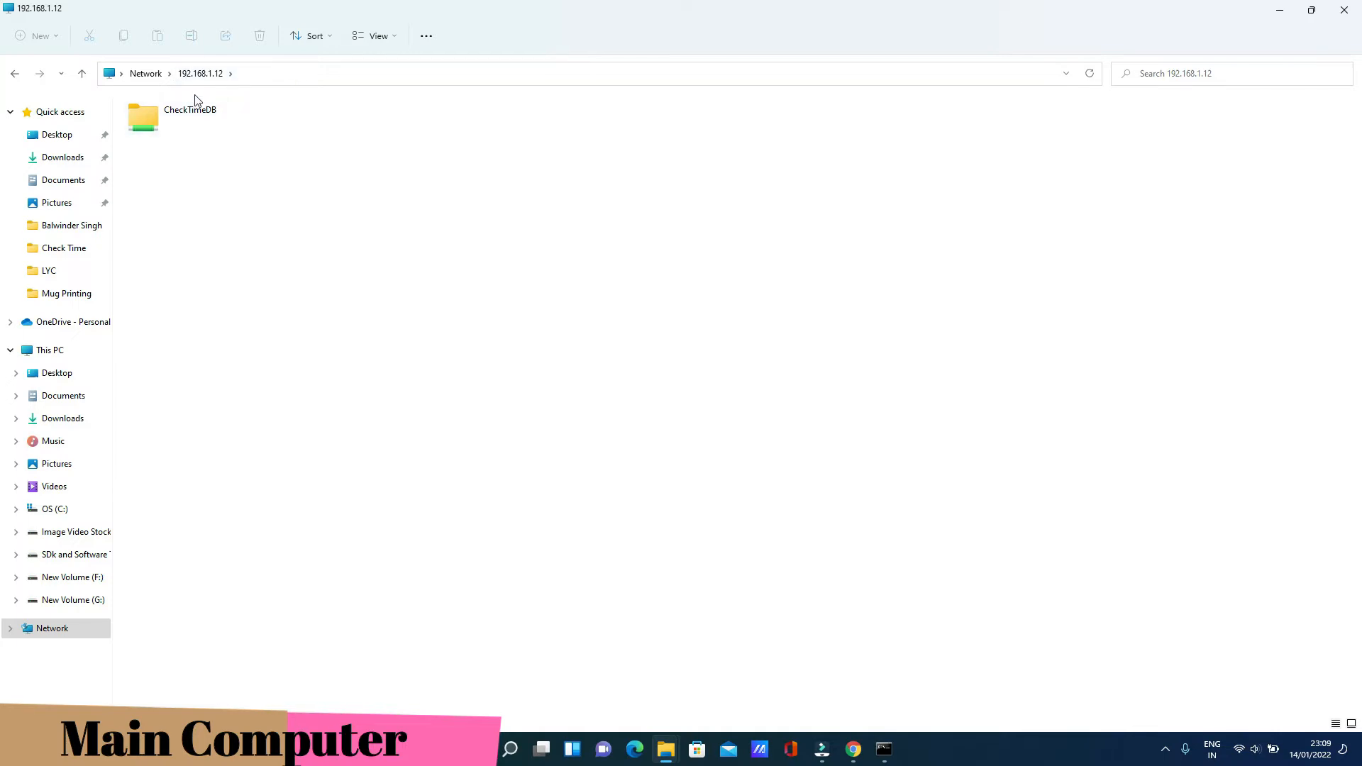
# Copy the \\192.168.1.12 network path and switch to This PC
pyautogui.click(277, 74)
pyautogui.rightClick(160, 78)
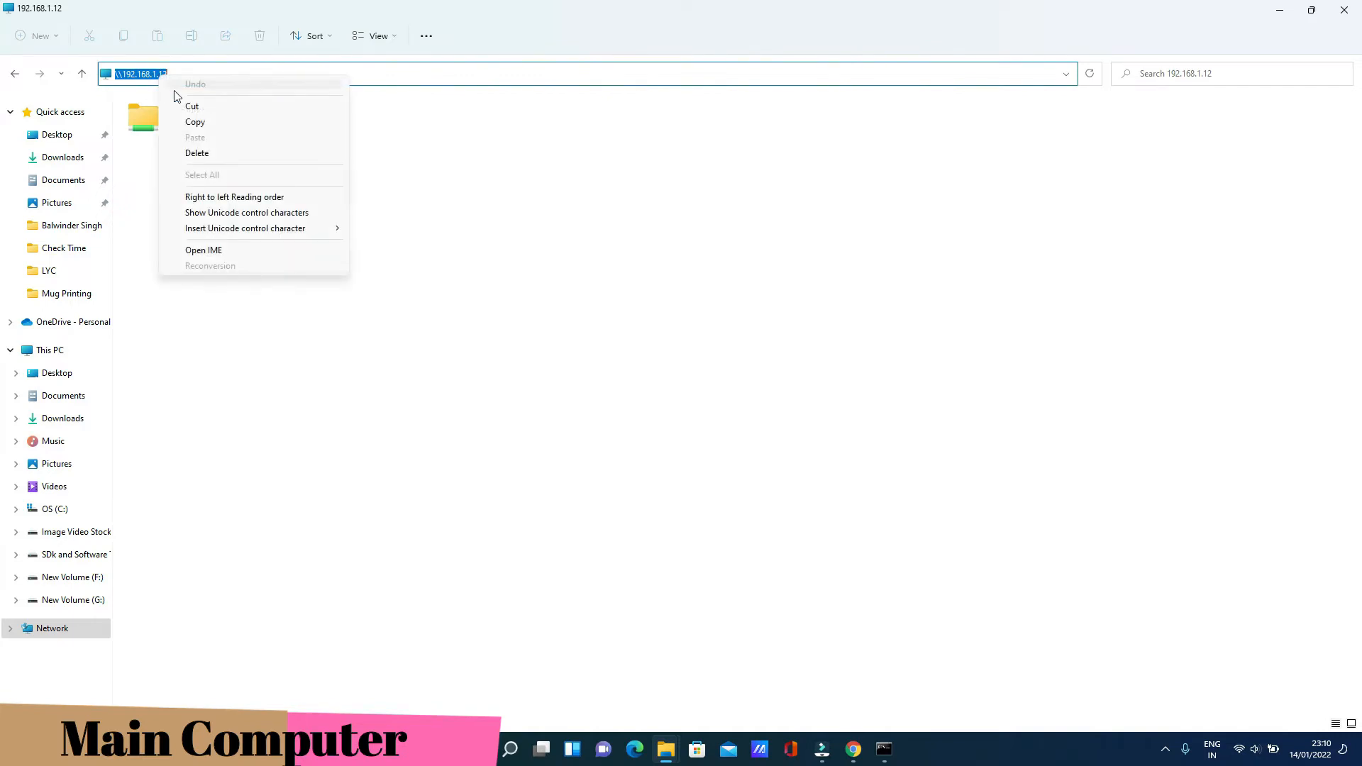
pyautogui.click(189, 121)
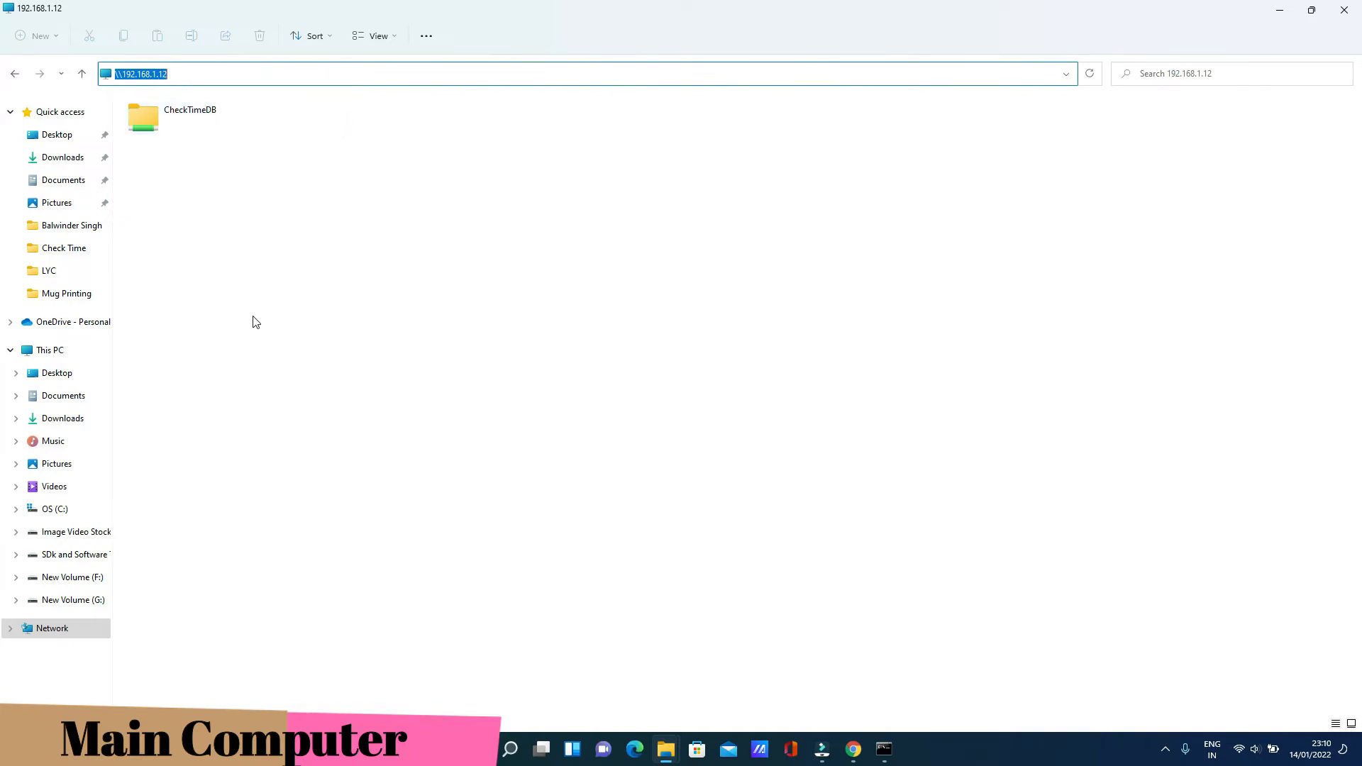
pyautogui.click(45, 353)
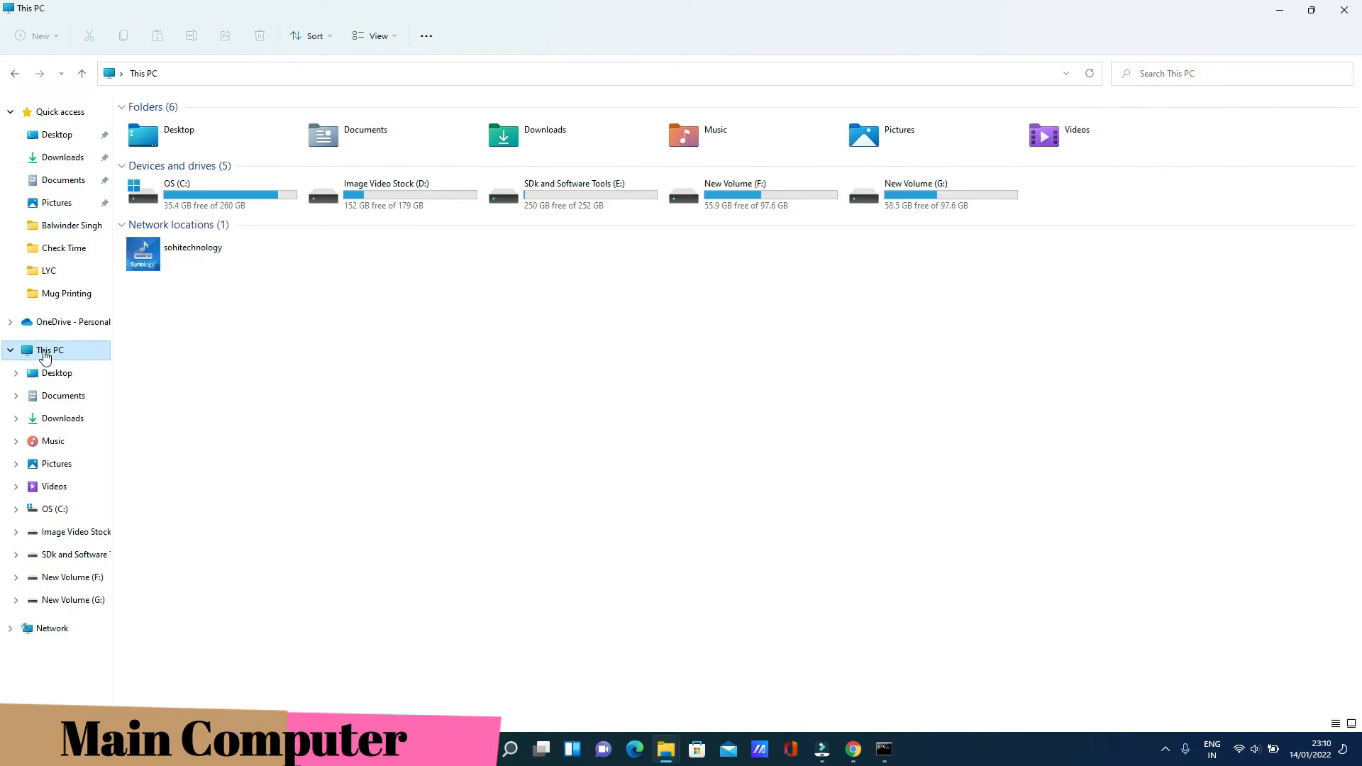
pyautogui.click(394, 37)
# Start a network drive mapping with the pasted \\192.168.1.12 path and drive letter T:
pyautogui.click(428, 37)
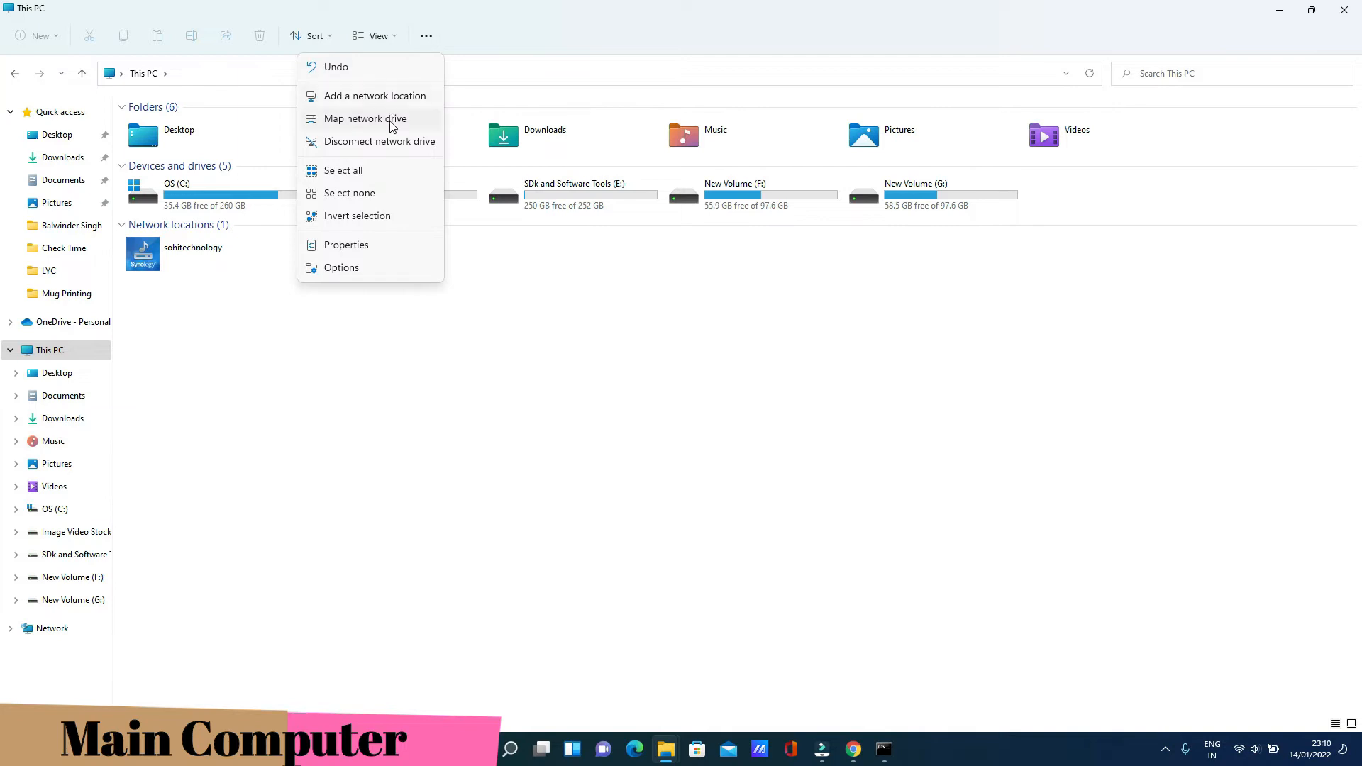
pyautogui.click(365, 119)
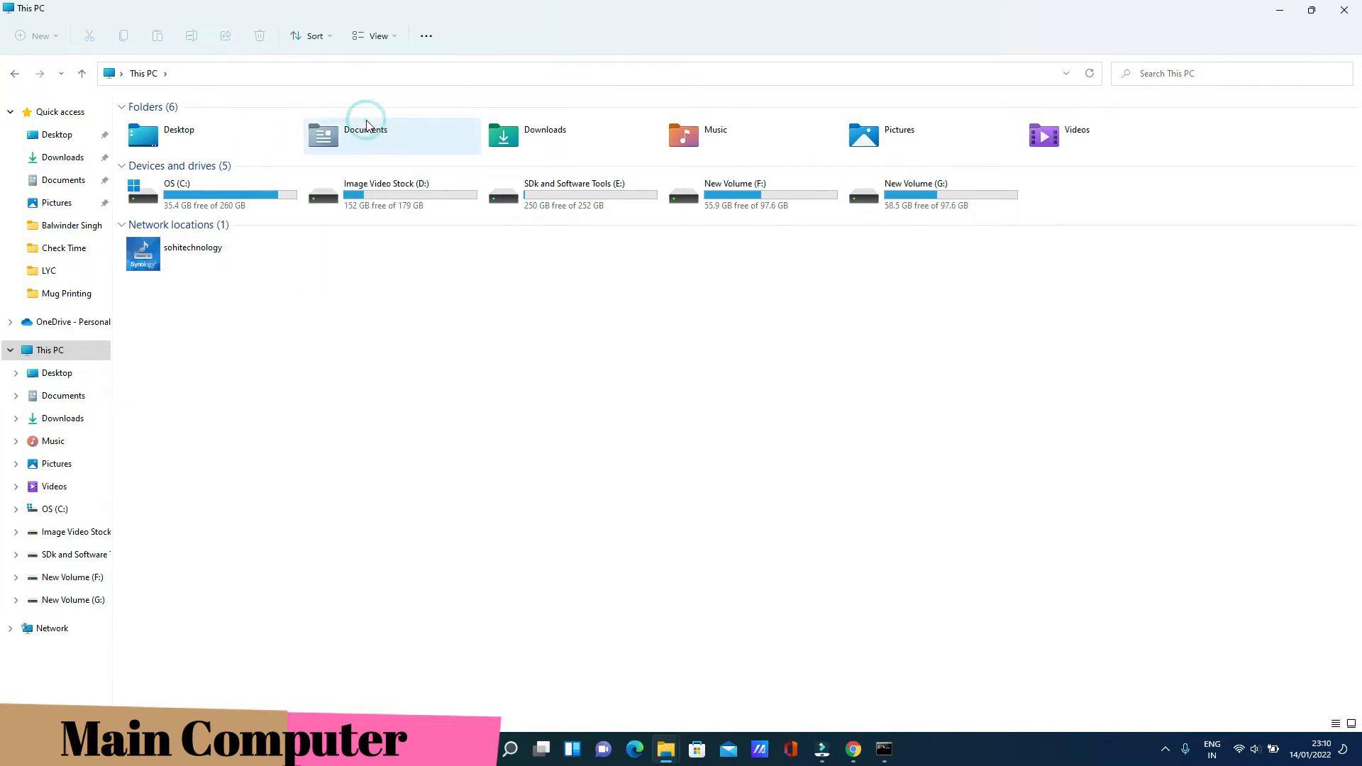
pyautogui.rightClick(580, 346)
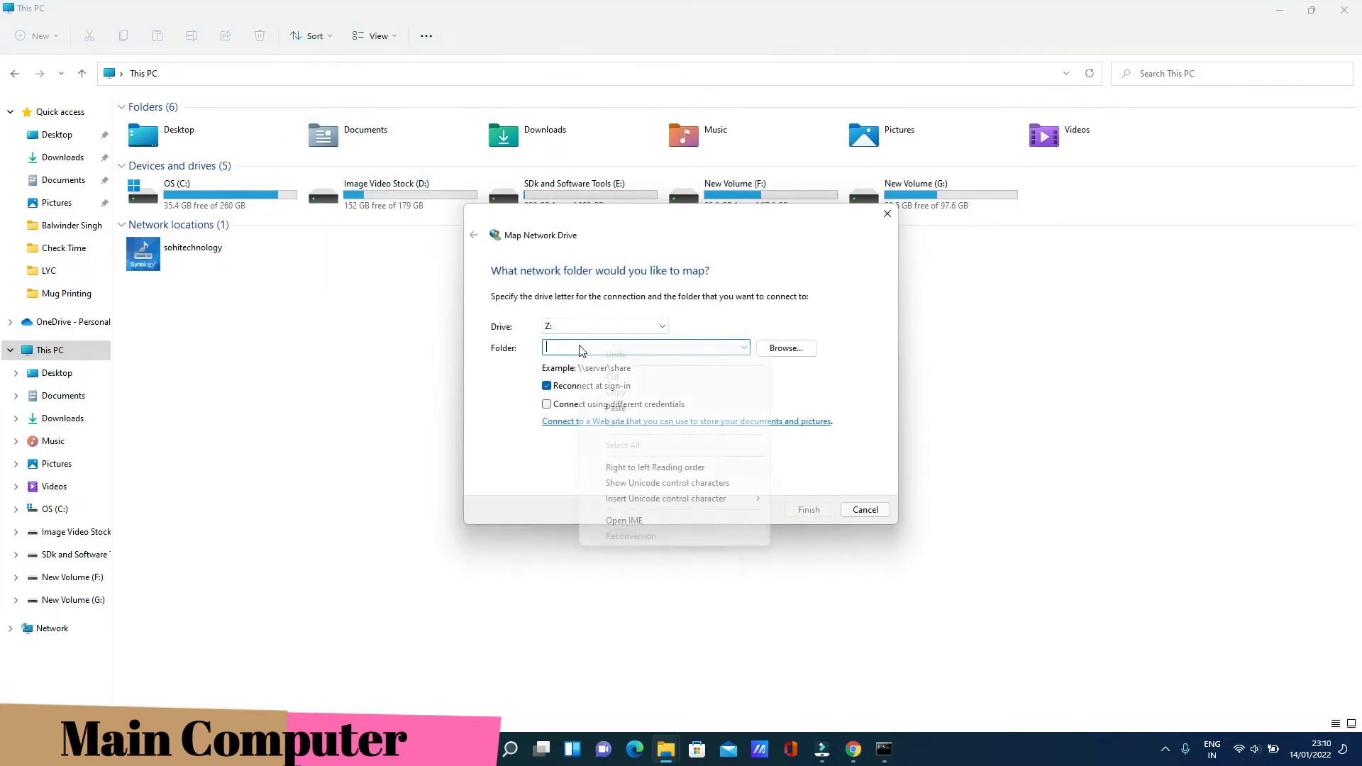
pyautogui.click(612, 405)
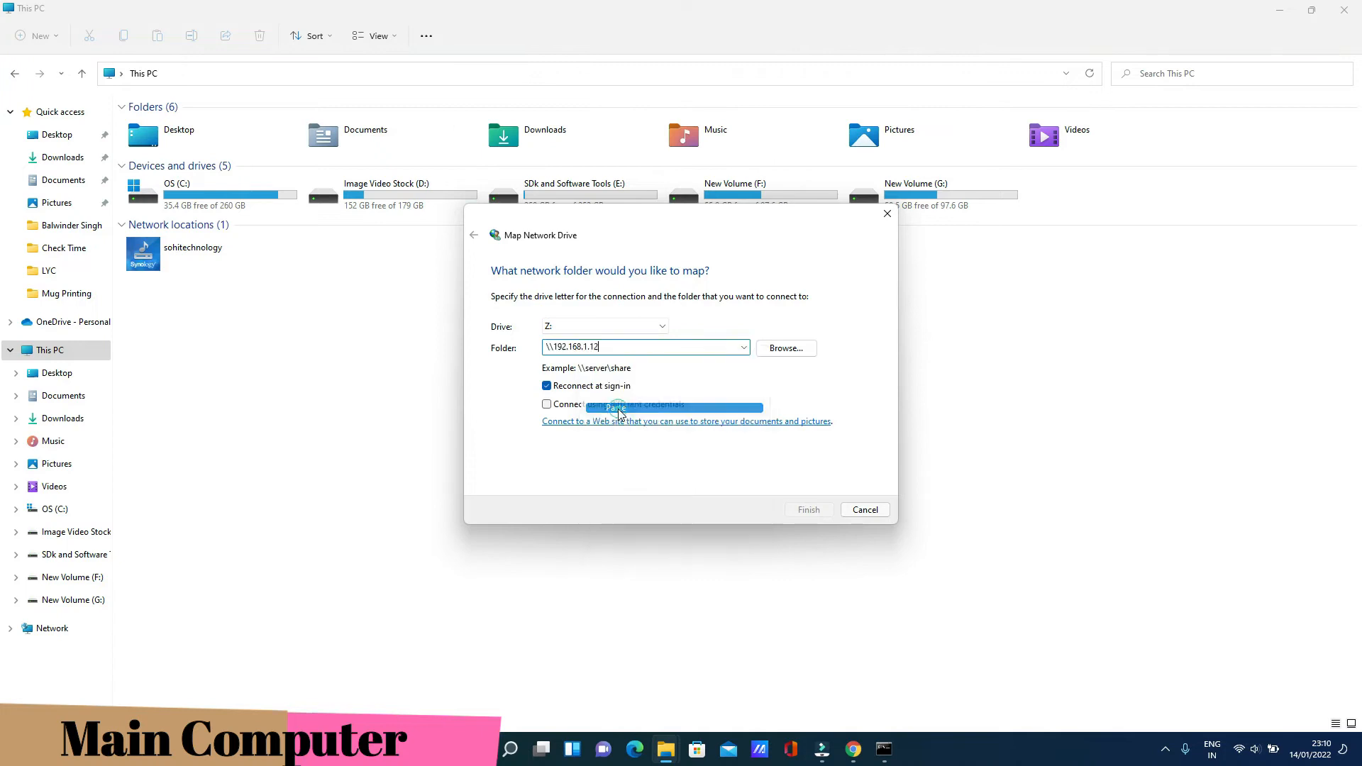
pyautogui.click(647, 329)
pyautogui.click(574, 404)
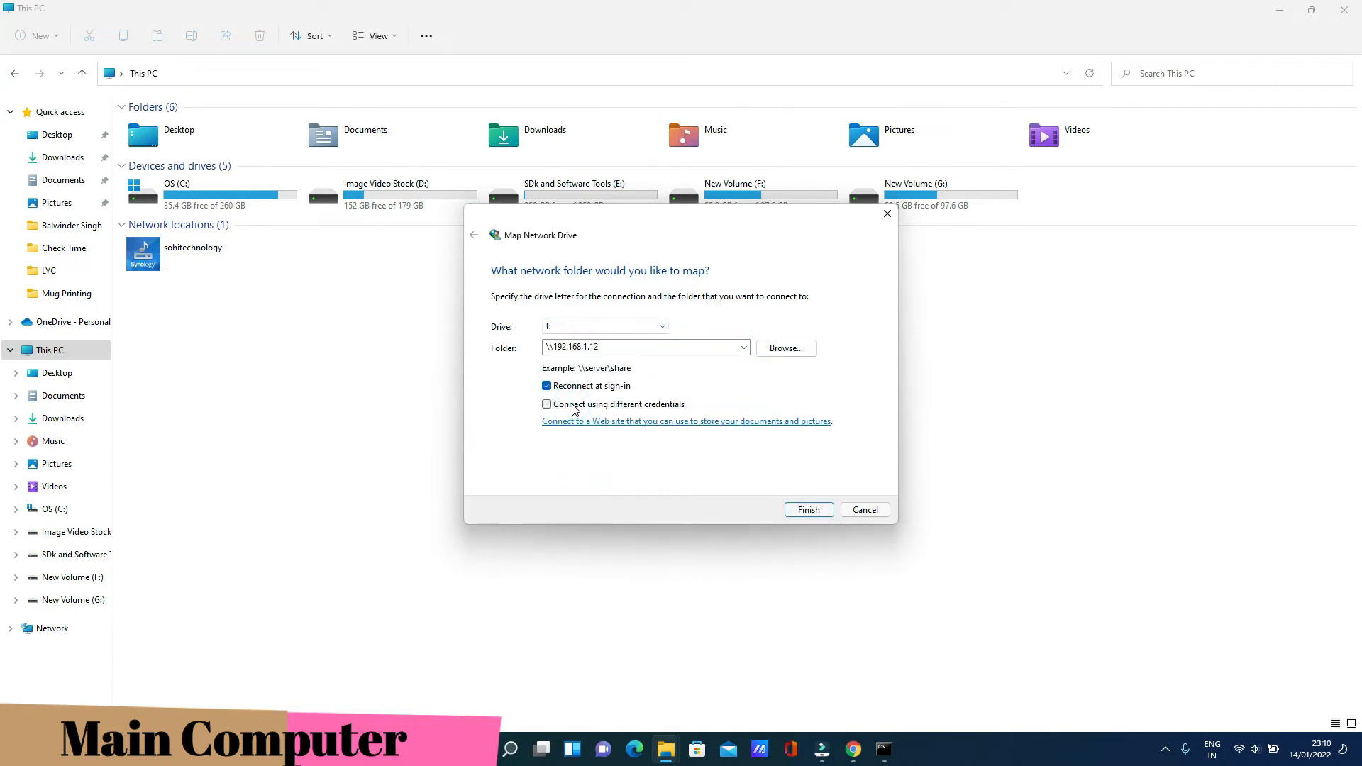
# Browse to the CheckTimeDB share on 192.168.1.12, finish mapping, and close the empty T: window
pyautogui.click(767, 349)
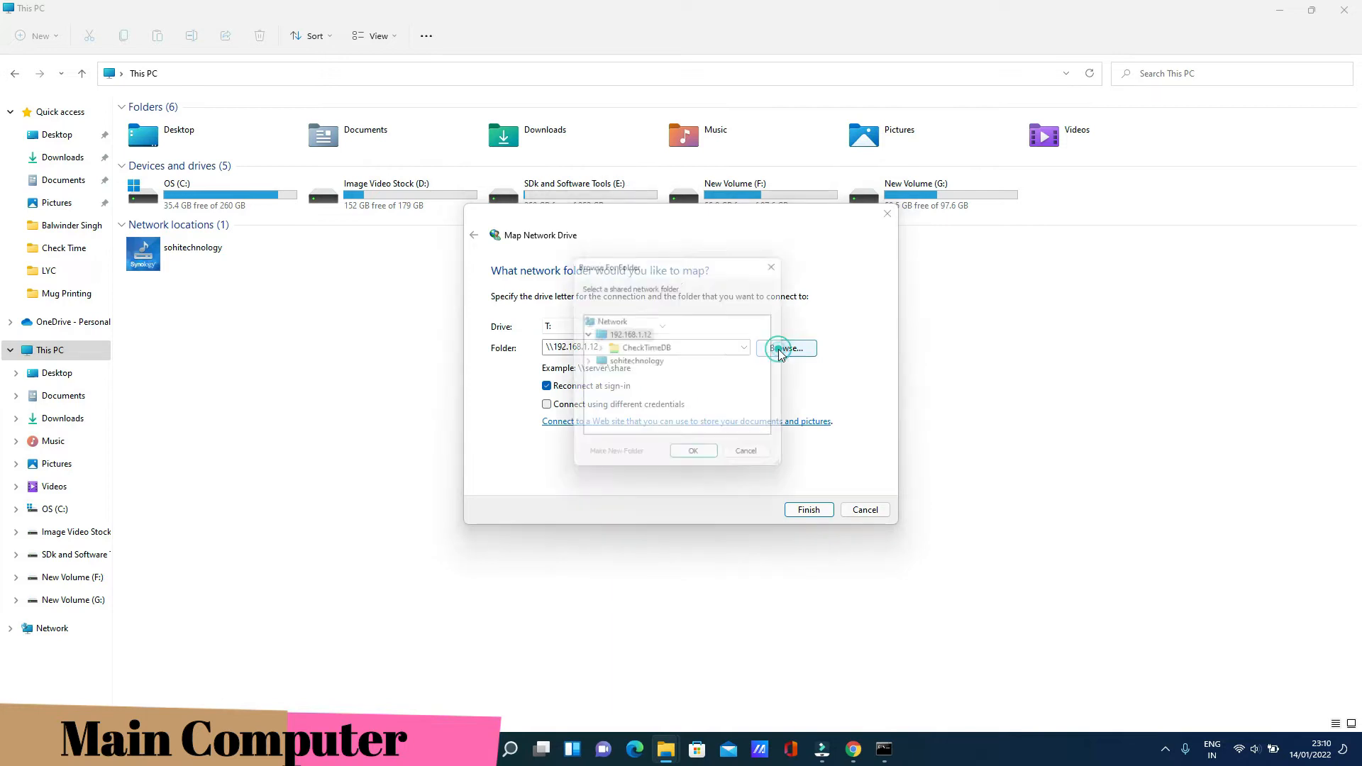
pyautogui.click(641, 348)
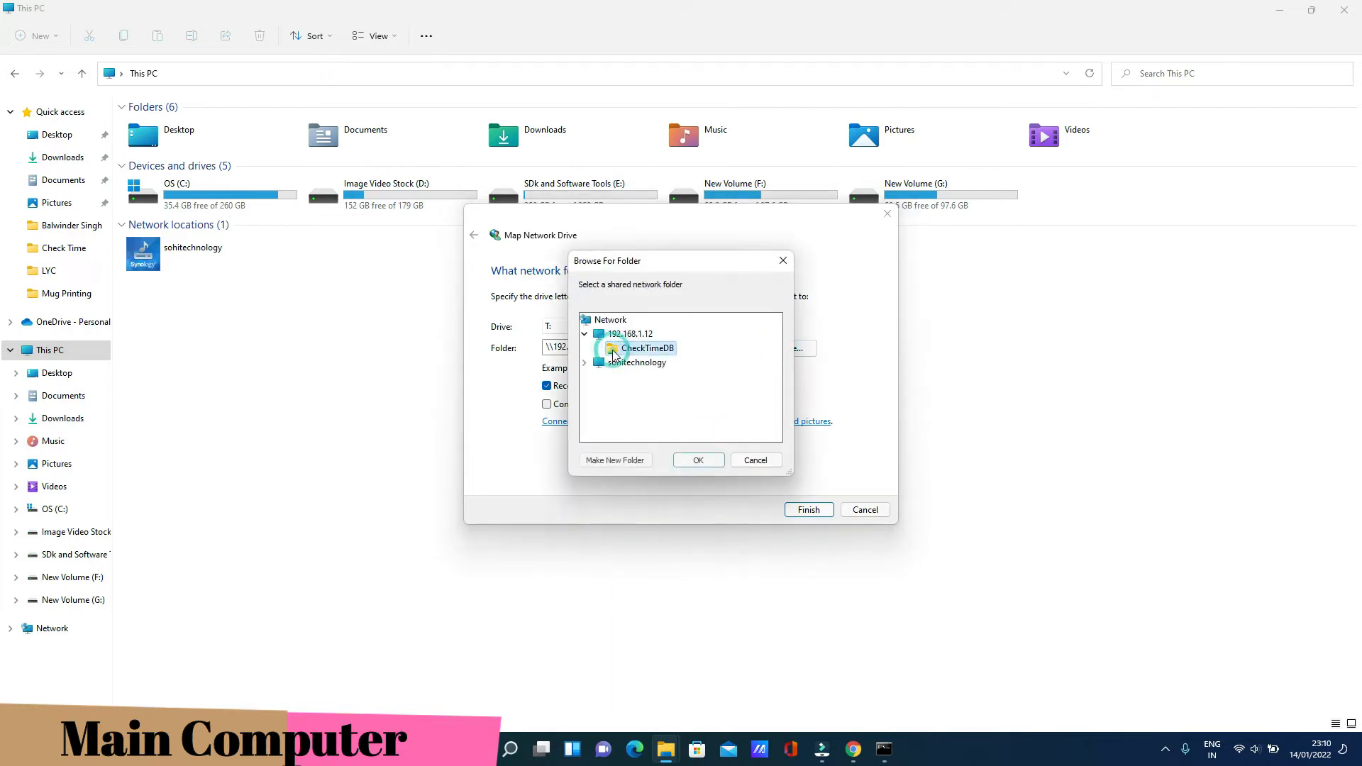
pyautogui.click(695, 459)
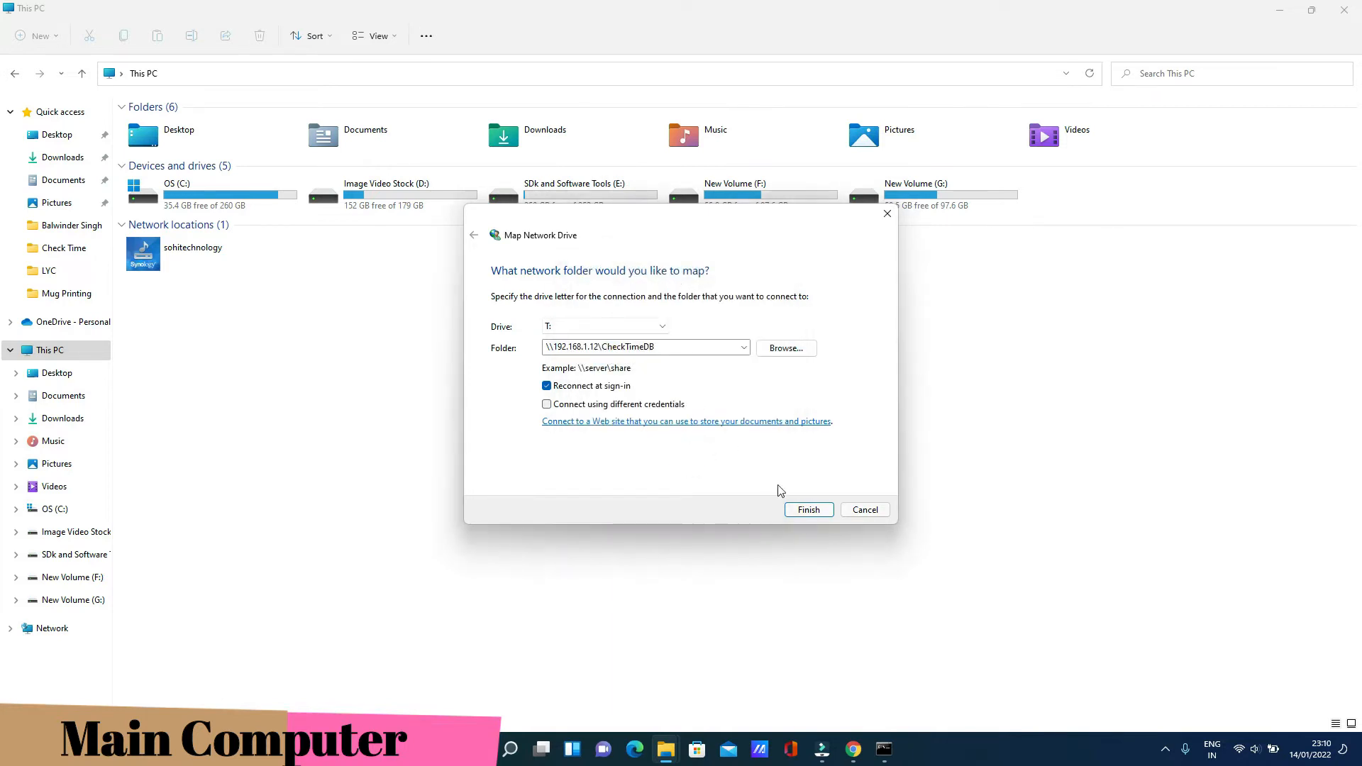
pyautogui.click(795, 510)
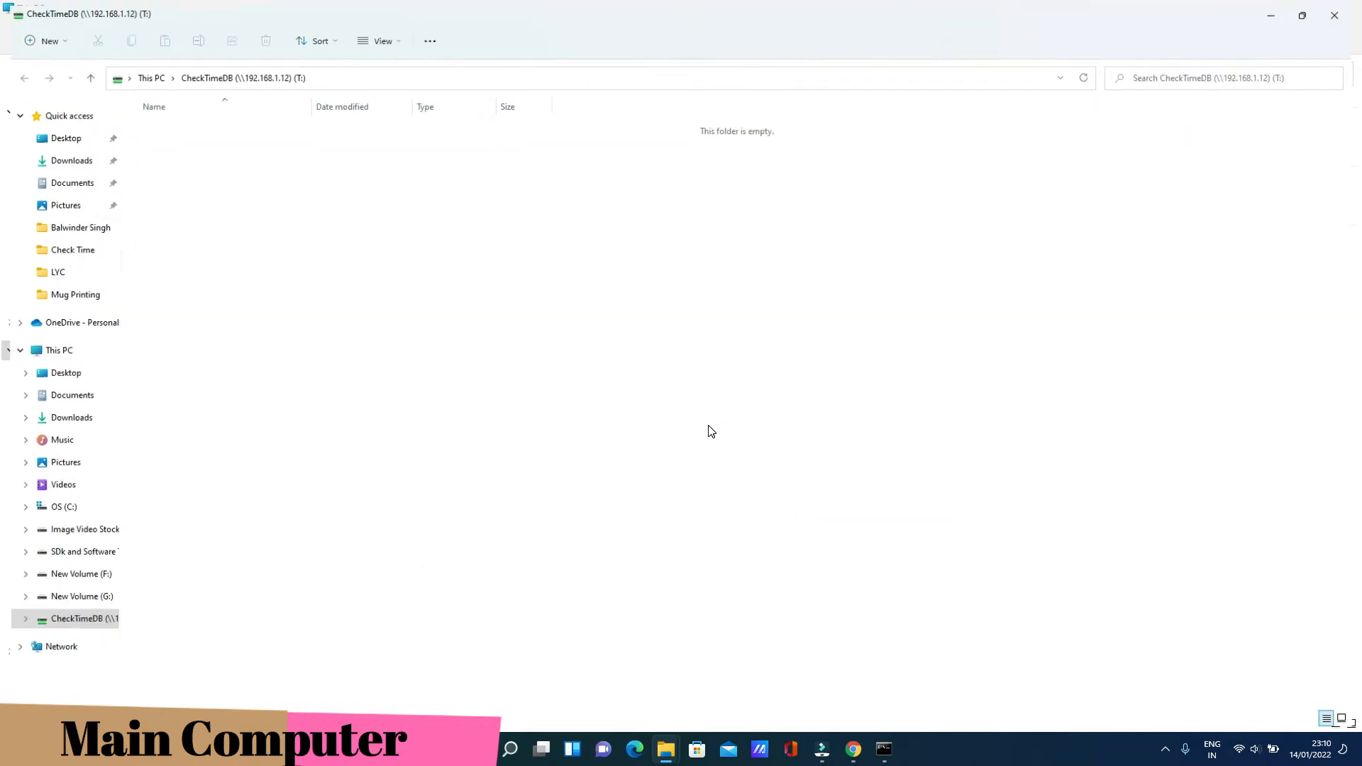
pyautogui.click(1343, 13)
# Copy the check folder from the OS (C:) drive and paste it into CheckTimeDB (T:)
pyautogui.moveTo(480, 321); pyautogui.dragTo(275, 244)
pyautogui.click(365, 313)
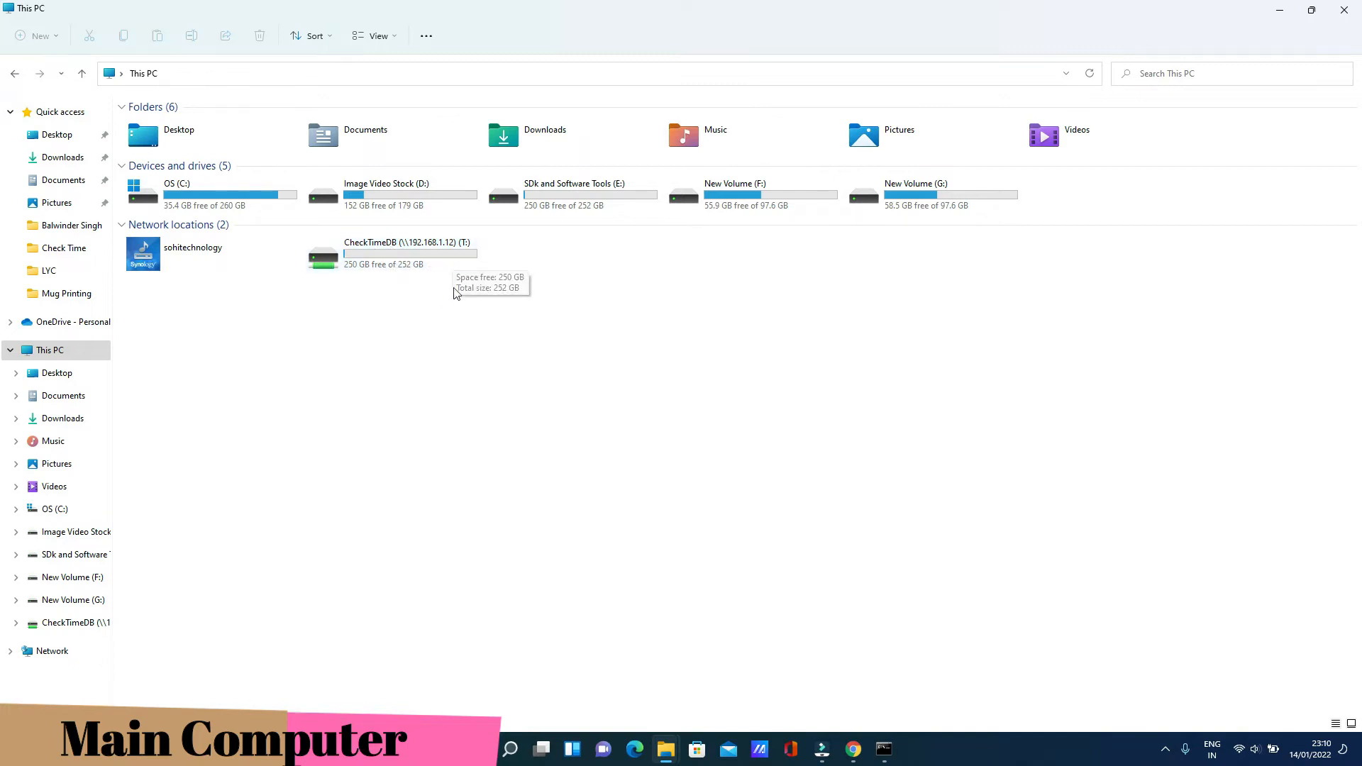
pyautogui.doubleClick(215, 191)
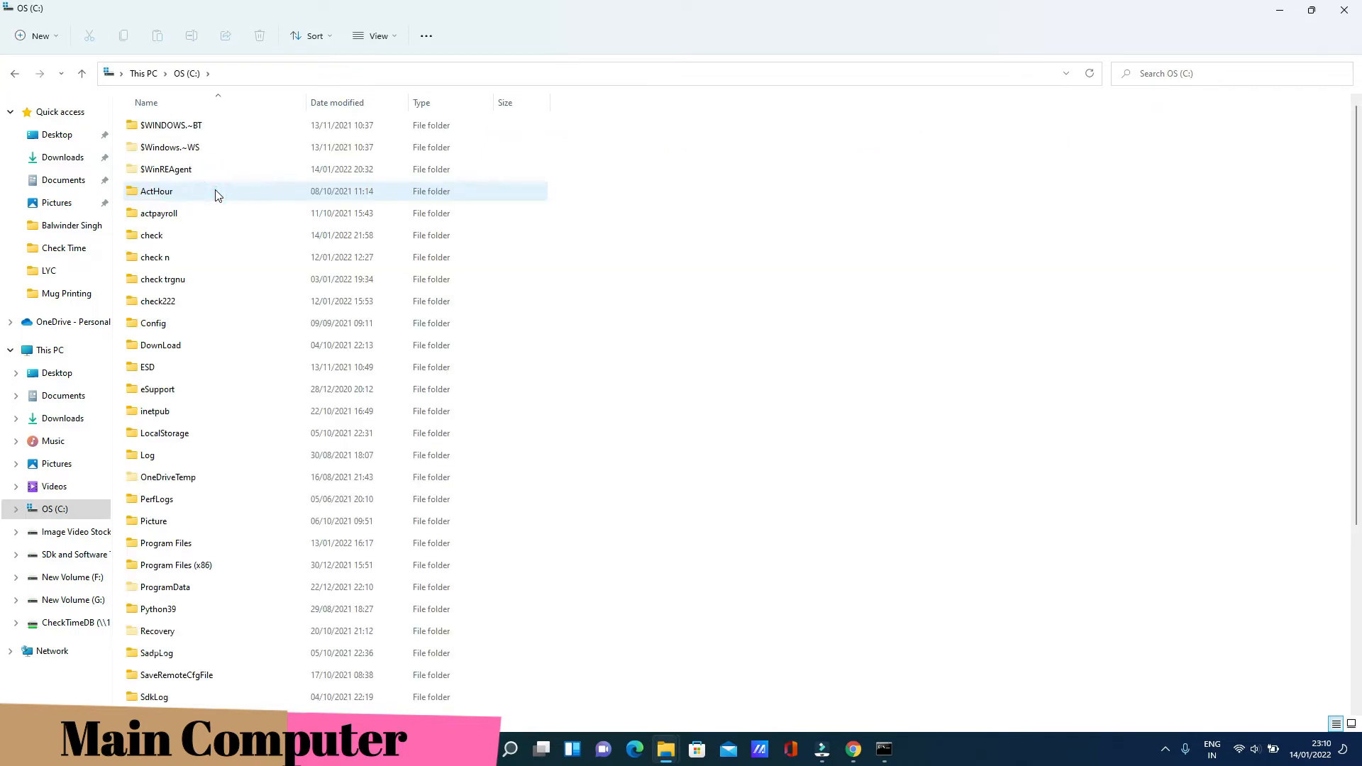
pyautogui.click(158, 238)
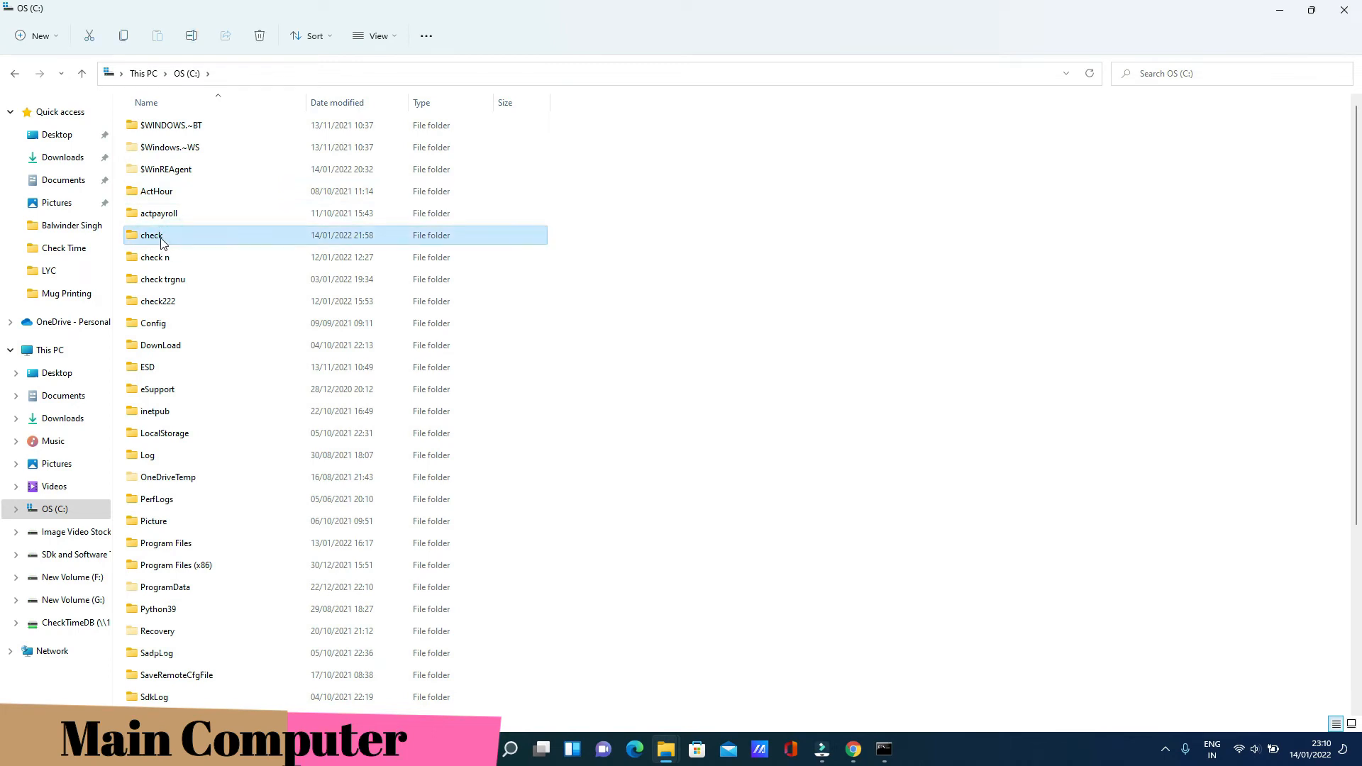
pyautogui.rightClick(162, 242)
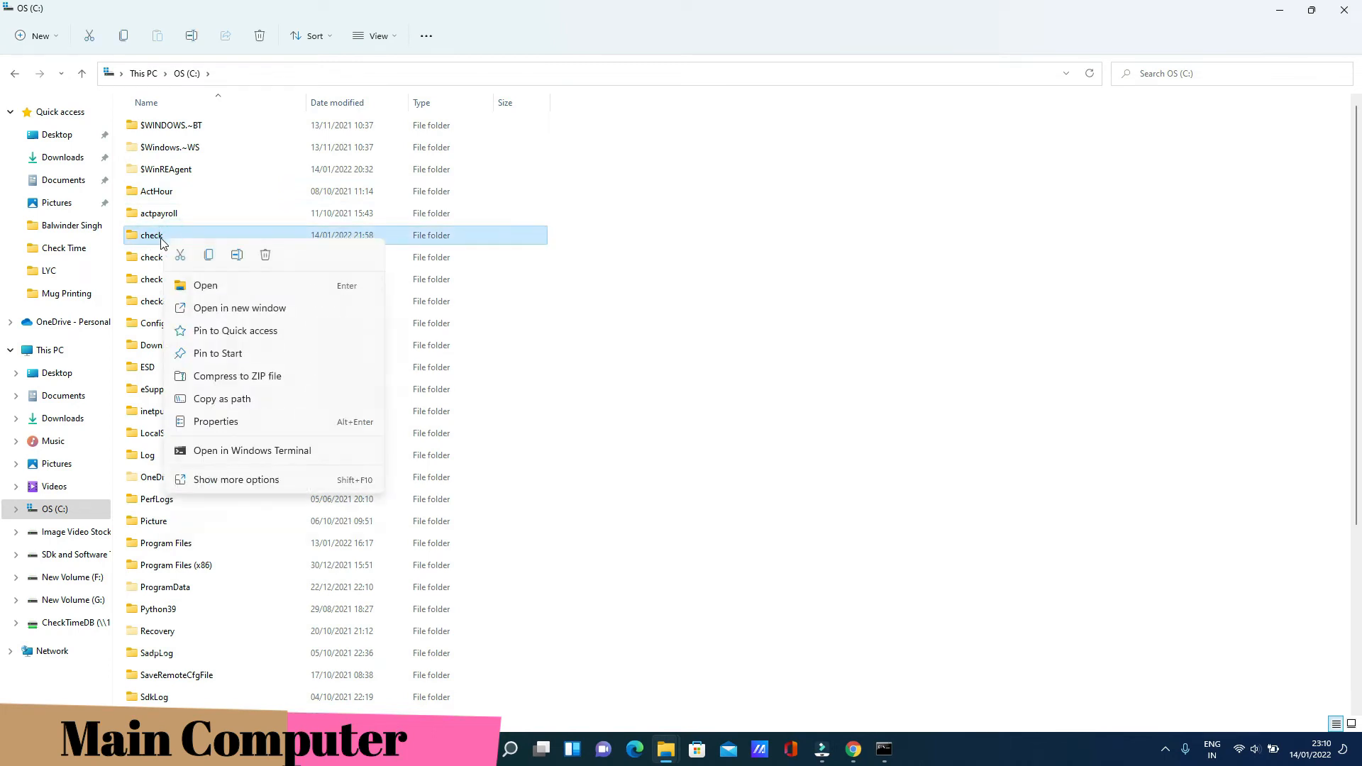
pyautogui.click(210, 255)
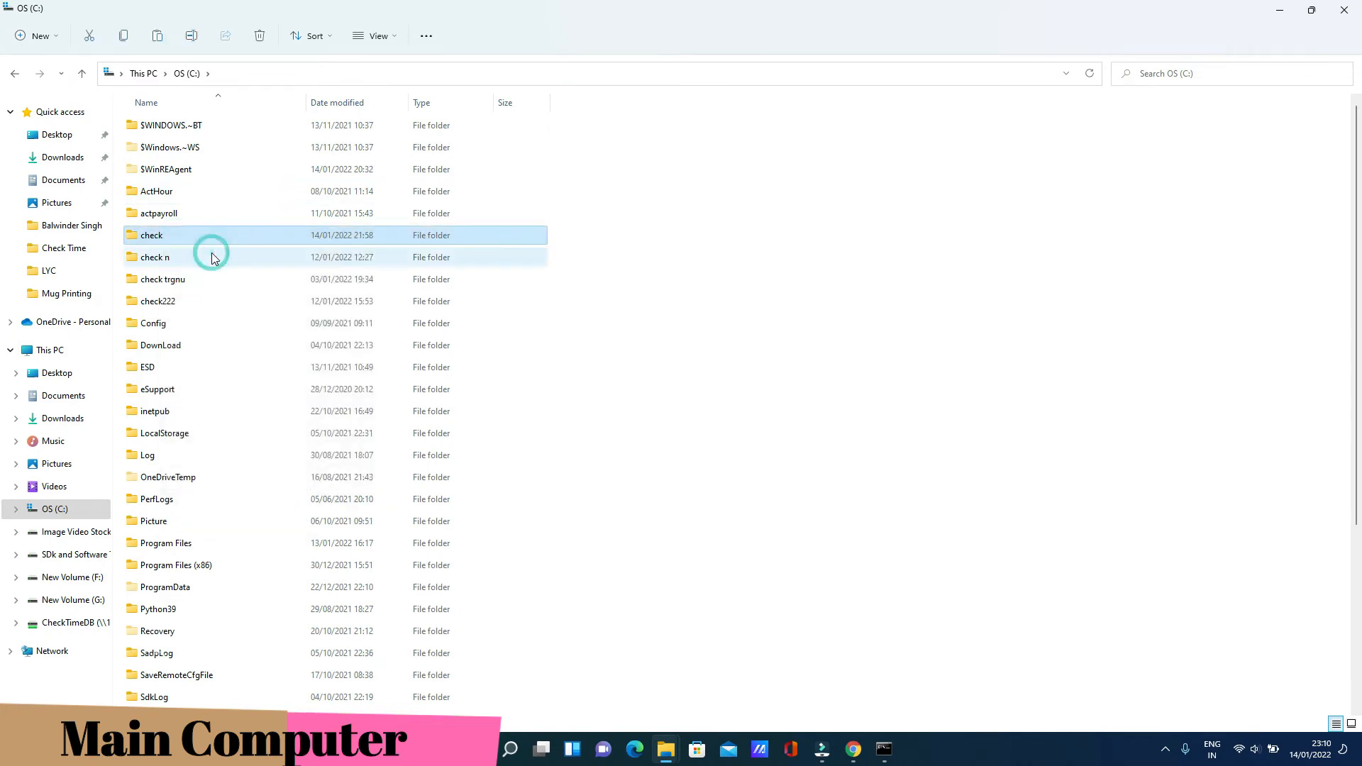
pyautogui.click(15, 74)
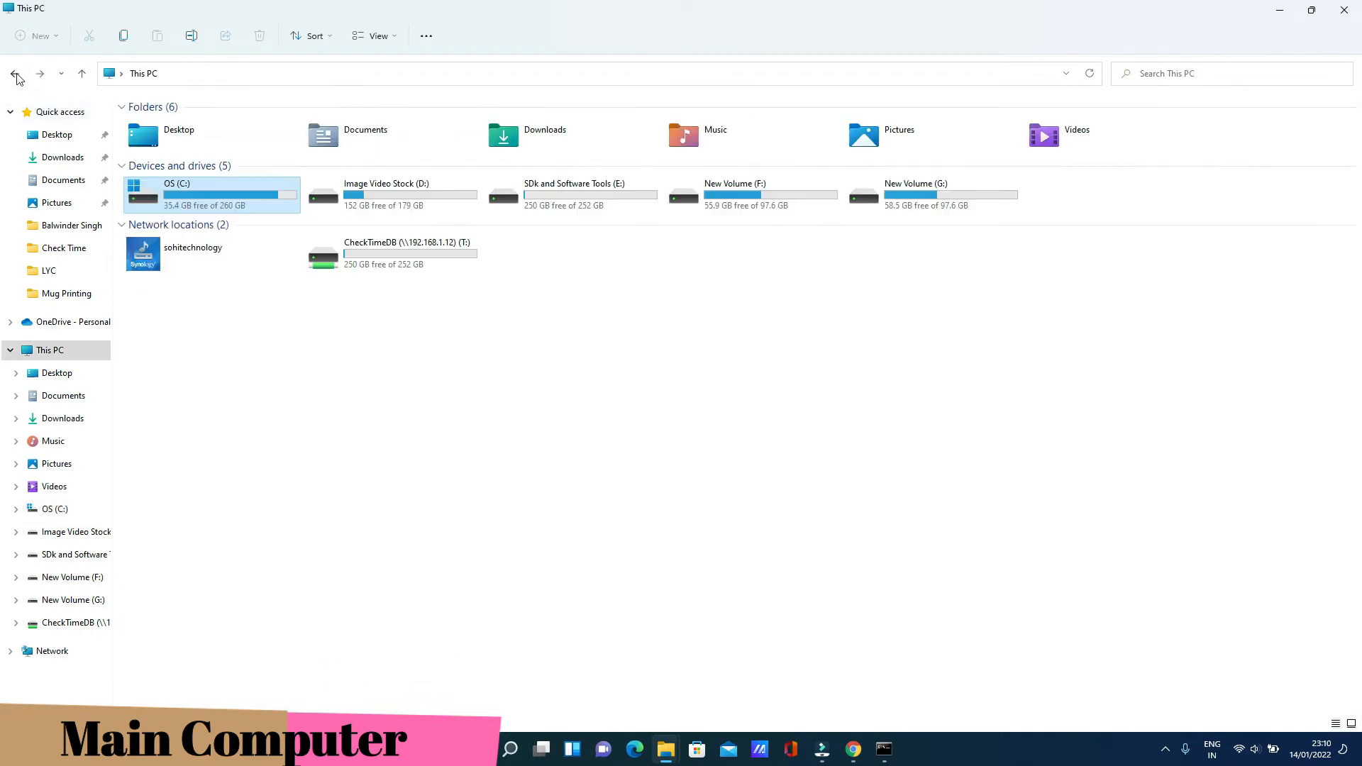
pyautogui.doubleClick(384, 267)
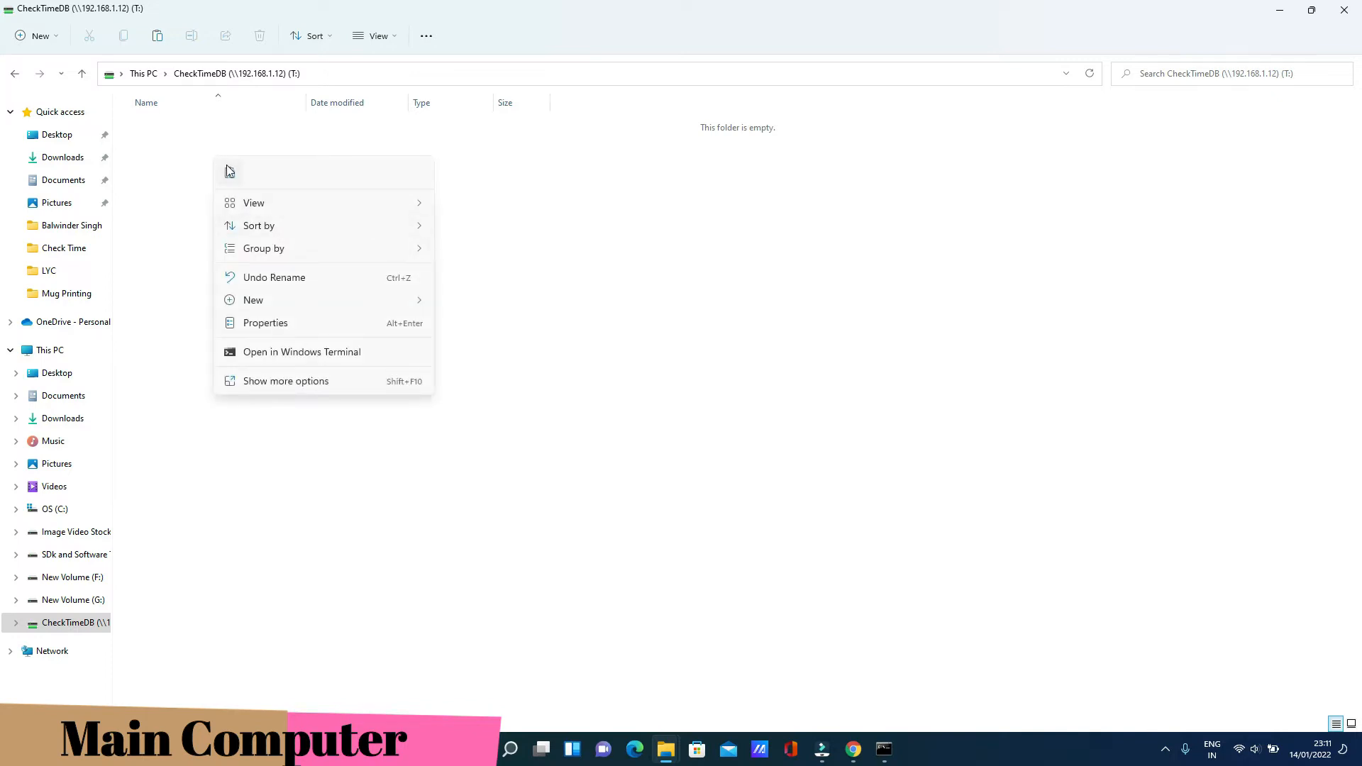
pyautogui.click(227, 164)
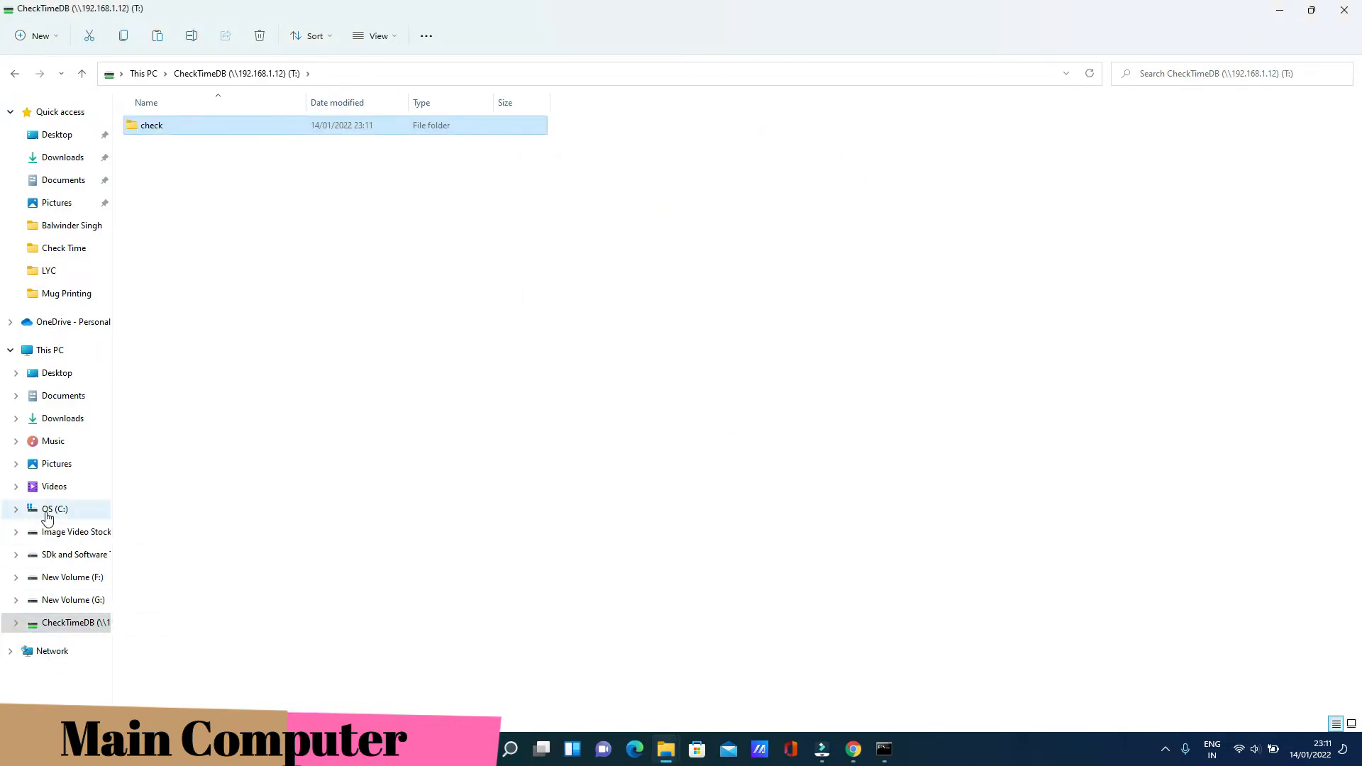
# Verify CheckTimeDB.MDB is in E:\CheckTimeDB\check, then close File Explorer and Command Prompt
pyautogui.click(71, 579)
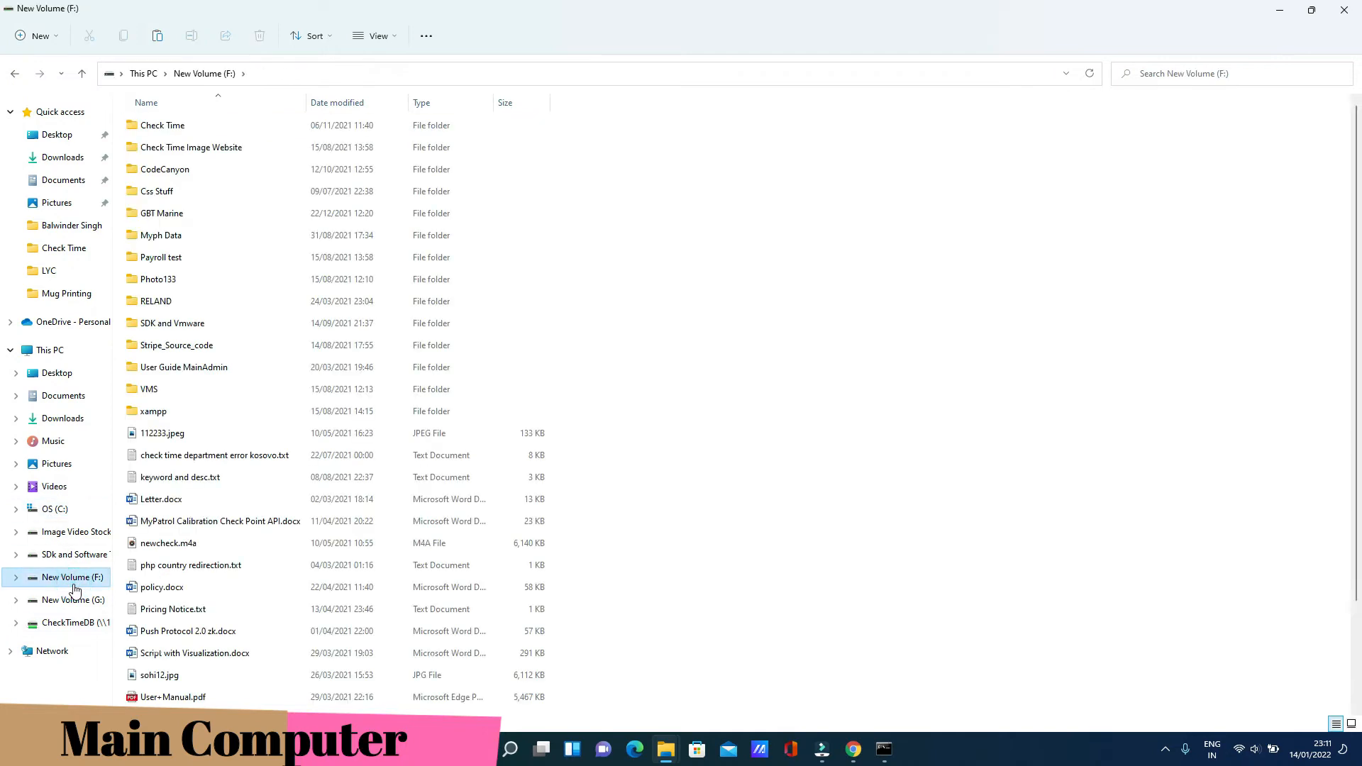
pyautogui.click(43, 554)
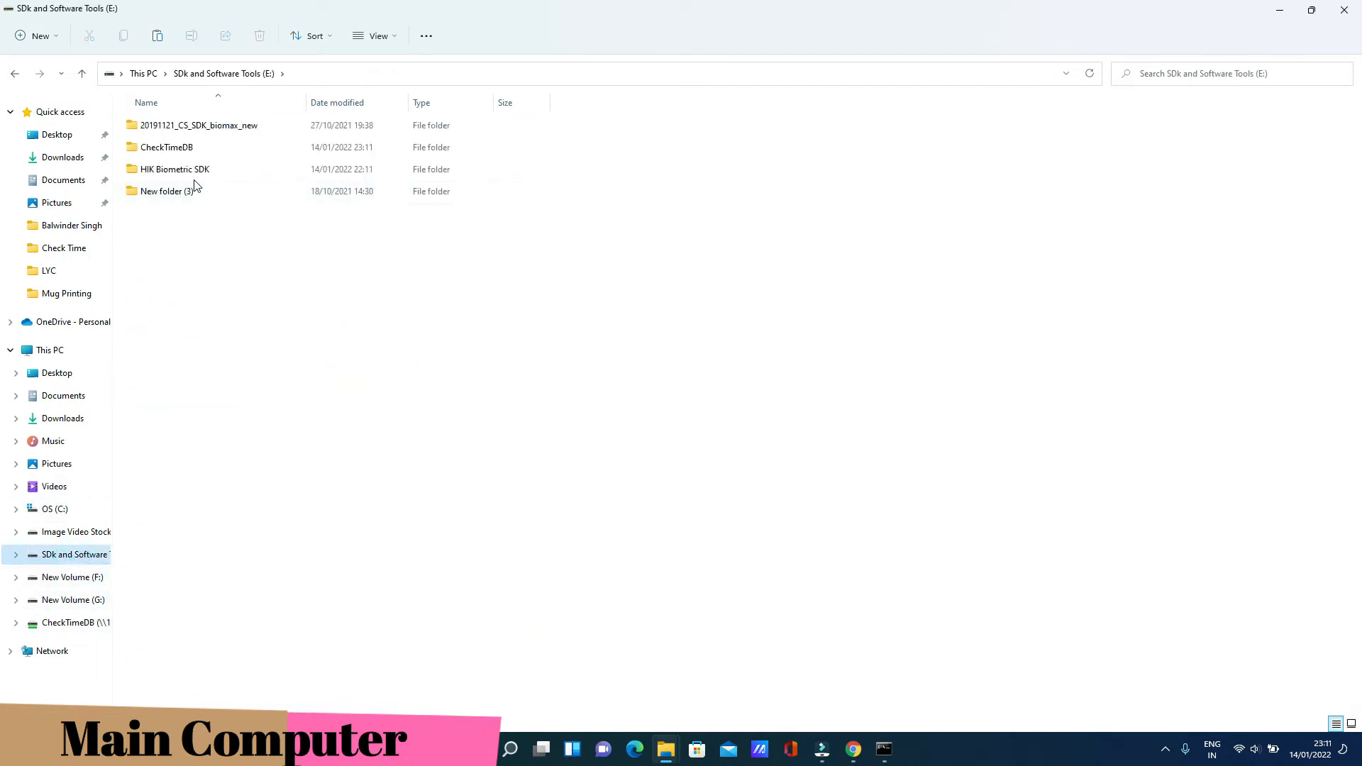
pyautogui.doubleClick(190, 151)
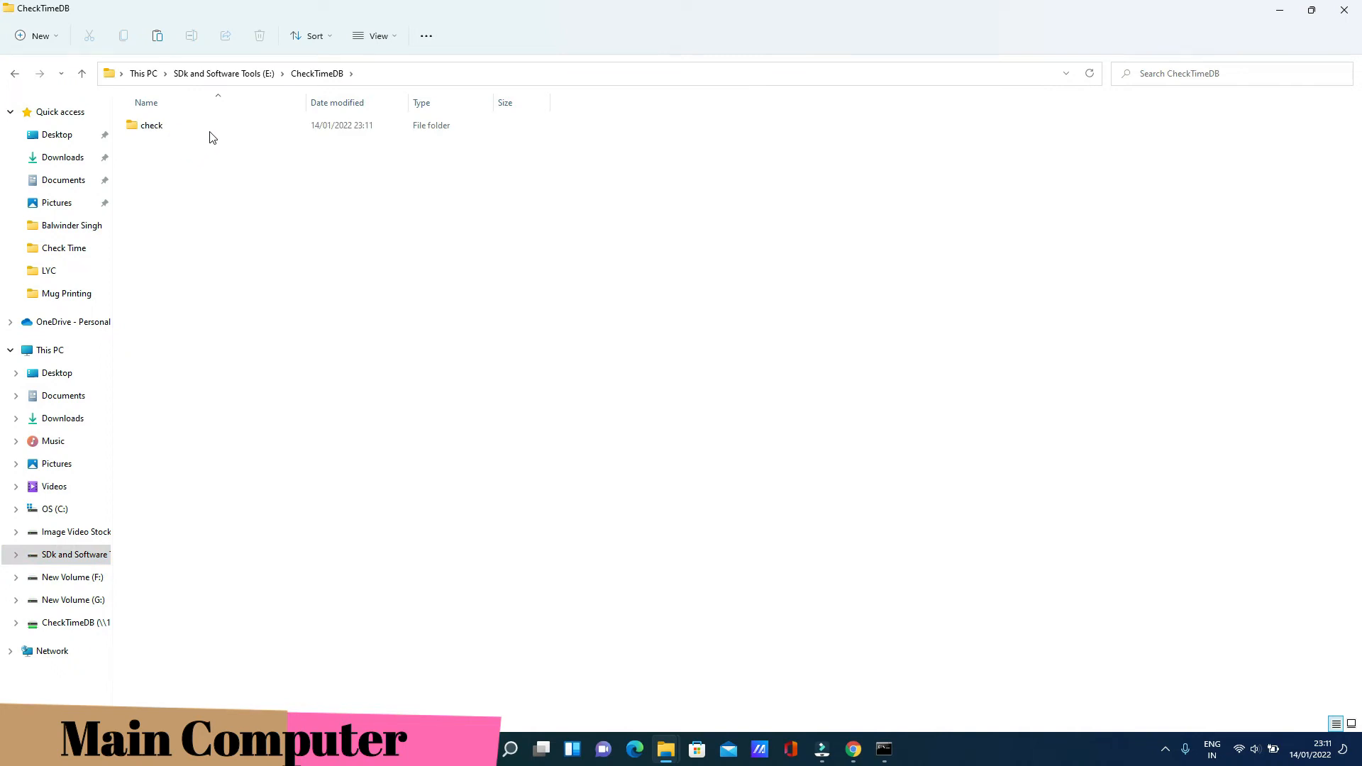
pyautogui.click(184, 130)
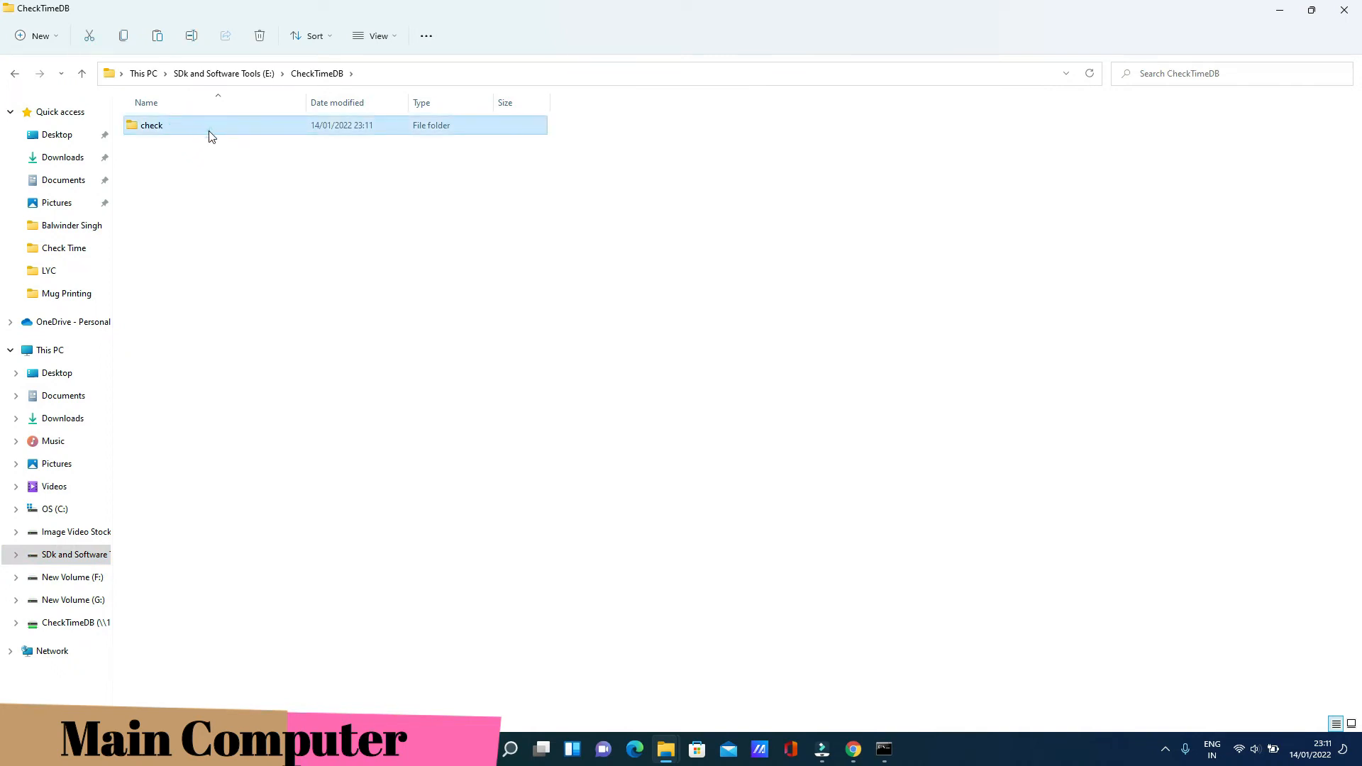
pyautogui.doubleClick(209, 137)
pyautogui.click(212, 413)
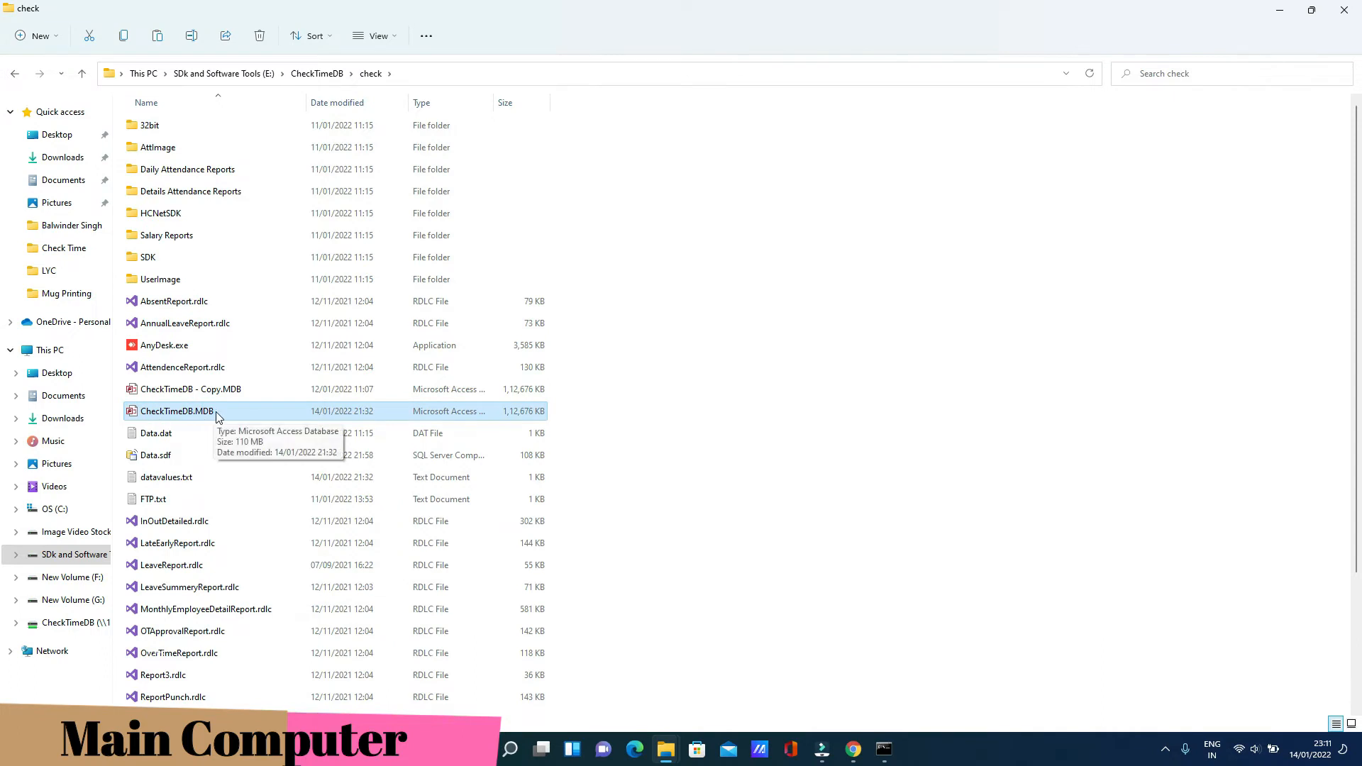
pyautogui.click(674, 388)
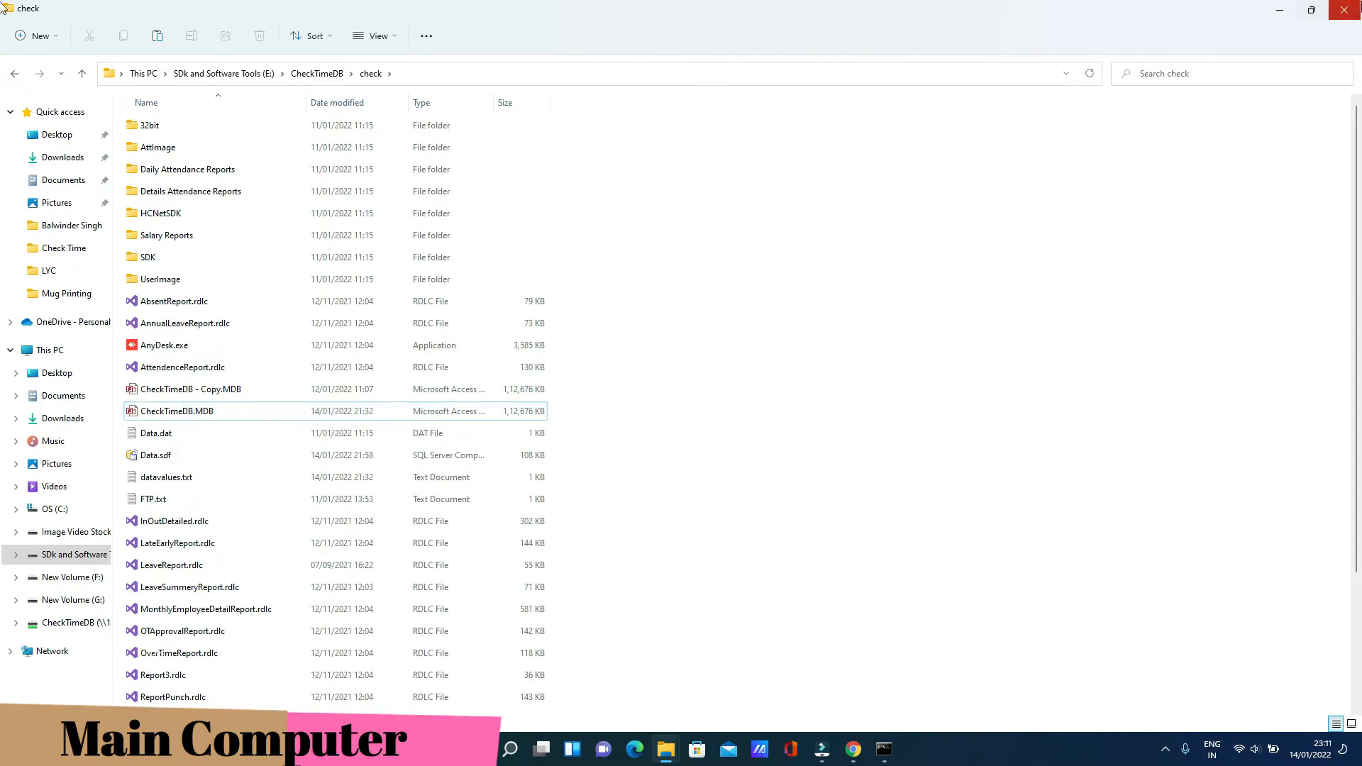
pyautogui.click(1343, 10)
pyautogui.click(925, 207)
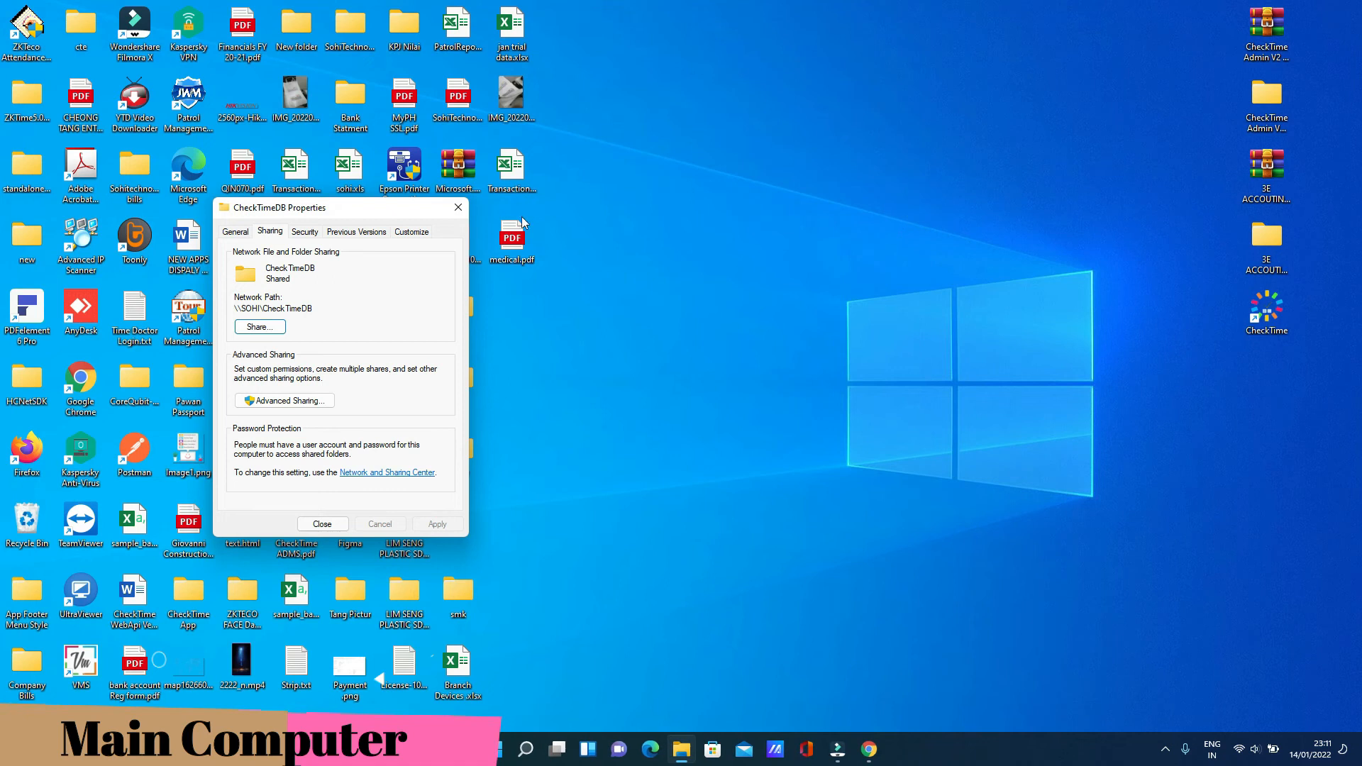
# Close the sharing properties, launch CheckTime and log in as the admin user
pyautogui.click(458, 207)
pyautogui.doubleClick(1264, 326)
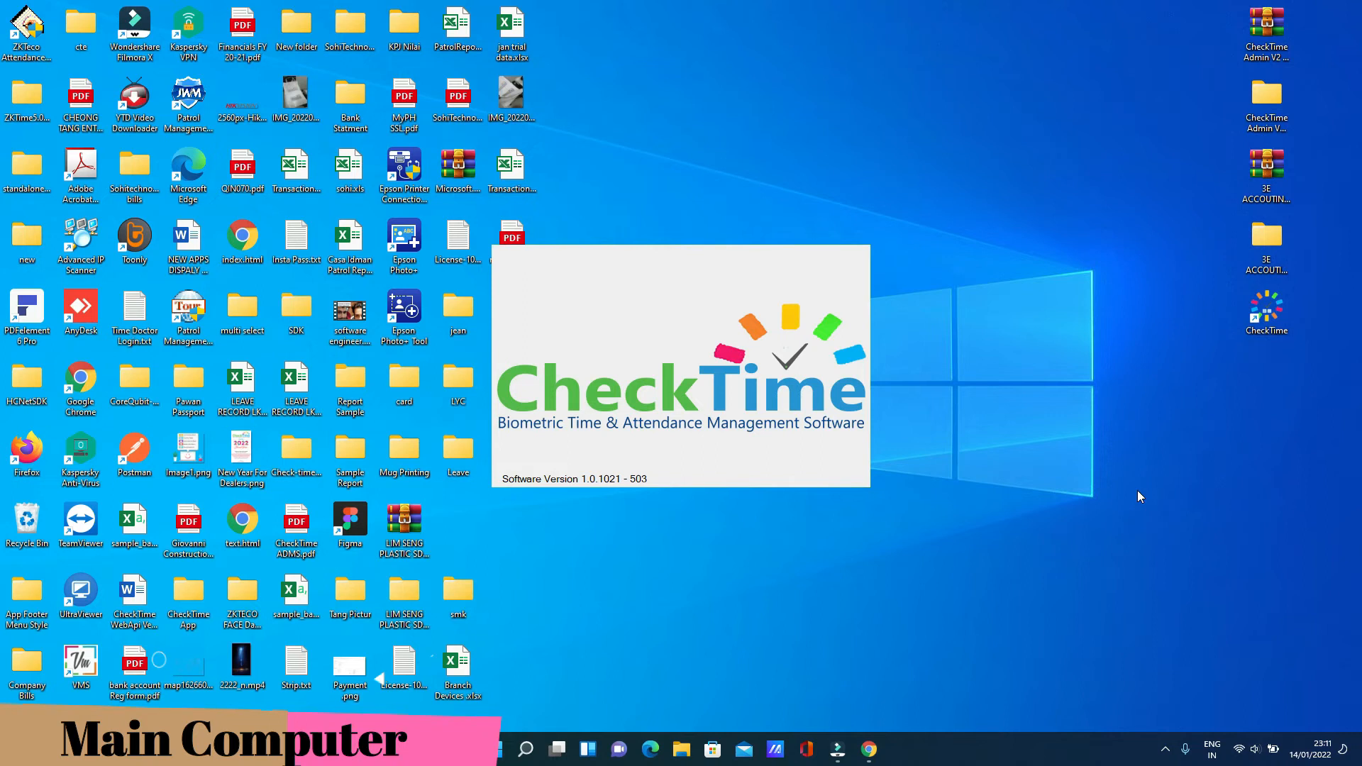
pyautogui.write('admin')
pyautogui.press('Tab')
pyautogui.write('*')
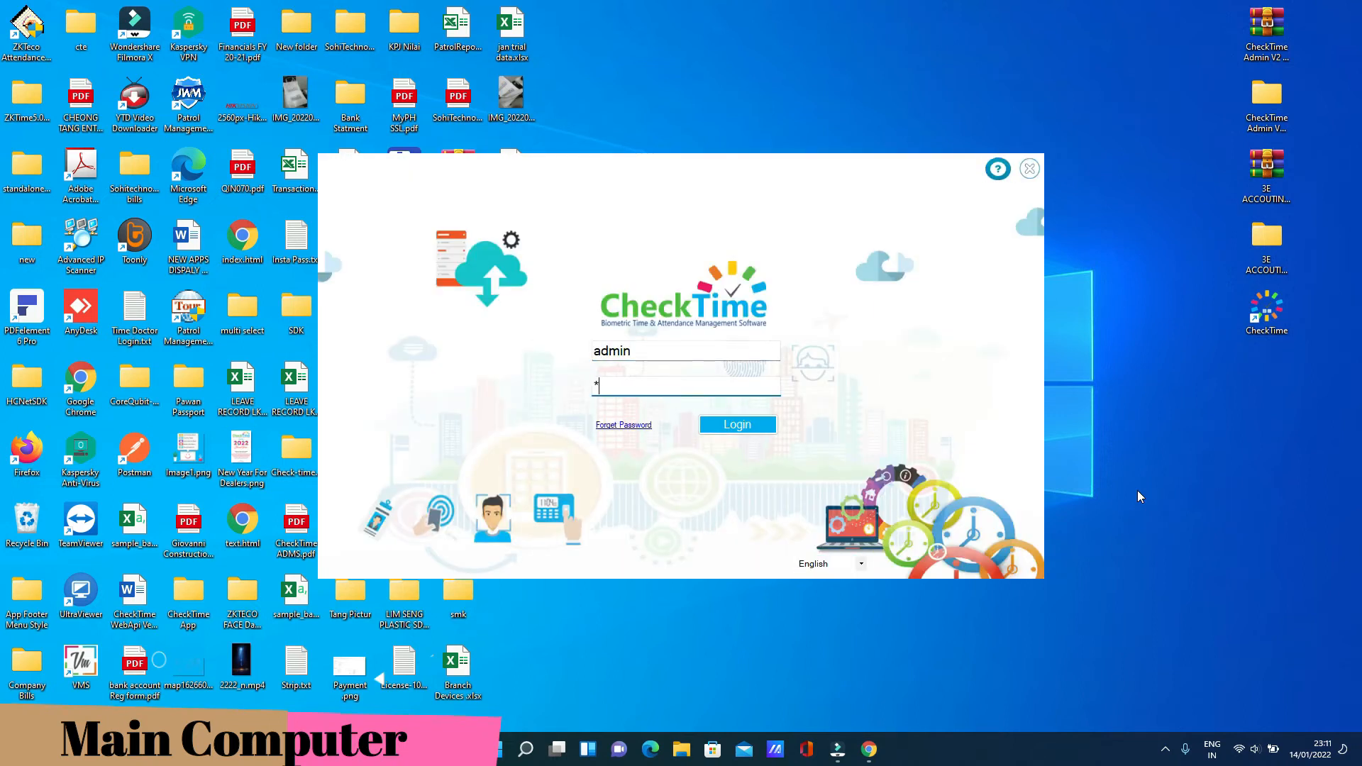
pyautogui.write('****')
pyautogui.press('Return')
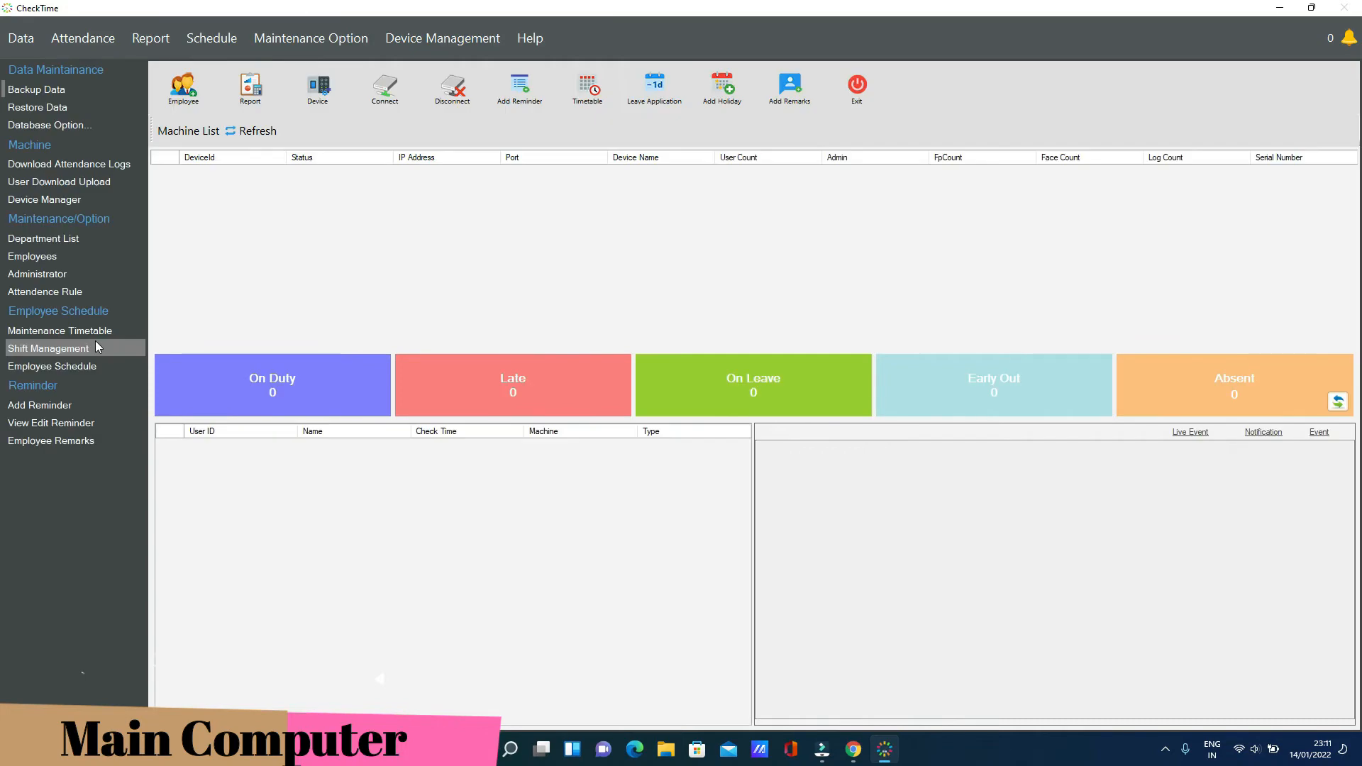
pyautogui.click(318, 36)
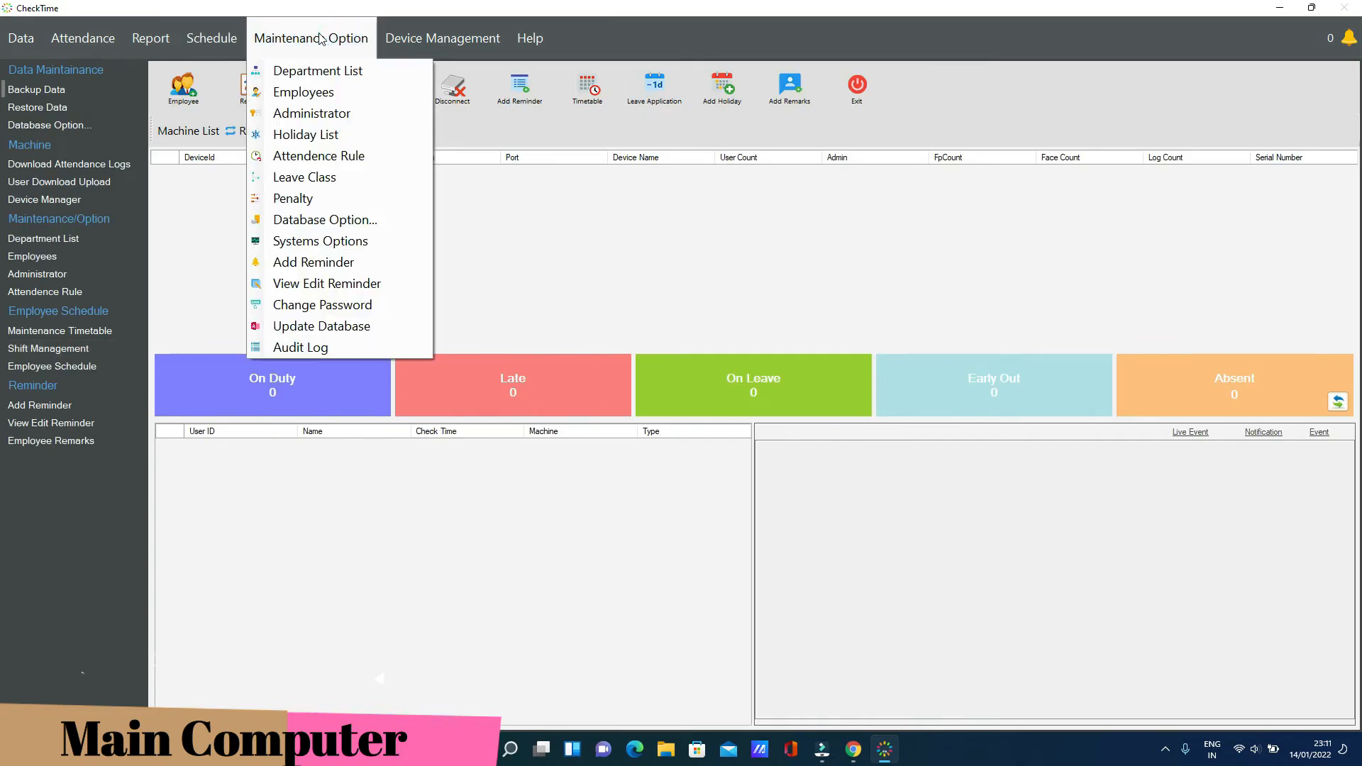
# In Database Option, browse to and select T:\check\CheckTimeDB.MDB as the database location
pyautogui.click(360, 224)
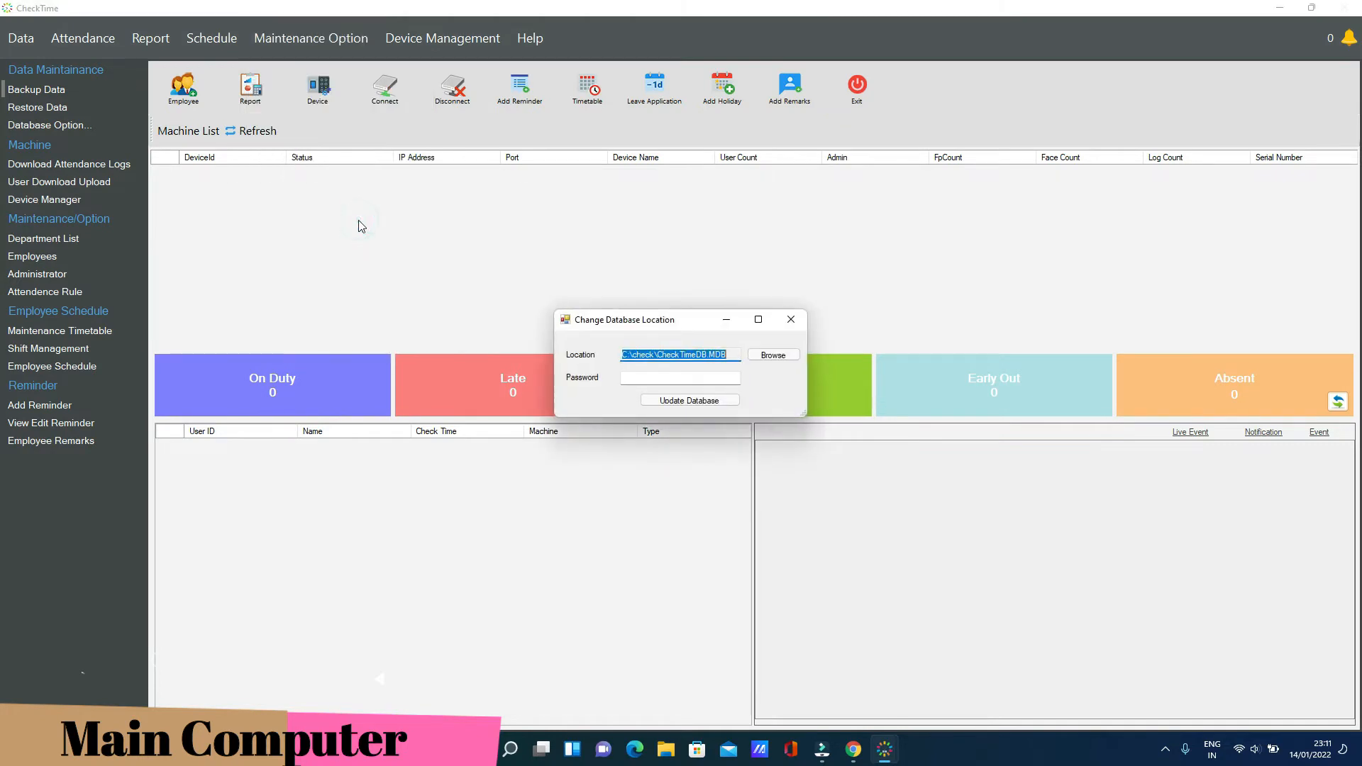
pyautogui.click(734, 354)
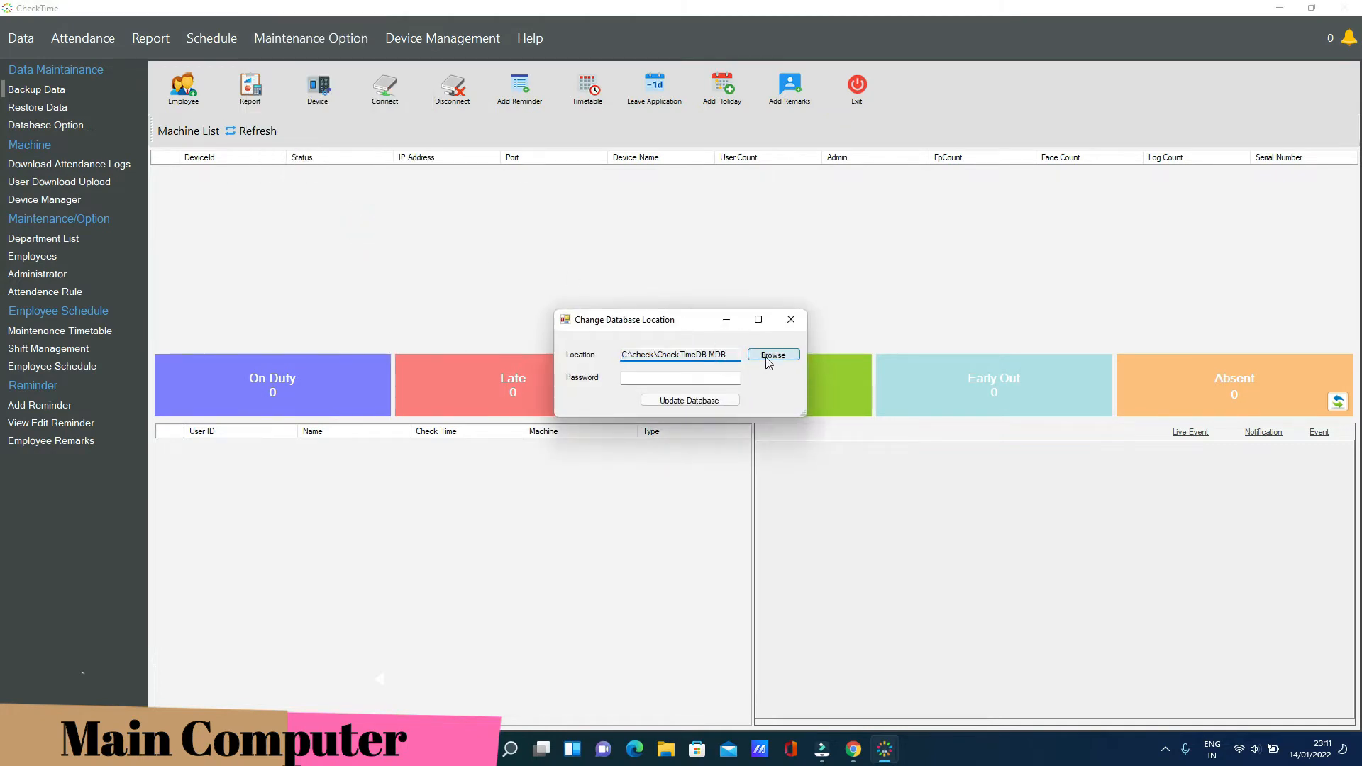
pyautogui.click(734, 357)
pyautogui.moveTo(717, 359); pyautogui.dragTo(608, 359)
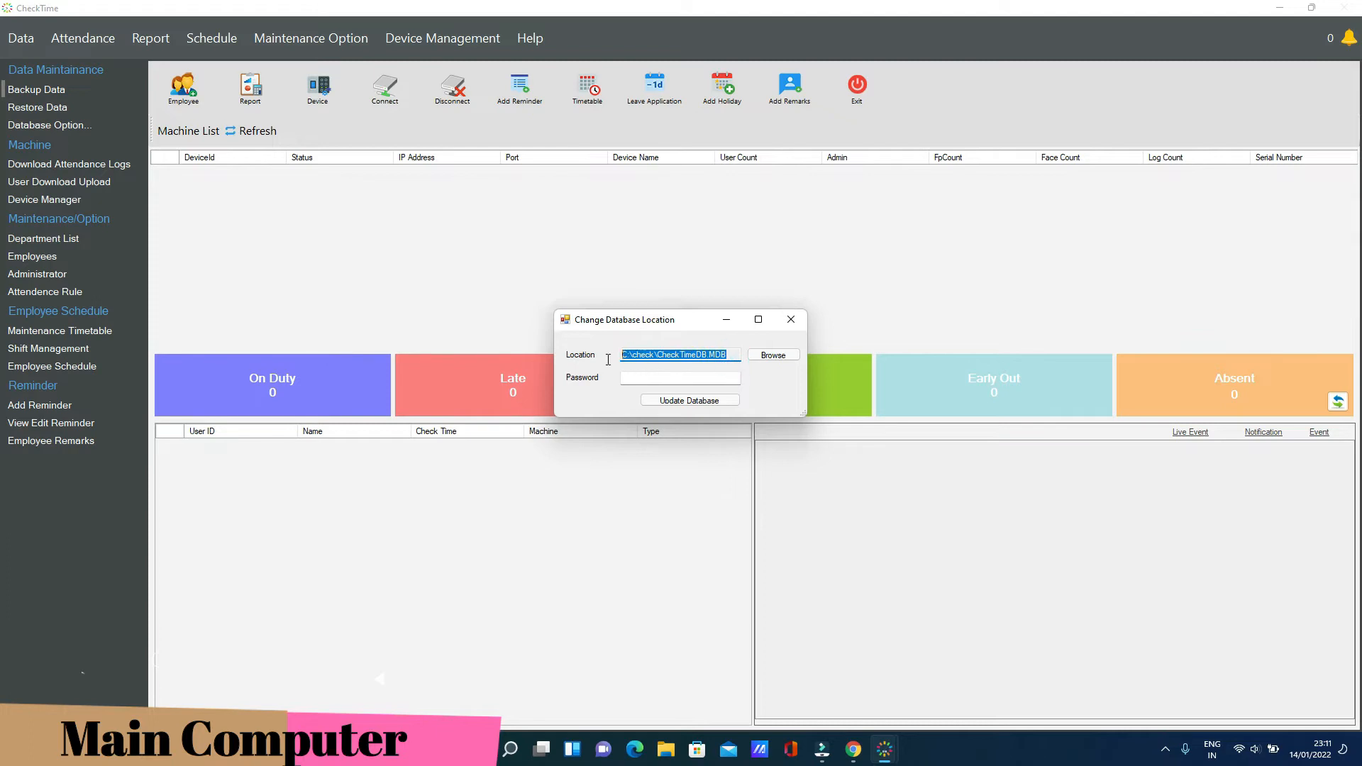
pyautogui.click(768, 358)
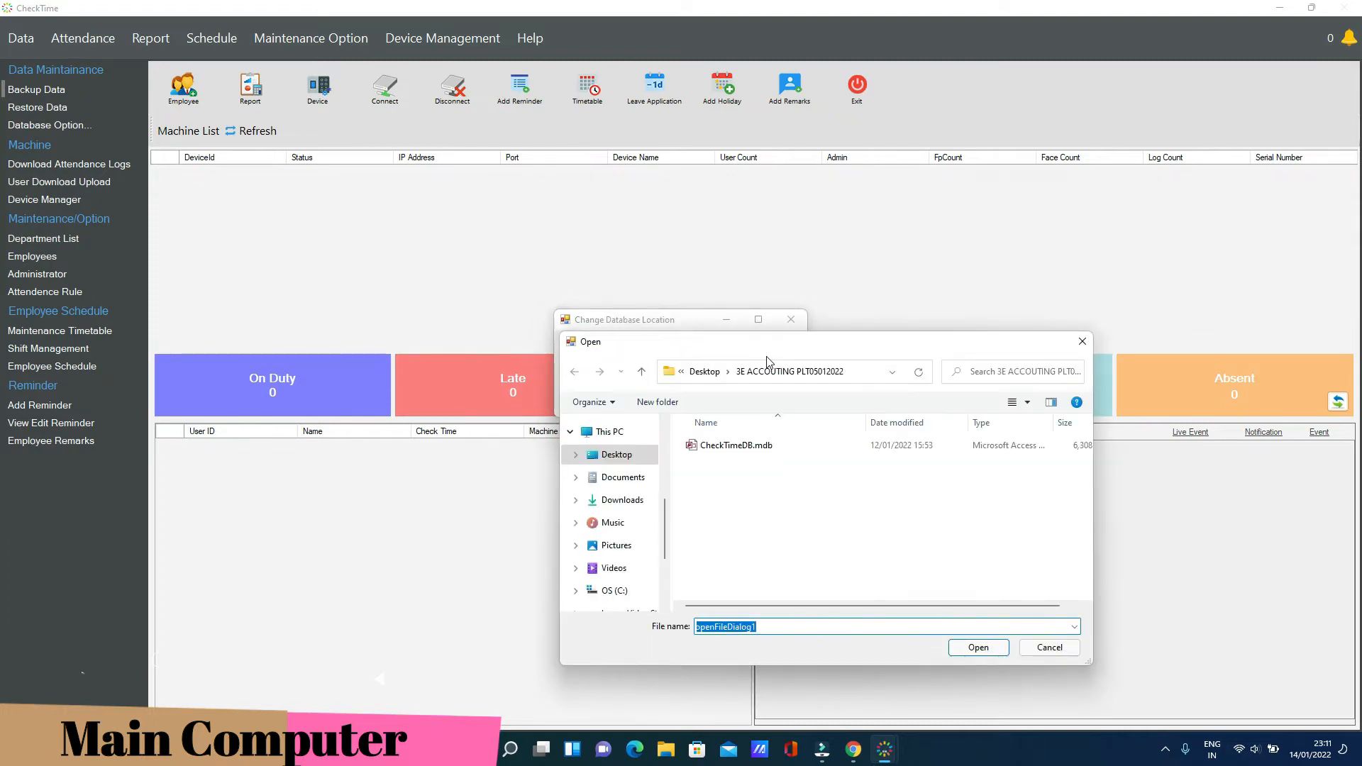
pyautogui.scroll(-3, 664, 522)
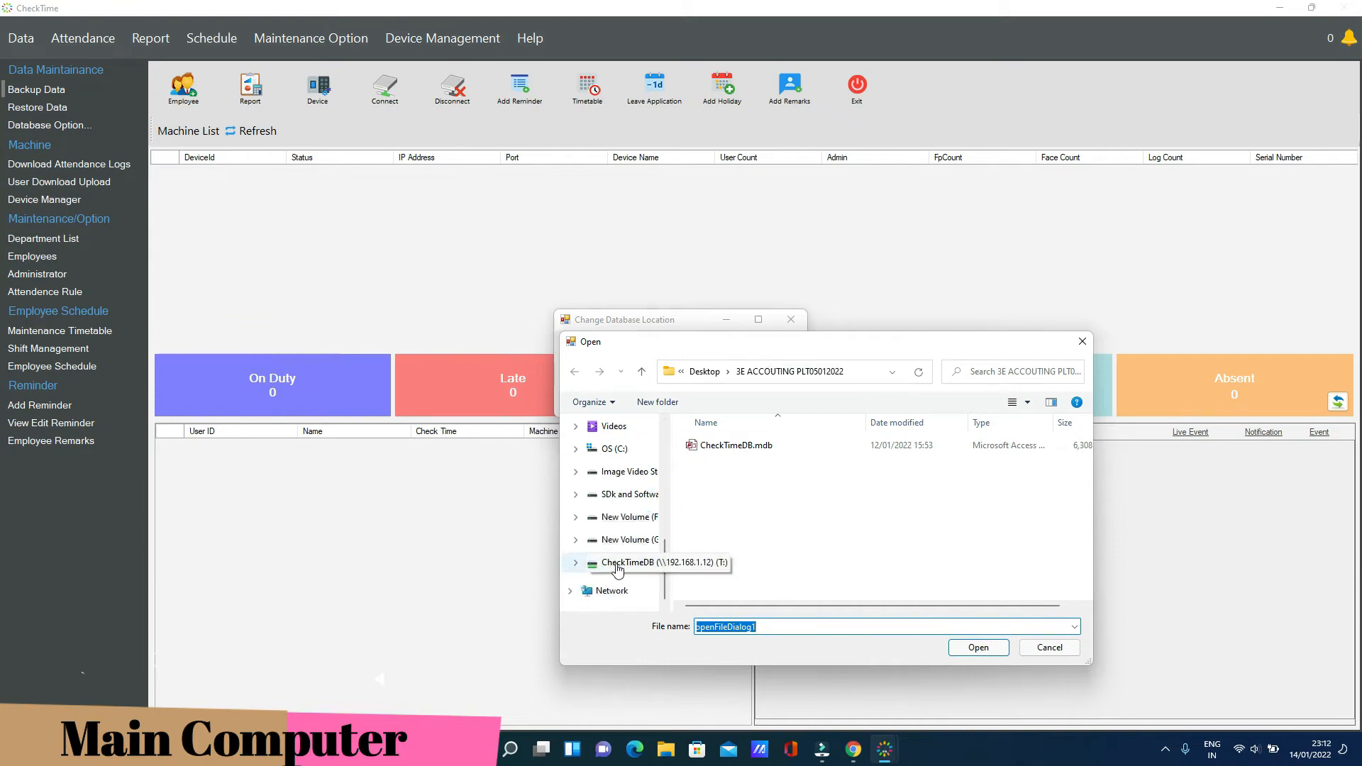
pyautogui.click(612, 564)
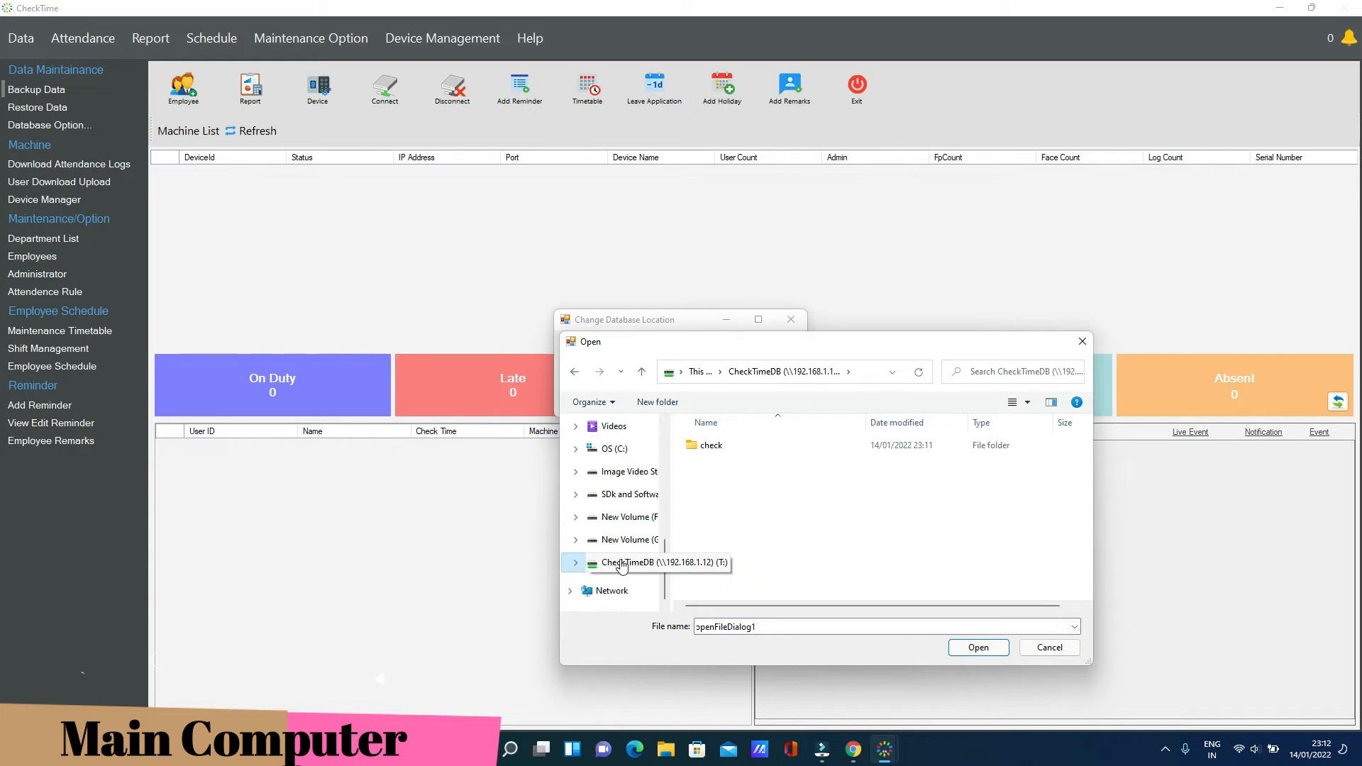
pyautogui.doubleClick(710, 446)
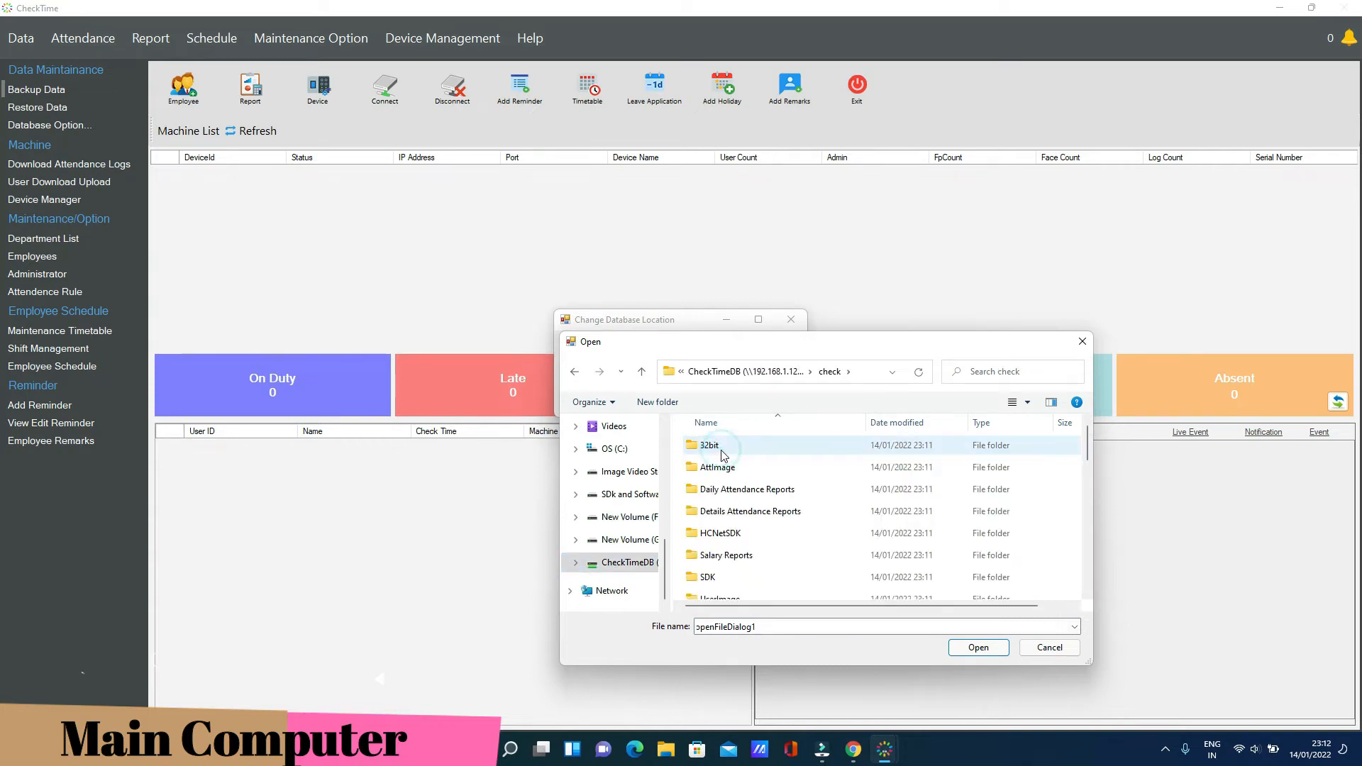
pyautogui.scroll(-1, 835, 525)
pyautogui.moveTo(1084, 454); pyautogui.dragTo(1085, 489)
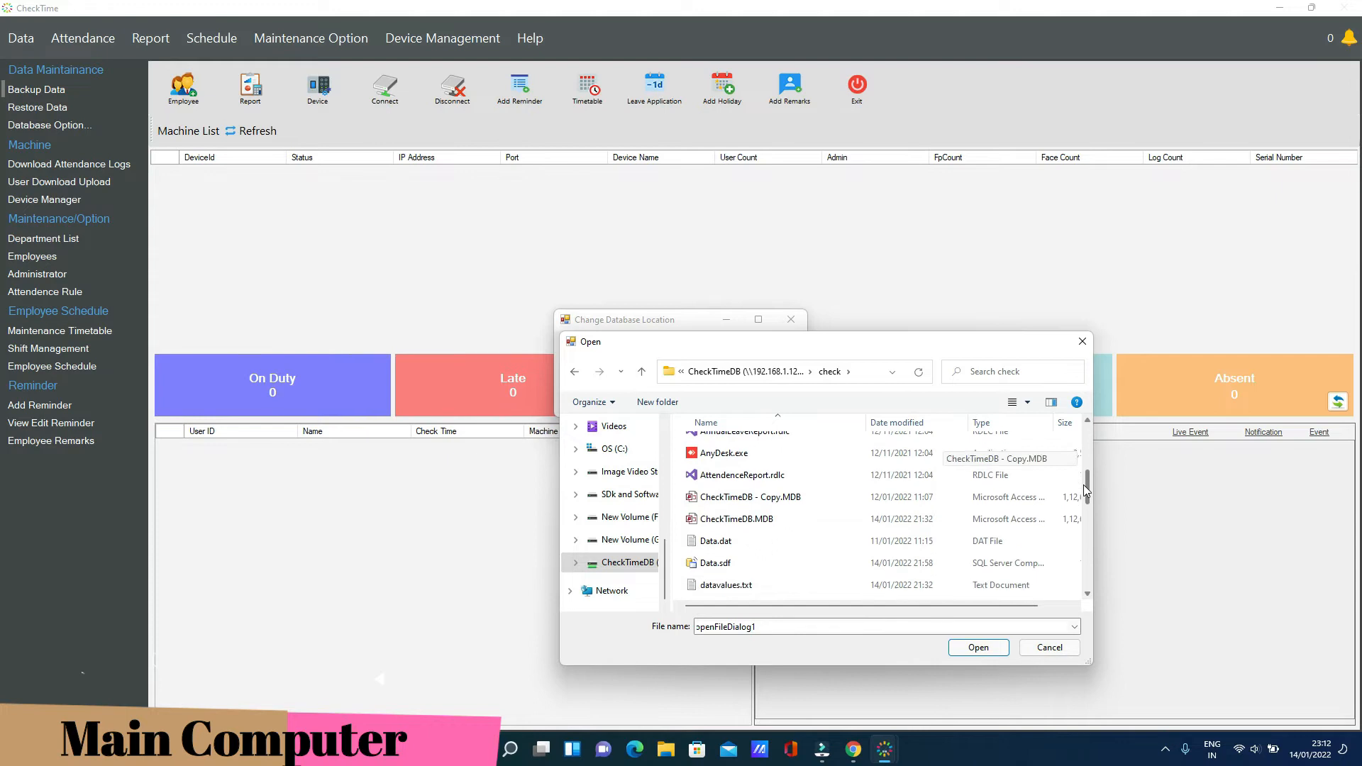
pyautogui.click(773, 521)
pyautogui.click(973, 647)
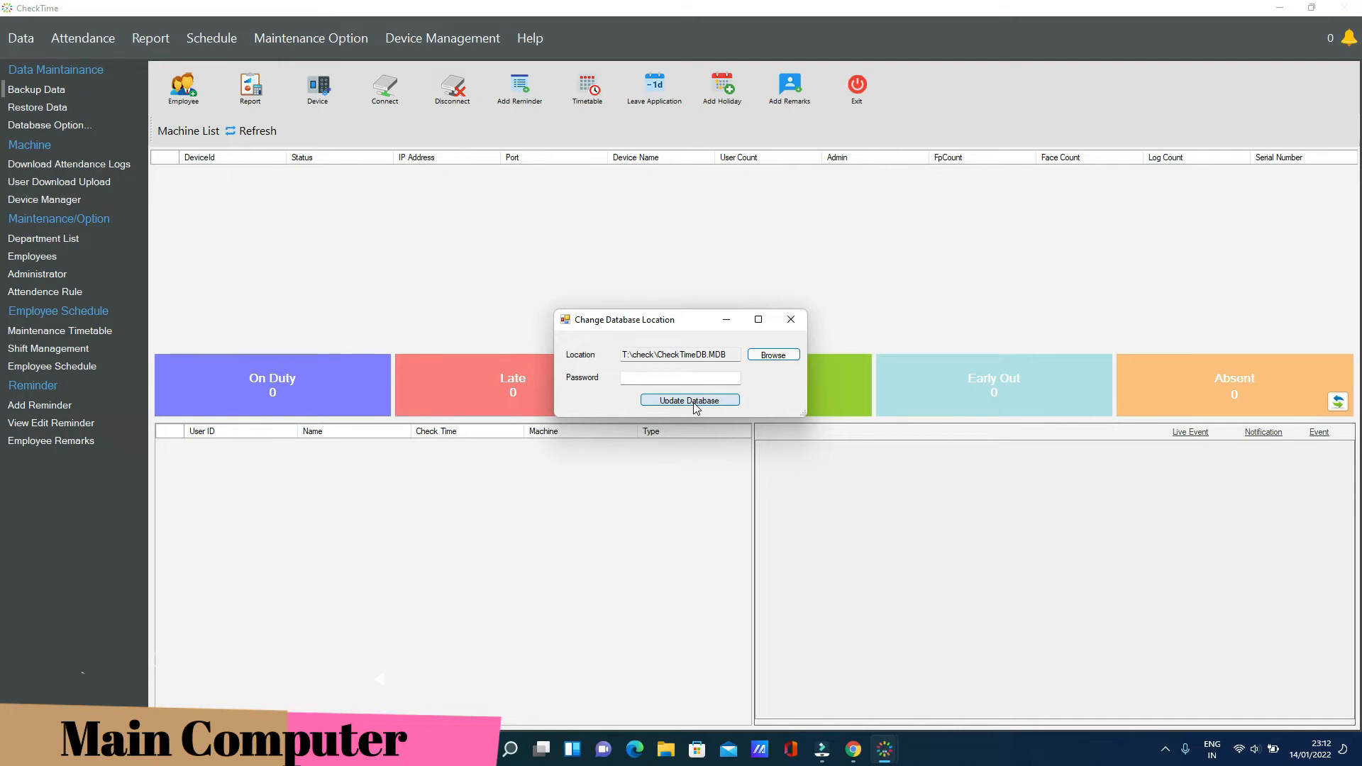
# Enter the database password and apply Update Database, retrying after the invalid-password warning
pyautogui.click(670, 380)
pyautogui.click(684, 401)
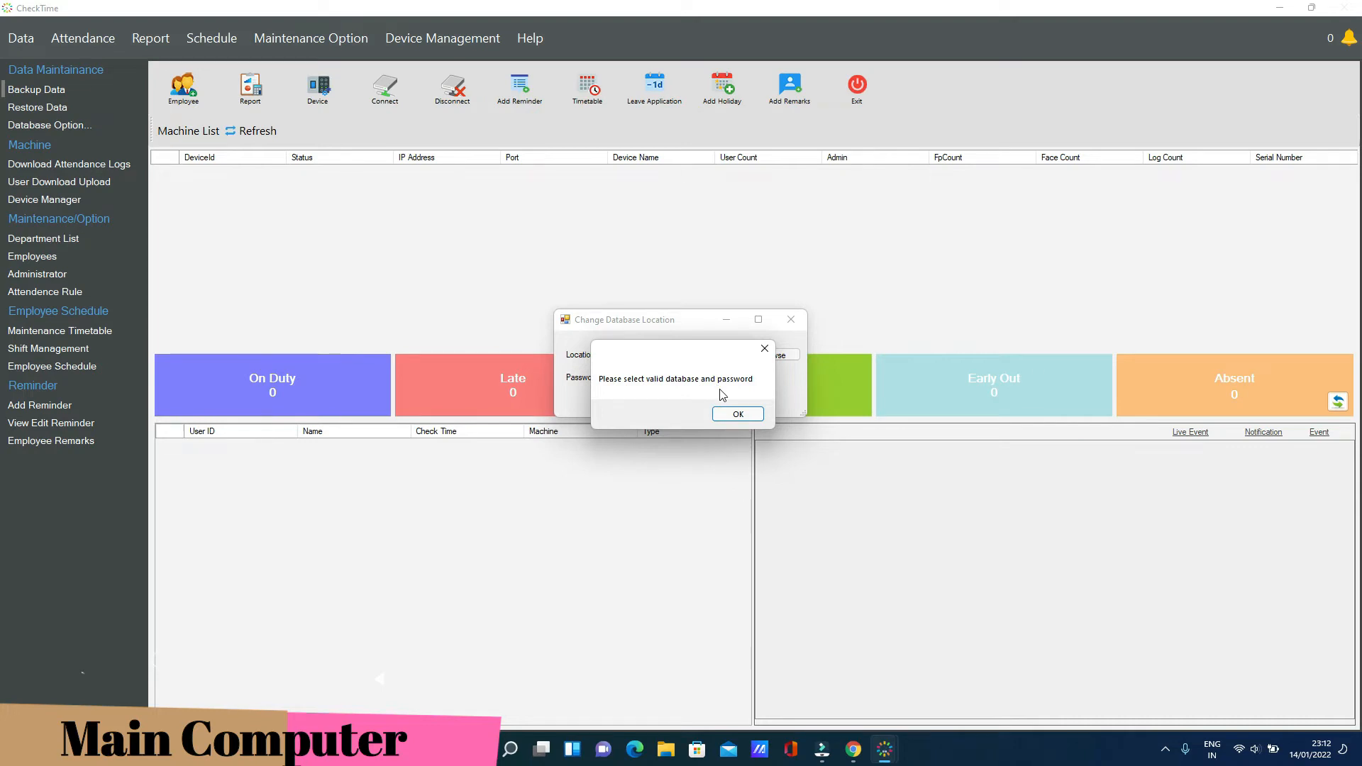
pyautogui.click(737, 414)
pyautogui.click(629, 380)
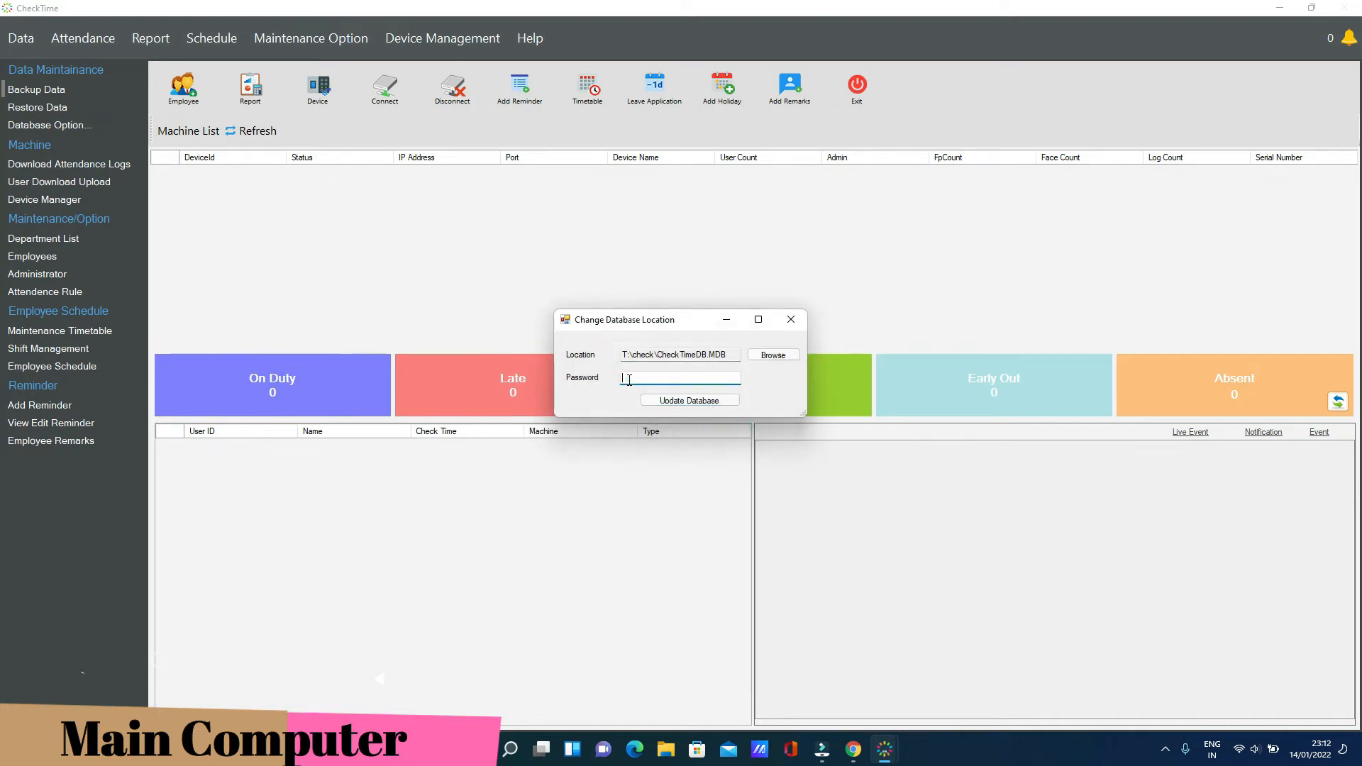
pyautogui.write('*')
pyautogui.click(689, 401)
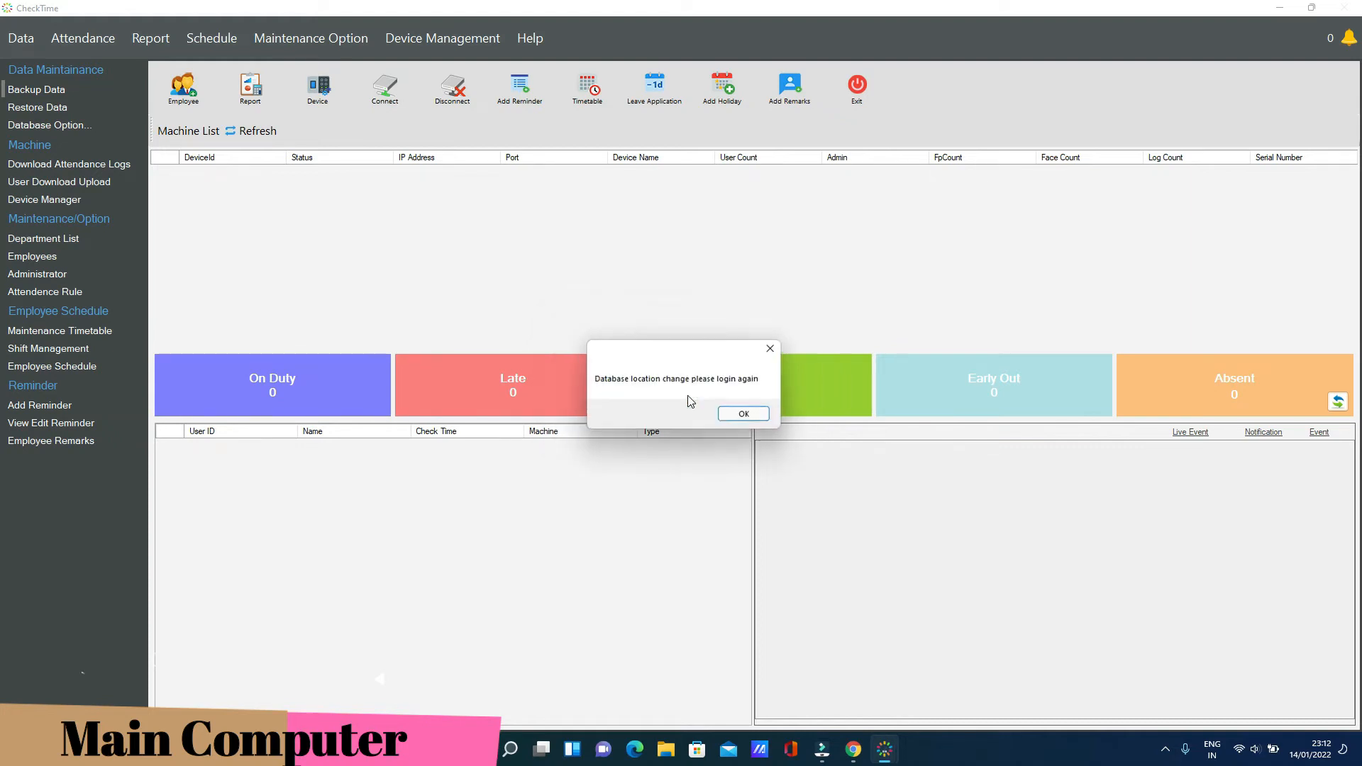
pyautogui.click(744, 416)
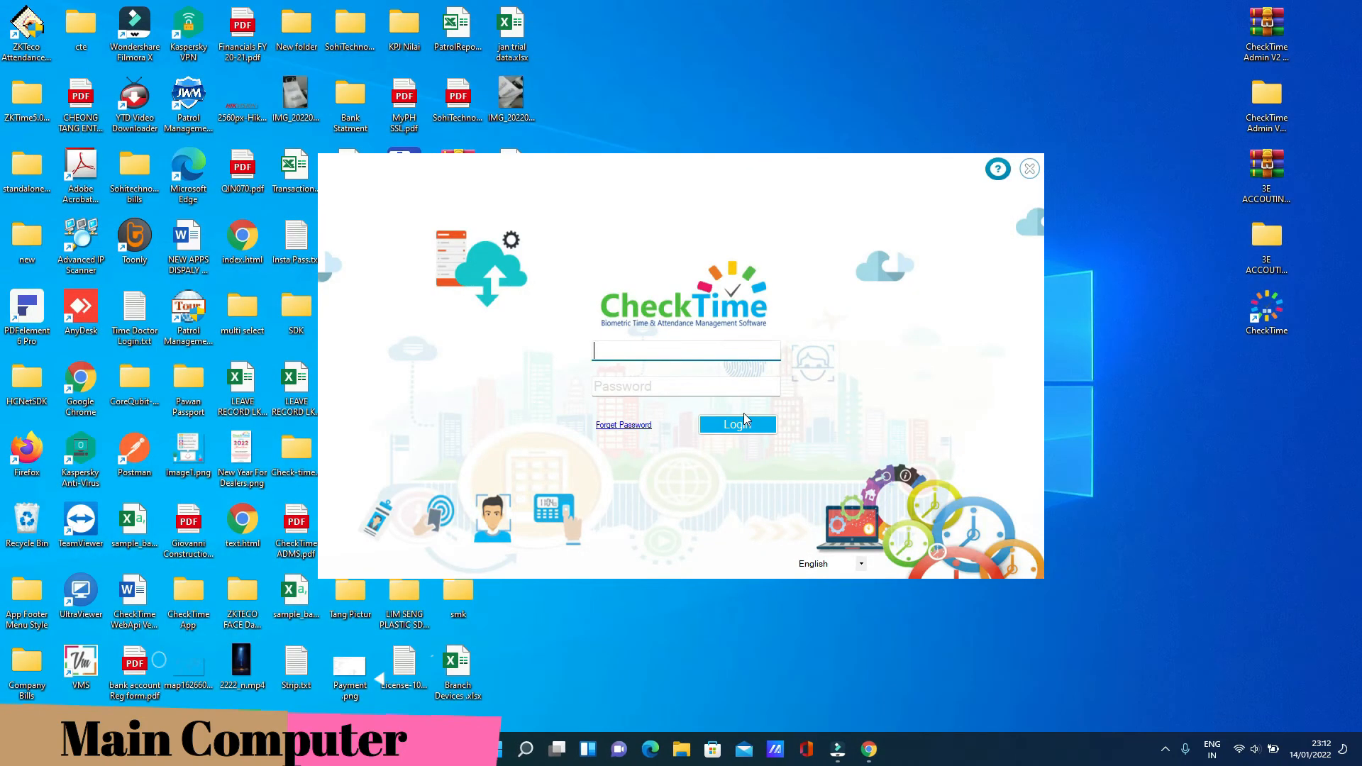
# Log back in to CheckTime as admin, then exit the program
pyautogui.write('admin')
pyautogui.press('Tab')
pyautogui.write('*****')
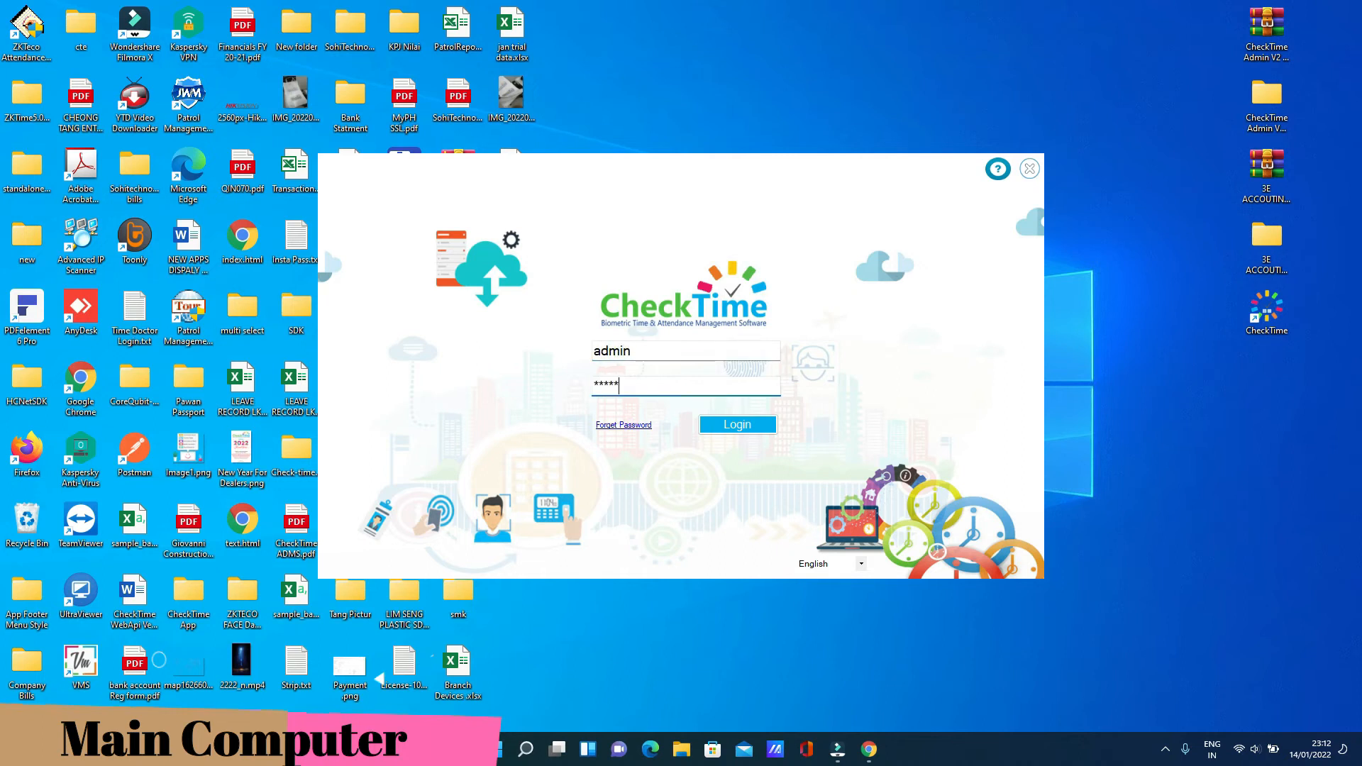
pyautogui.click(753, 430)
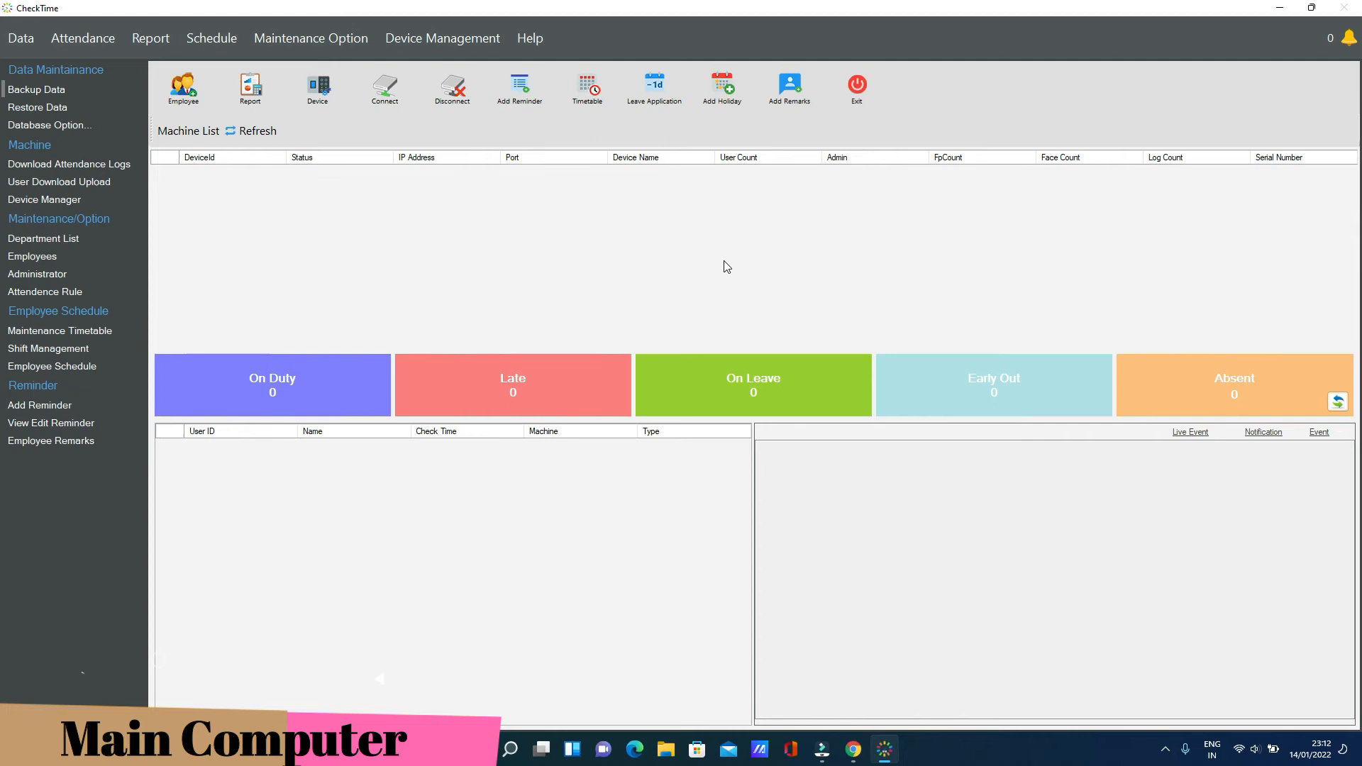
pyautogui.click(853, 87)
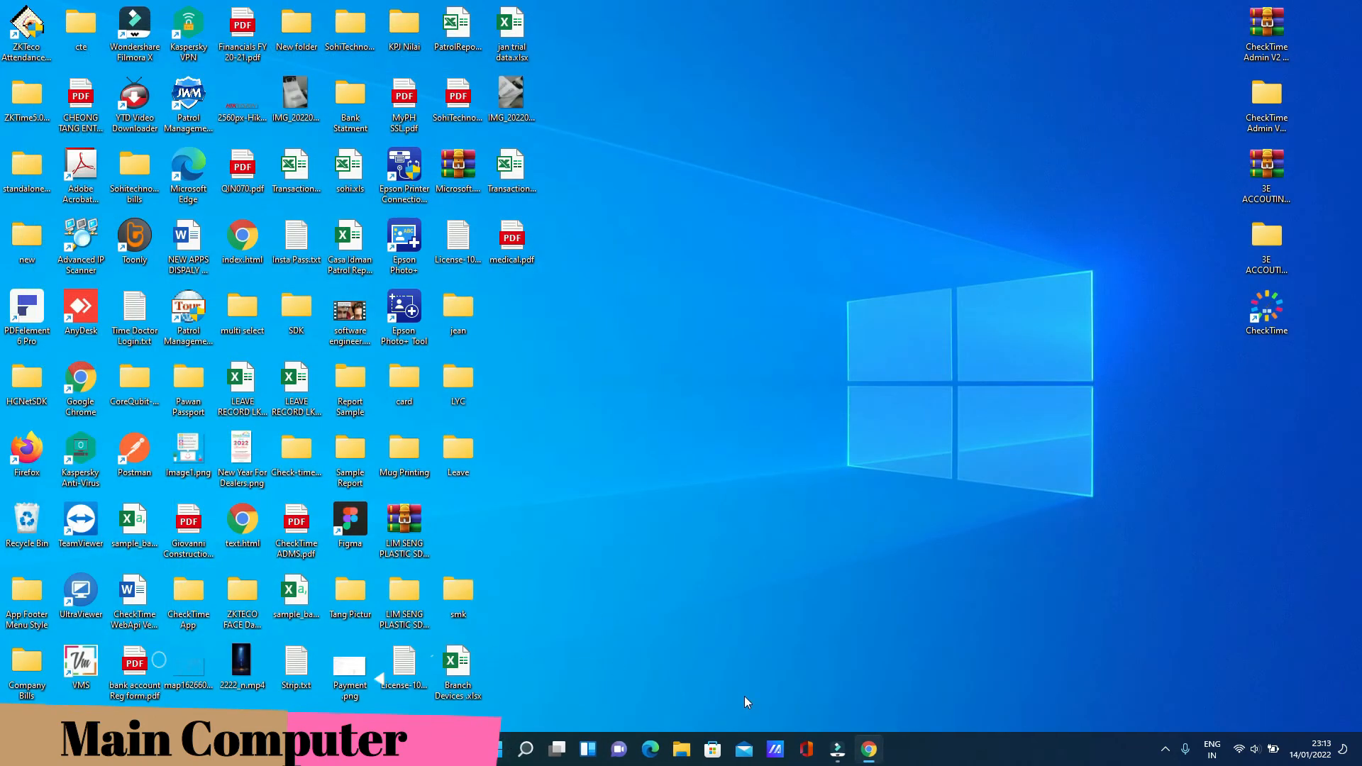
# Open File Explorer on the mapped CheckTimeDB (T:) drive and select its check folder
pyautogui.click(689, 750)
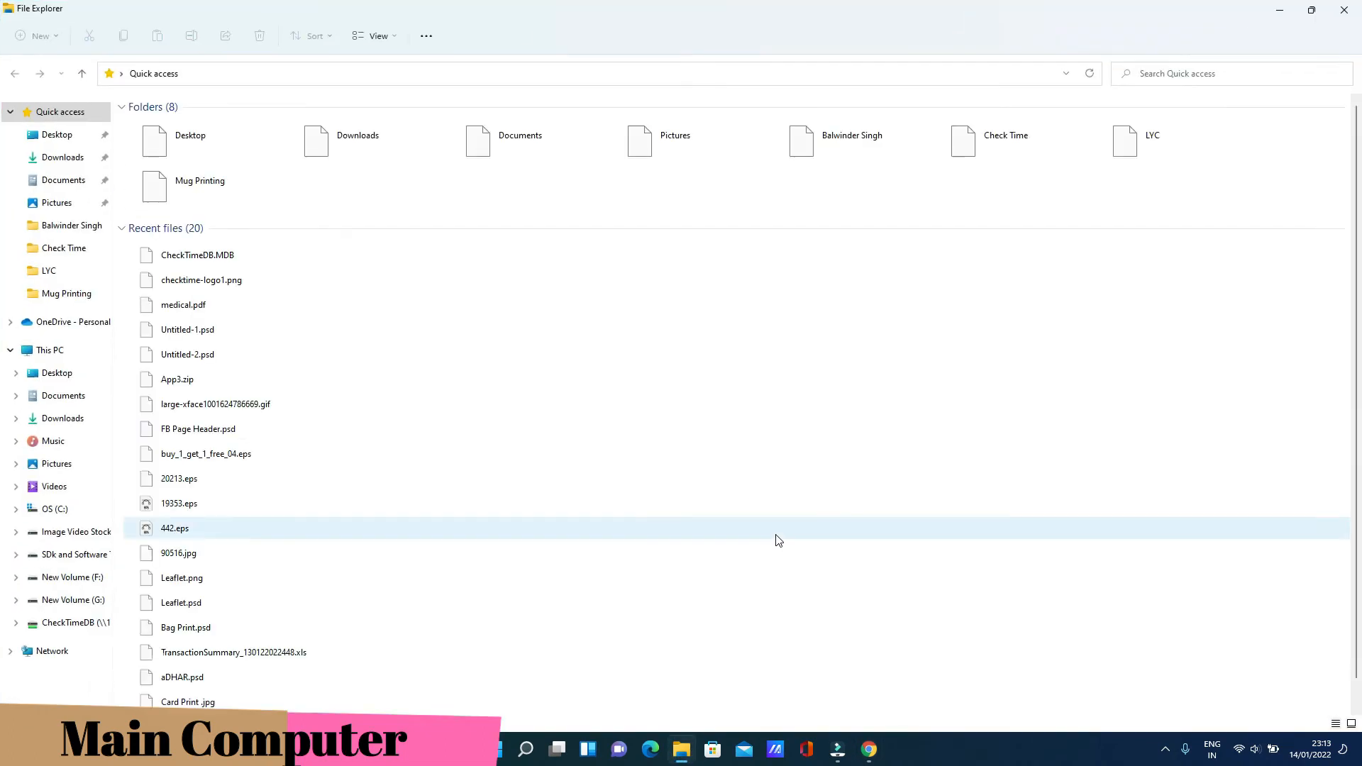
pyautogui.click(71, 622)
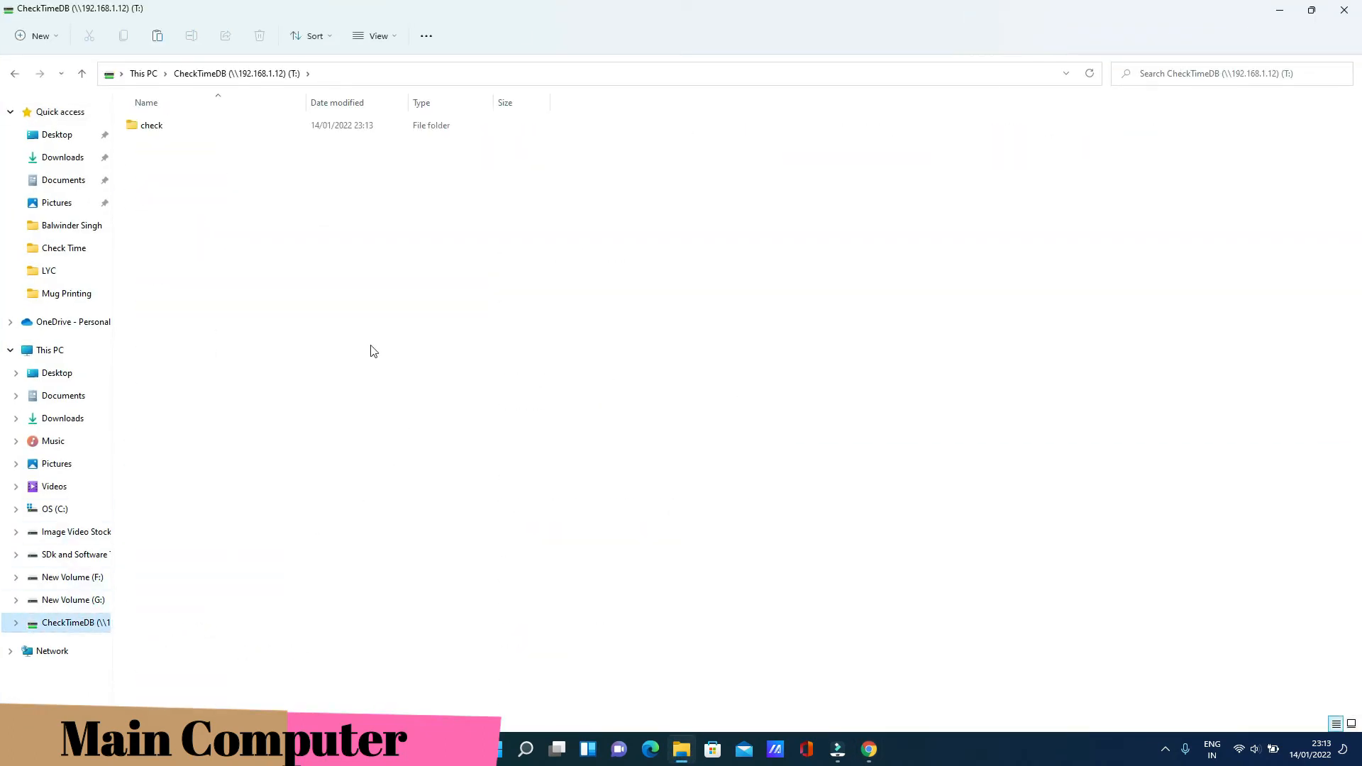
pyautogui.click(171, 135)
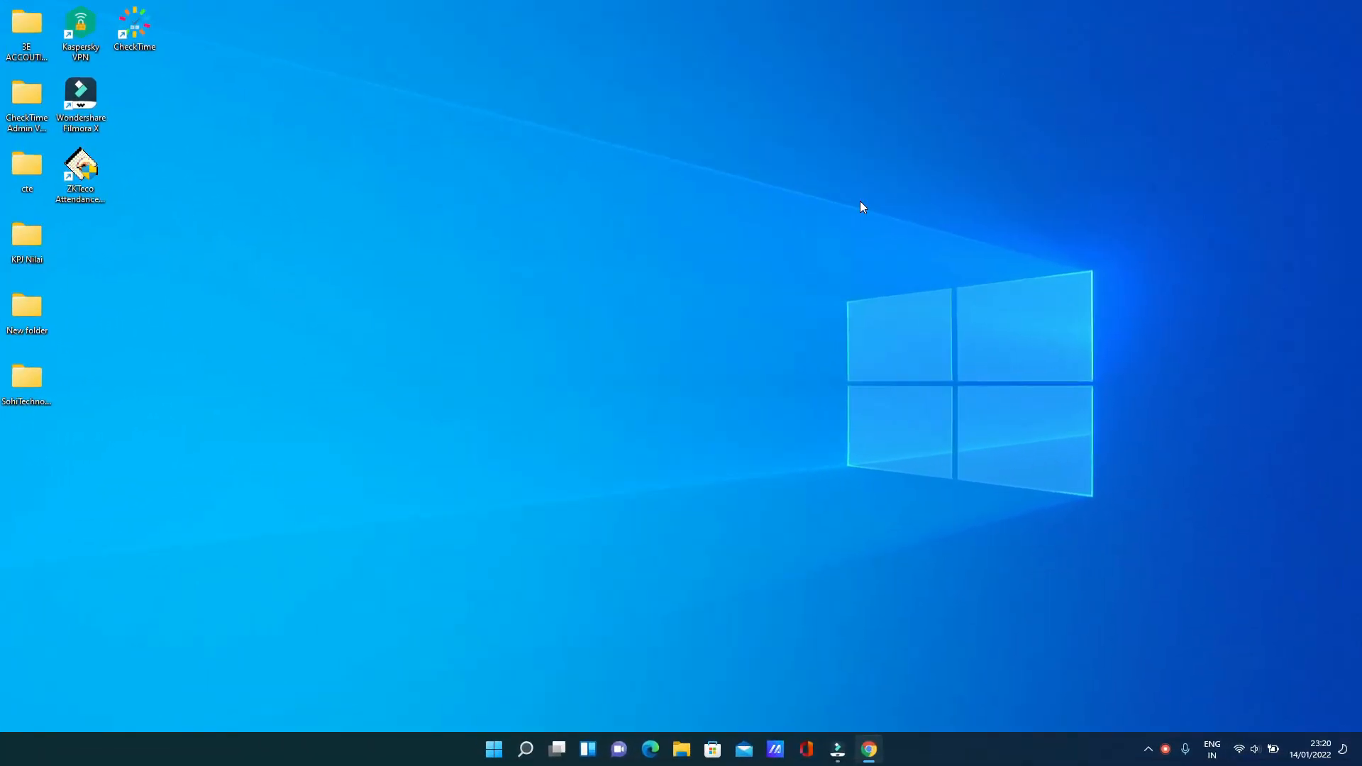
# Reopen File Explorer and open the CheckTimeDB share at \\192.168.1.12
pyautogui.doubleClick(132, 37)
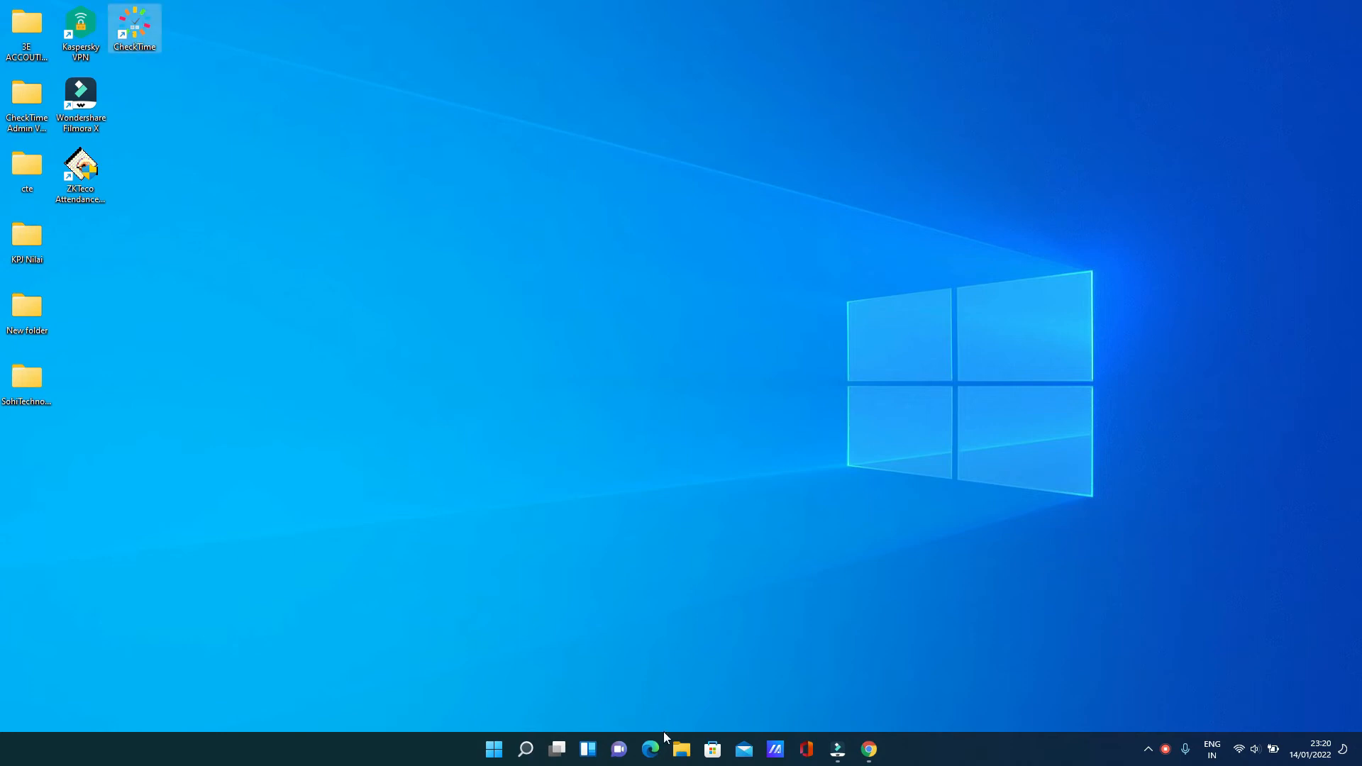
pyautogui.click(527, 748)
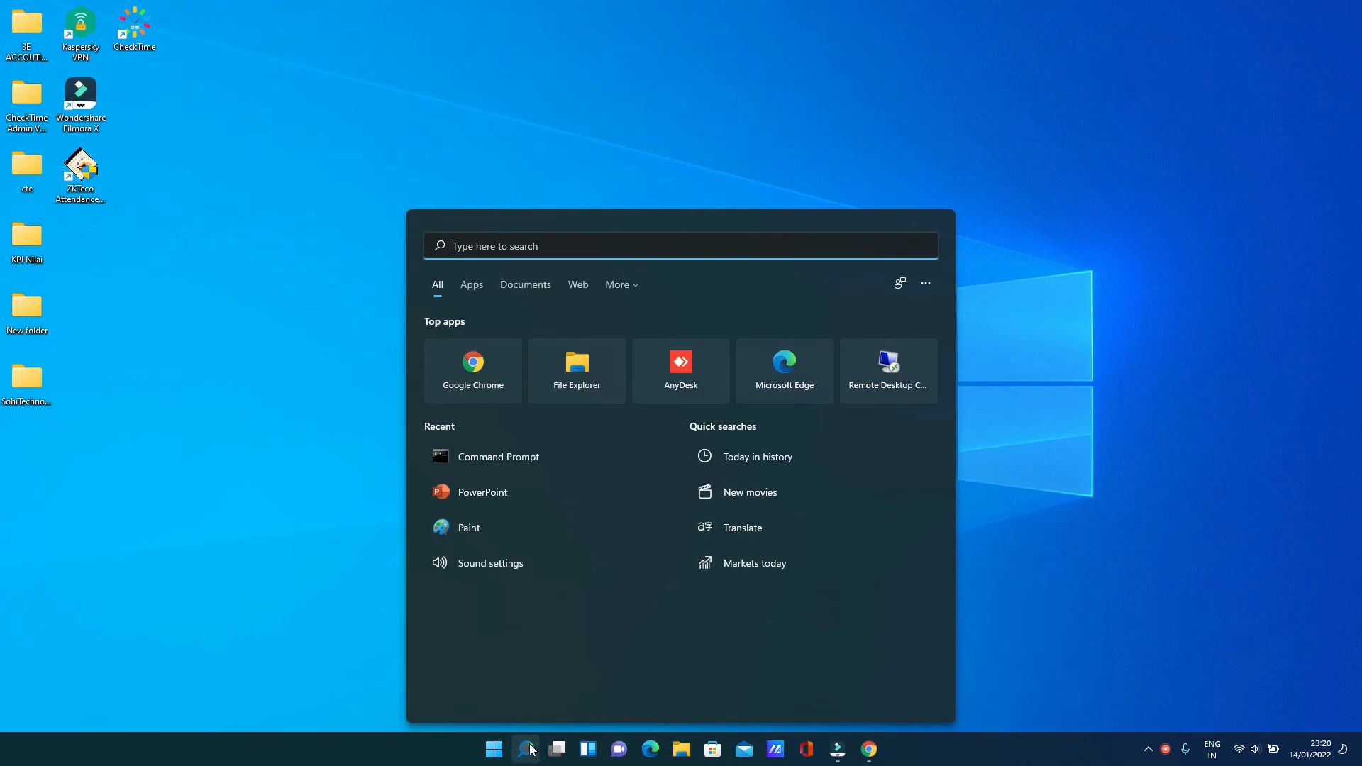
pyautogui.click(617, 351)
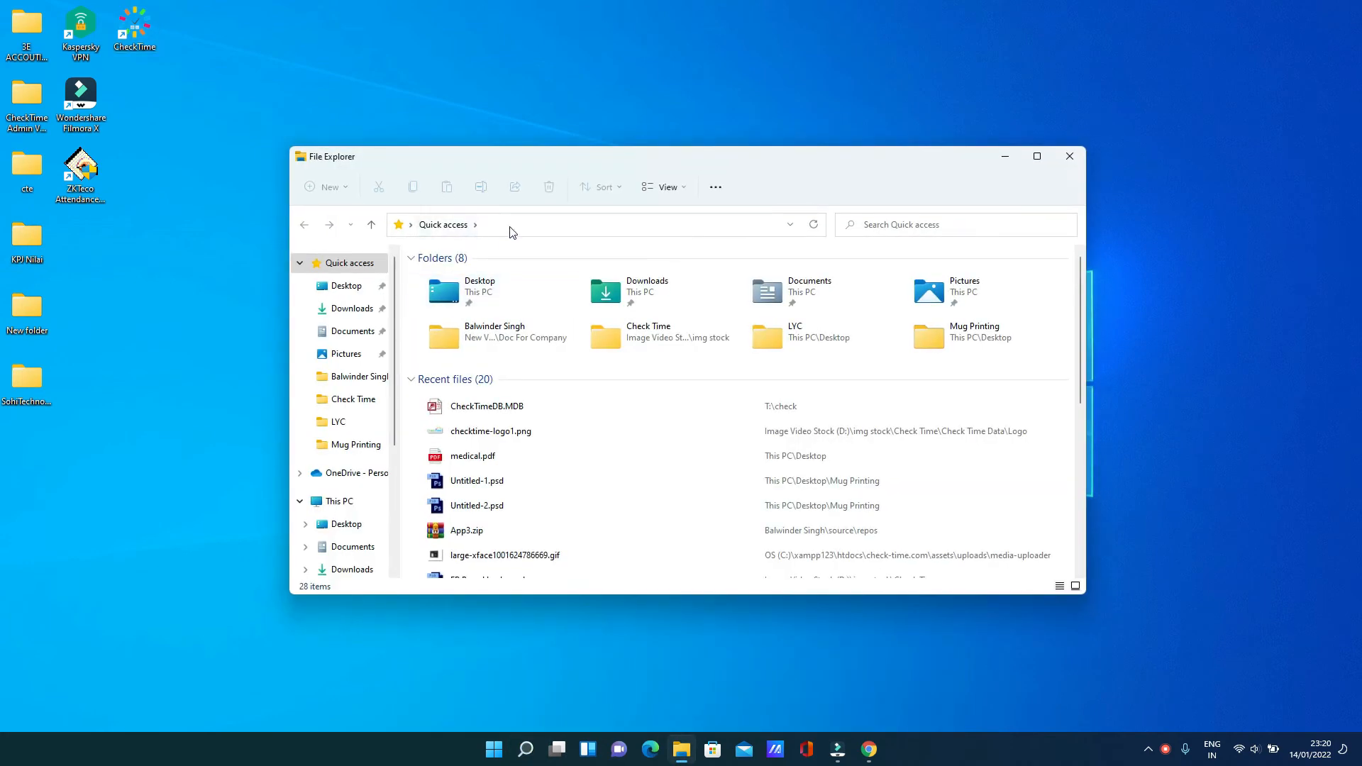
pyautogui.click(509, 224)
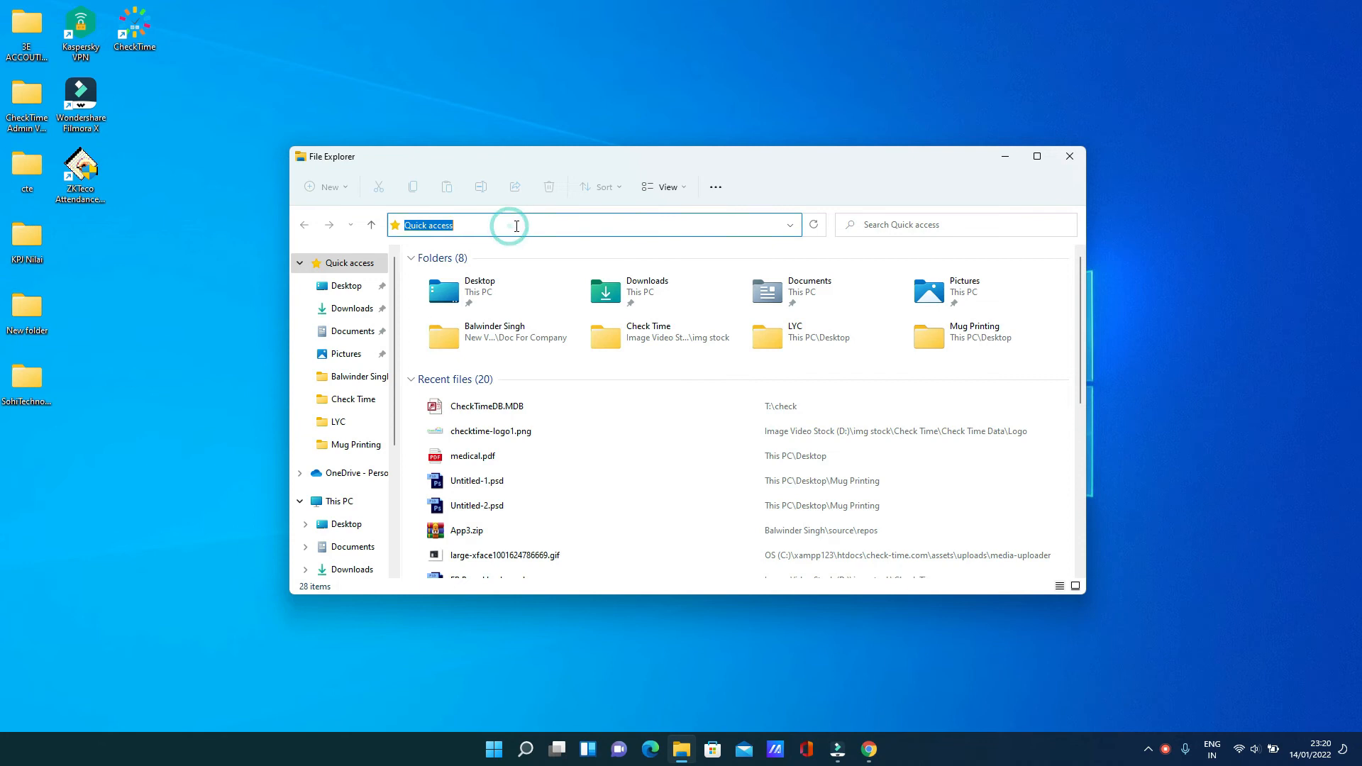
pyautogui.write('\\\\')
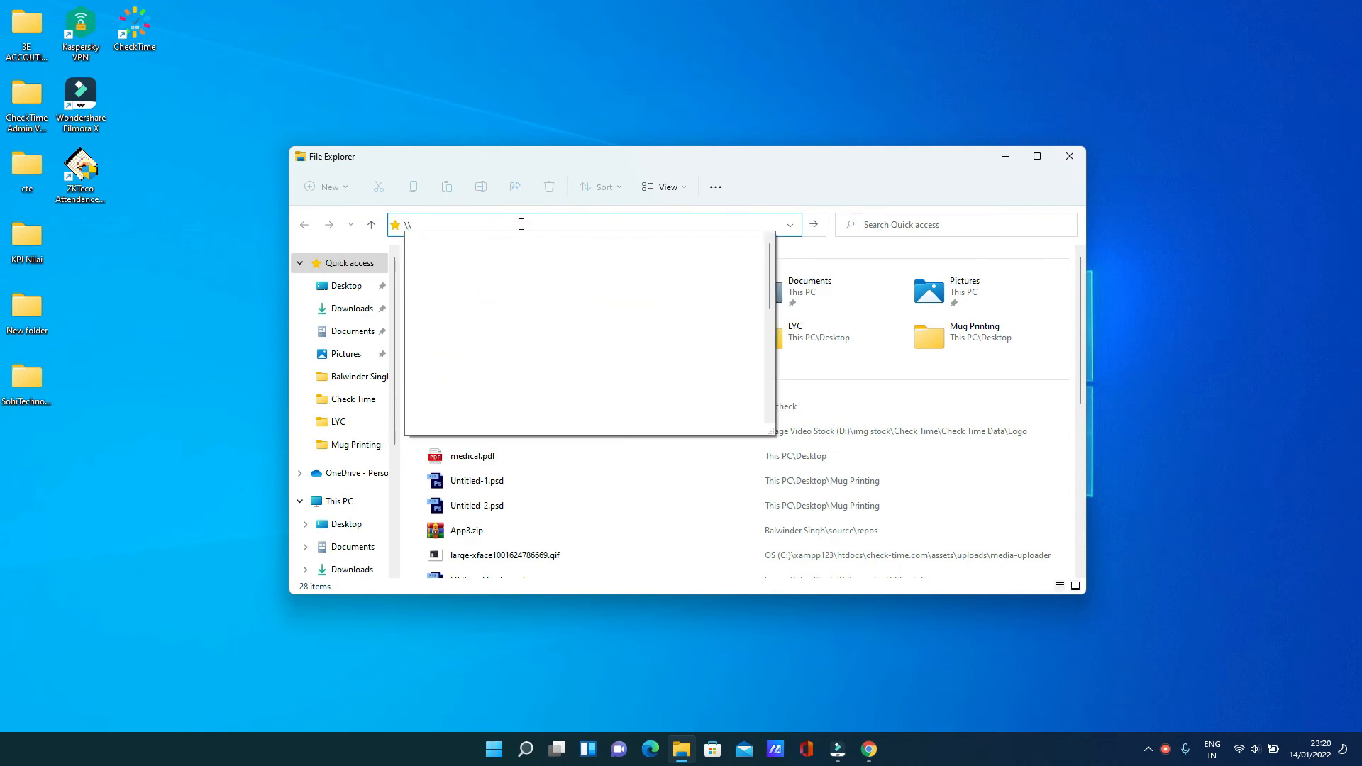
pyautogui.write('192.168.1.12')
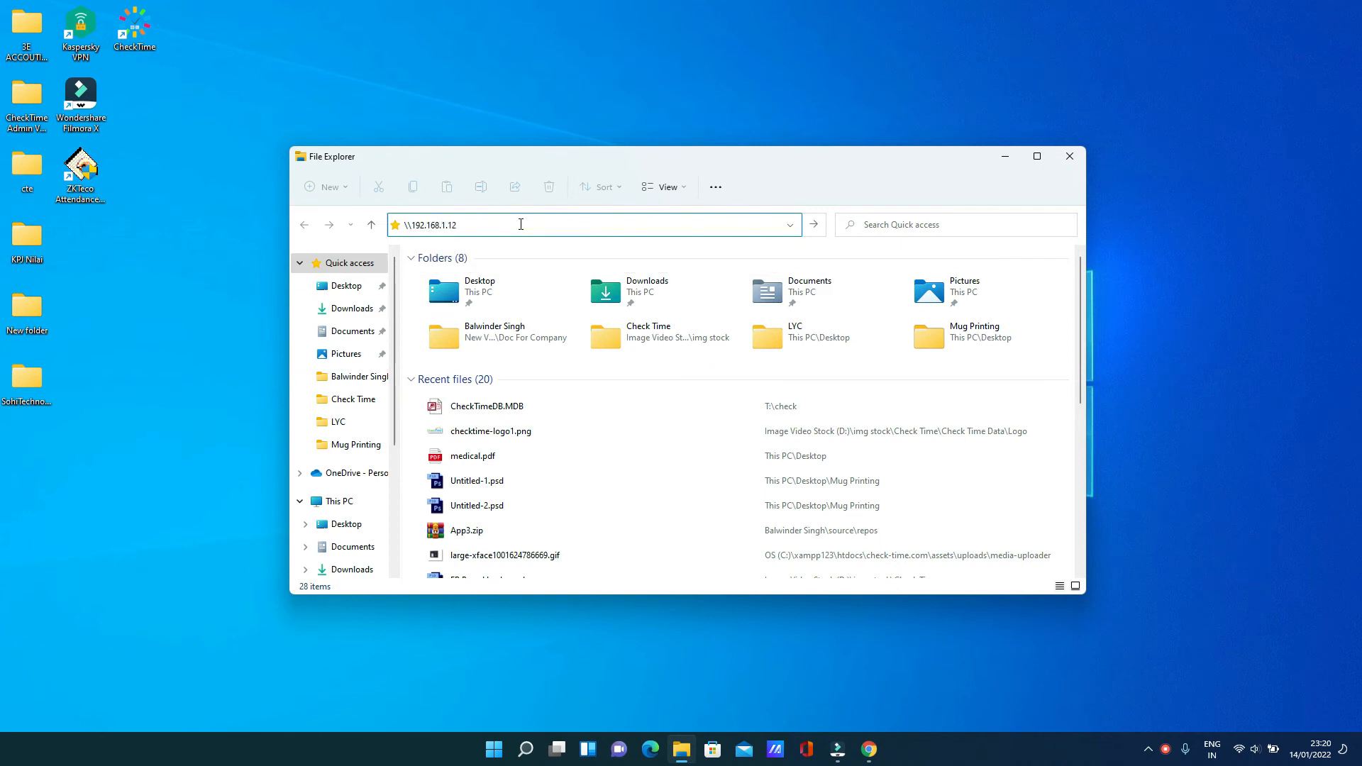
pyautogui.press('Return')
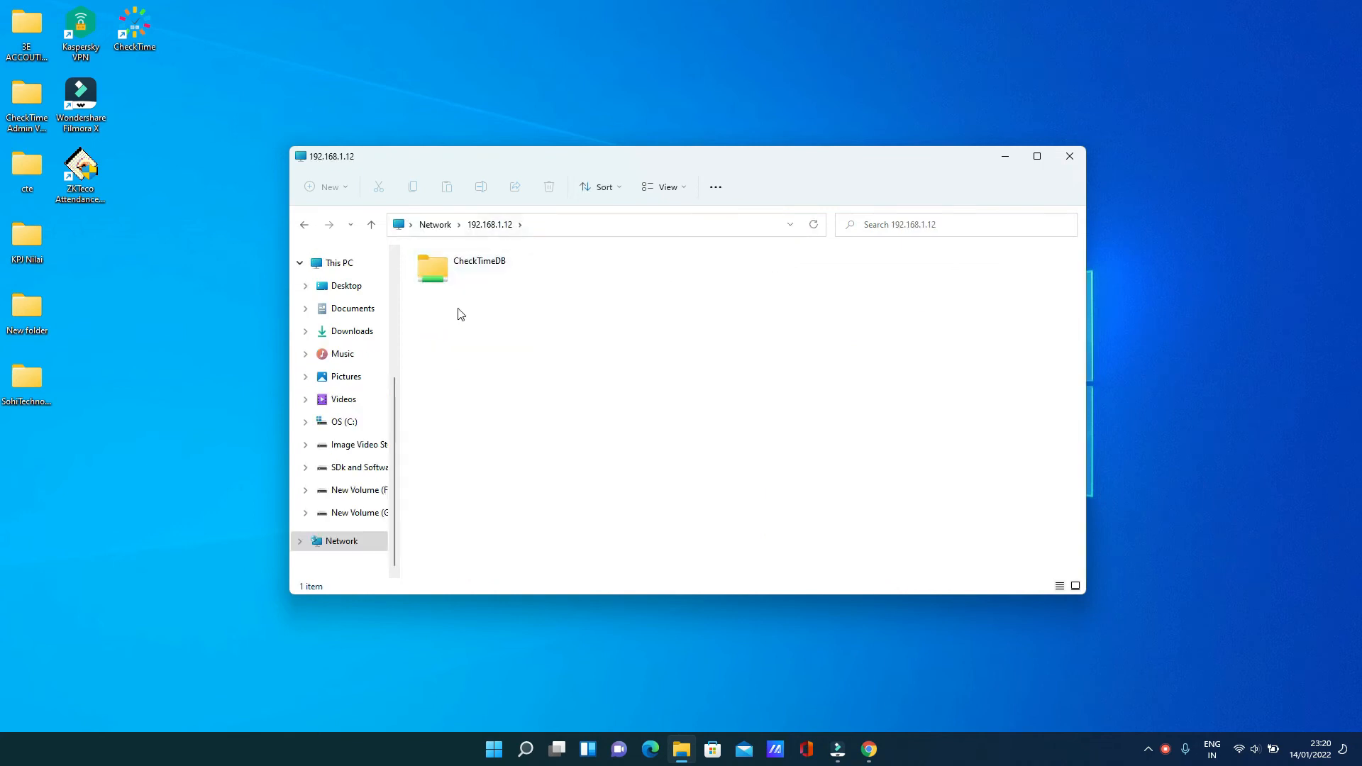
pyautogui.doubleClick(467, 281)
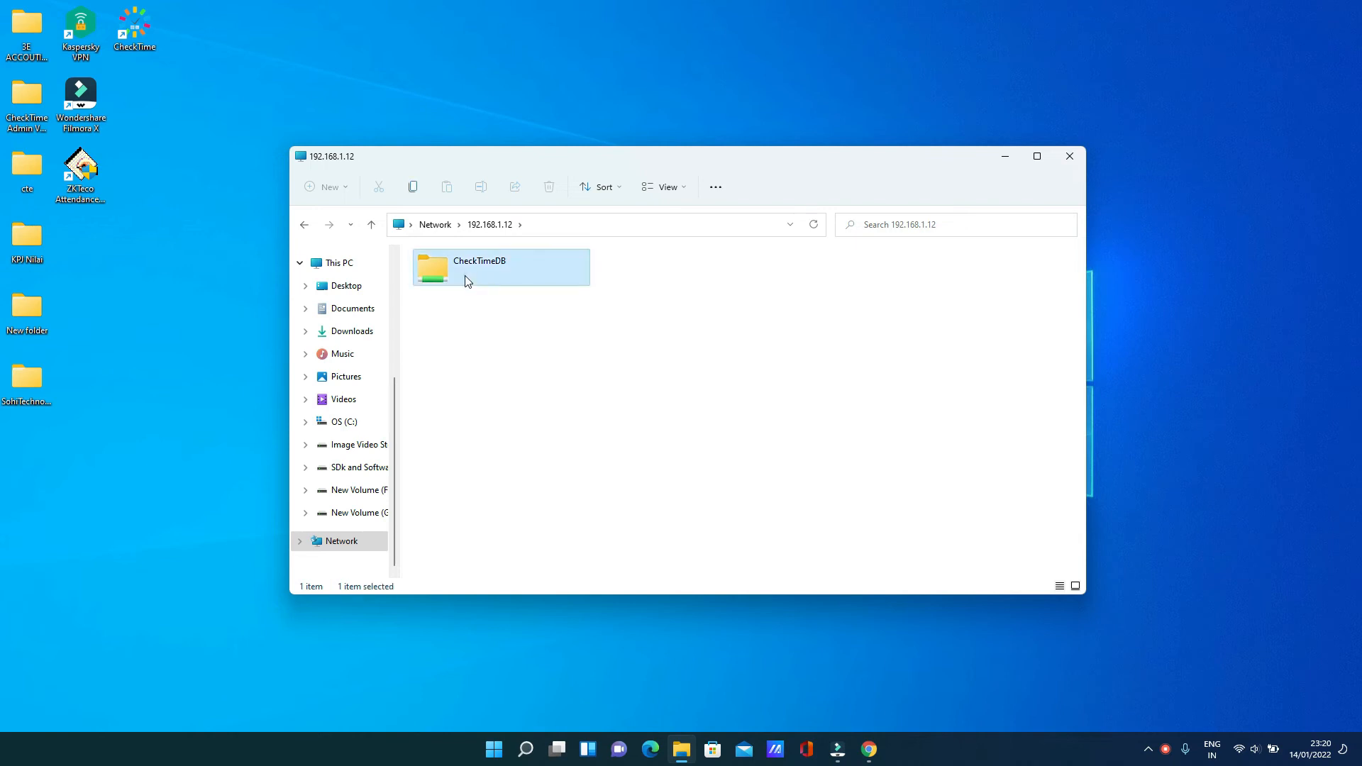
# Copy the \\192.168.1.12\CheckTimeDB network path and return to This PC
pyautogui.click(621, 225)
pyautogui.press('cmd+c')
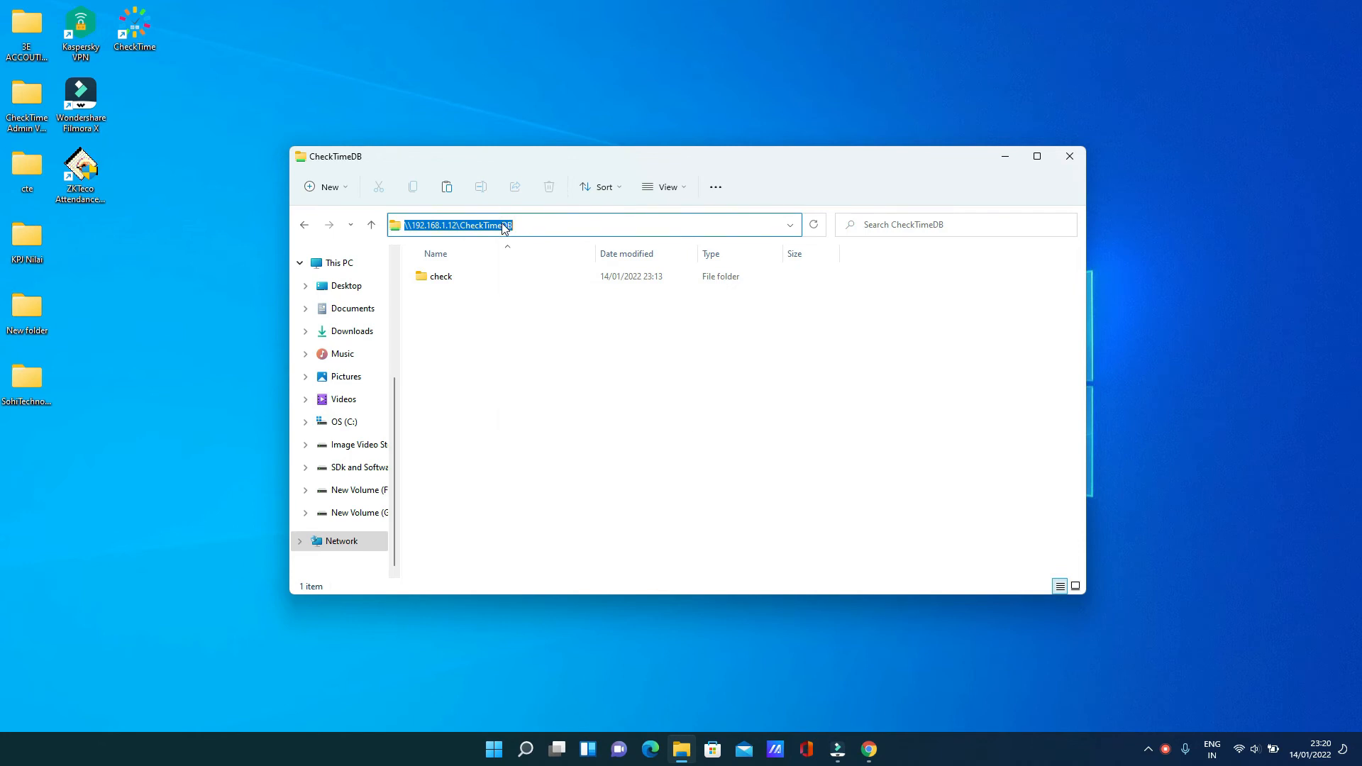
pyautogui.rightClick(502, 225)
pyautogui.click(545, 278)
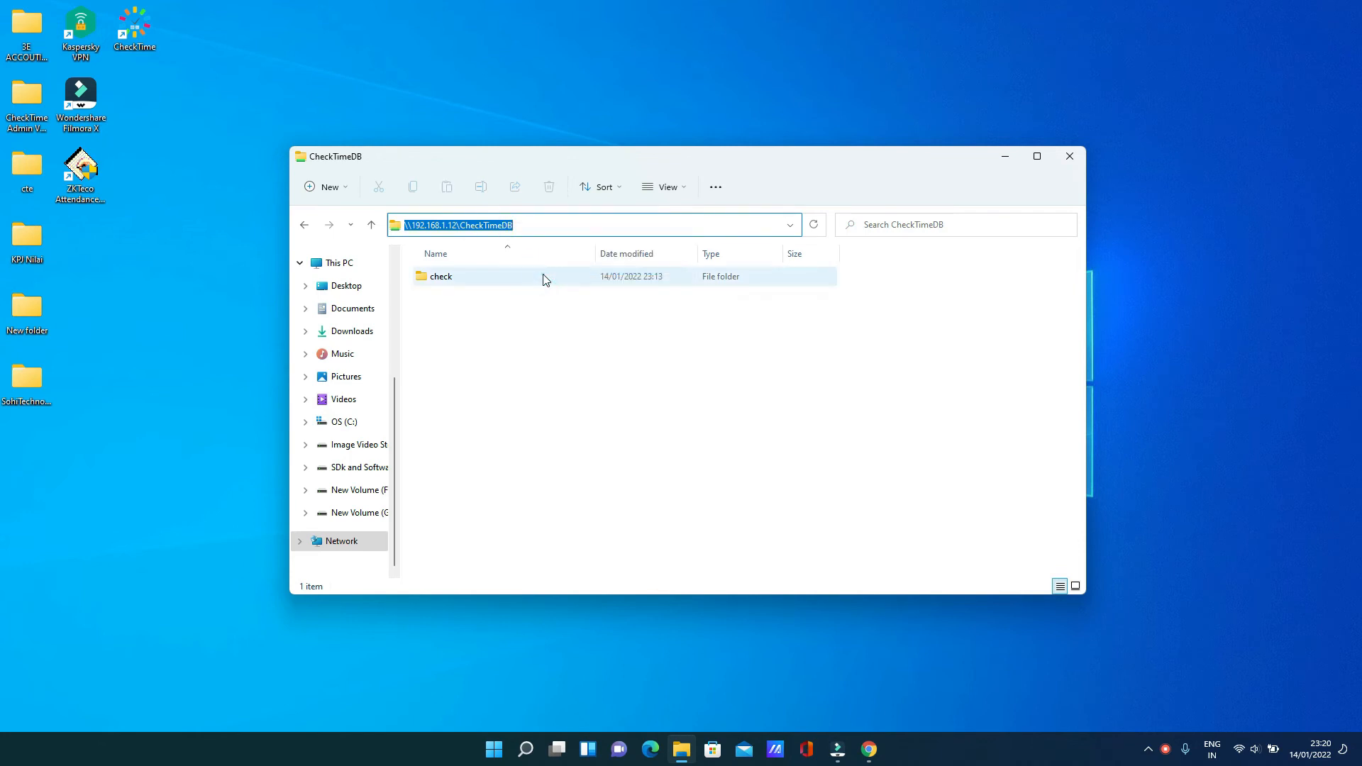
pyautogui.click(337, 262)
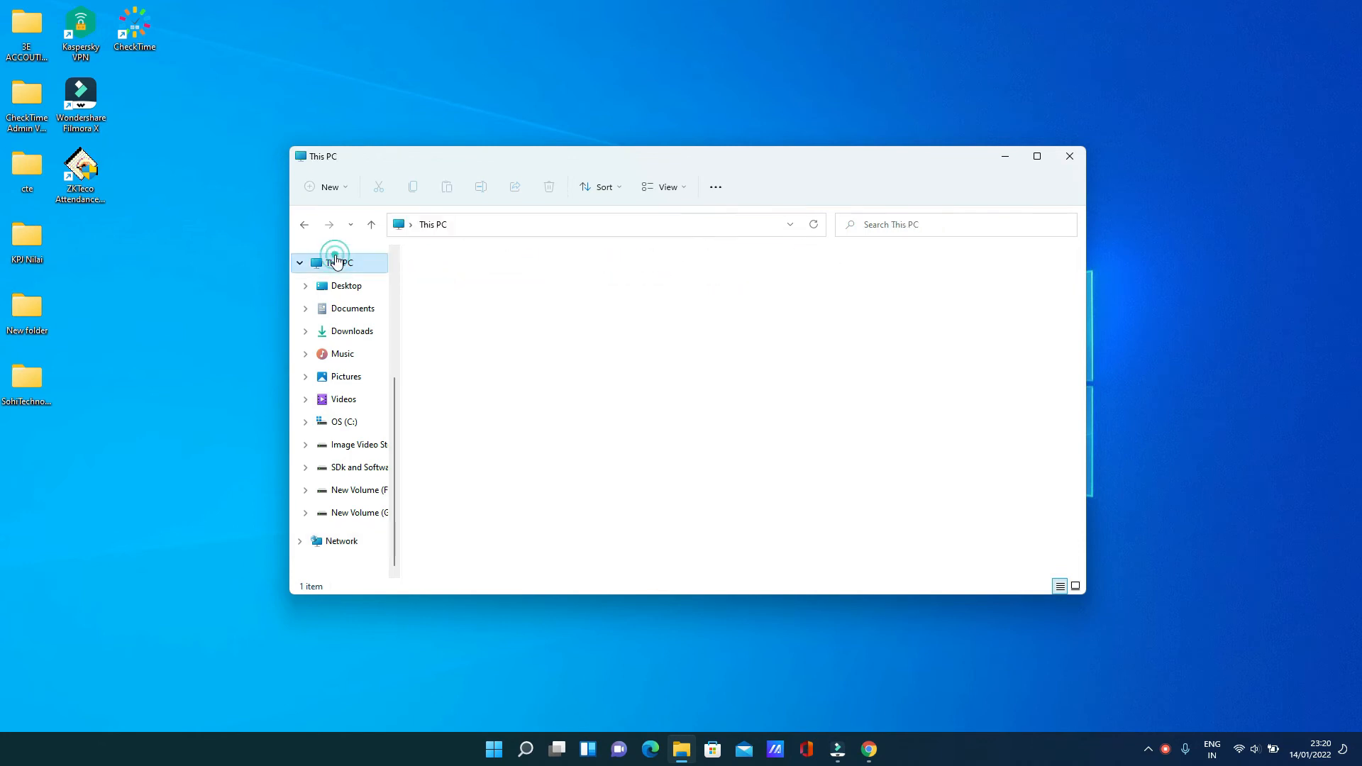
pyautogui.click(299, 263)
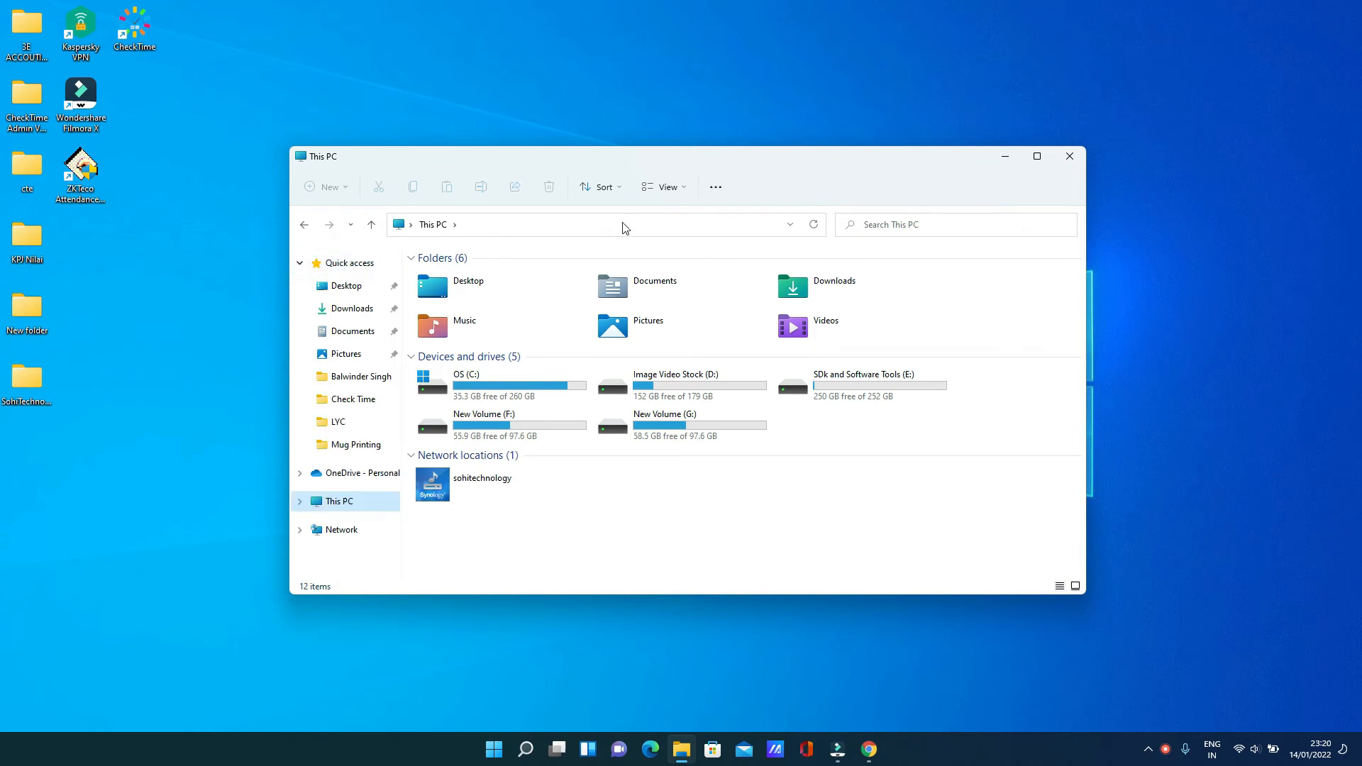
# Map the pasted CheckTimeDB share path as network drive S:
pyautogui.click(713, 193)
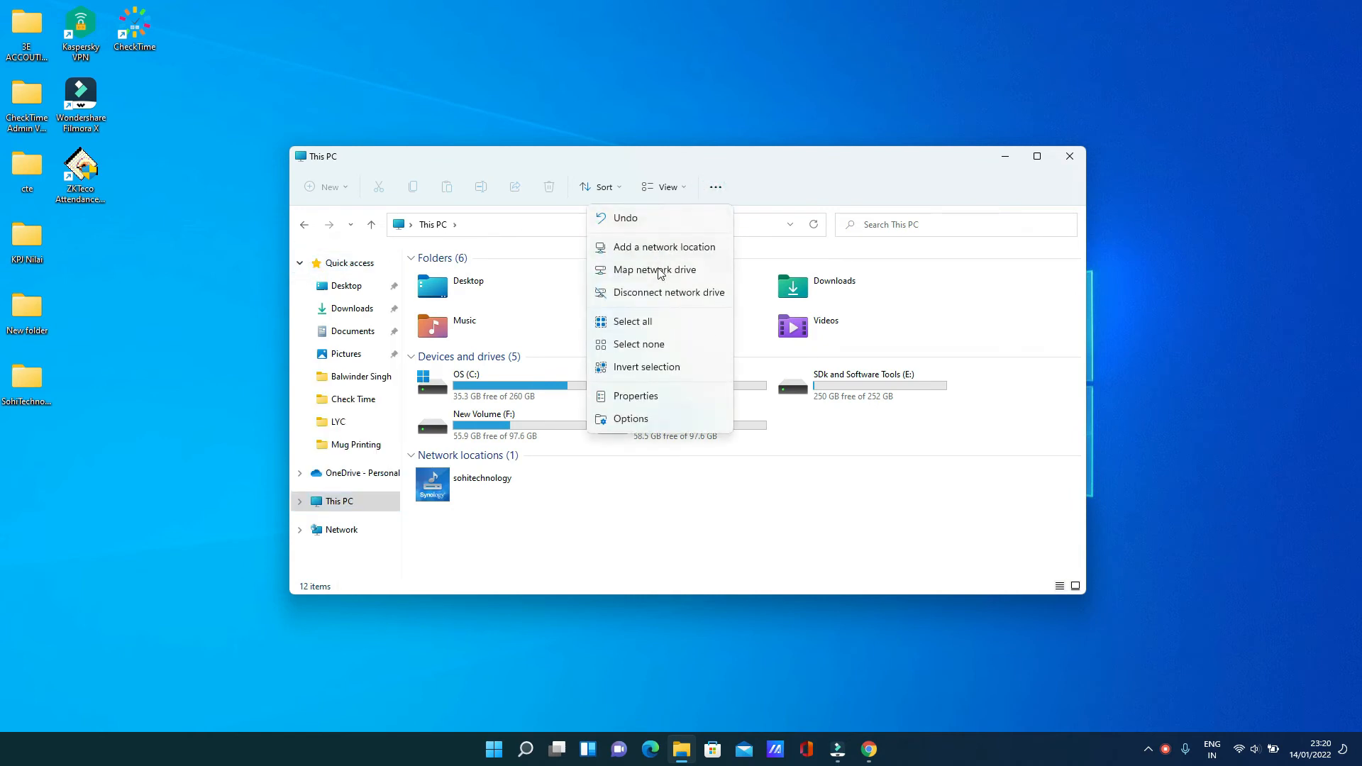
pyautogui.click(661, 272)
pyautogui.click(601, 328)
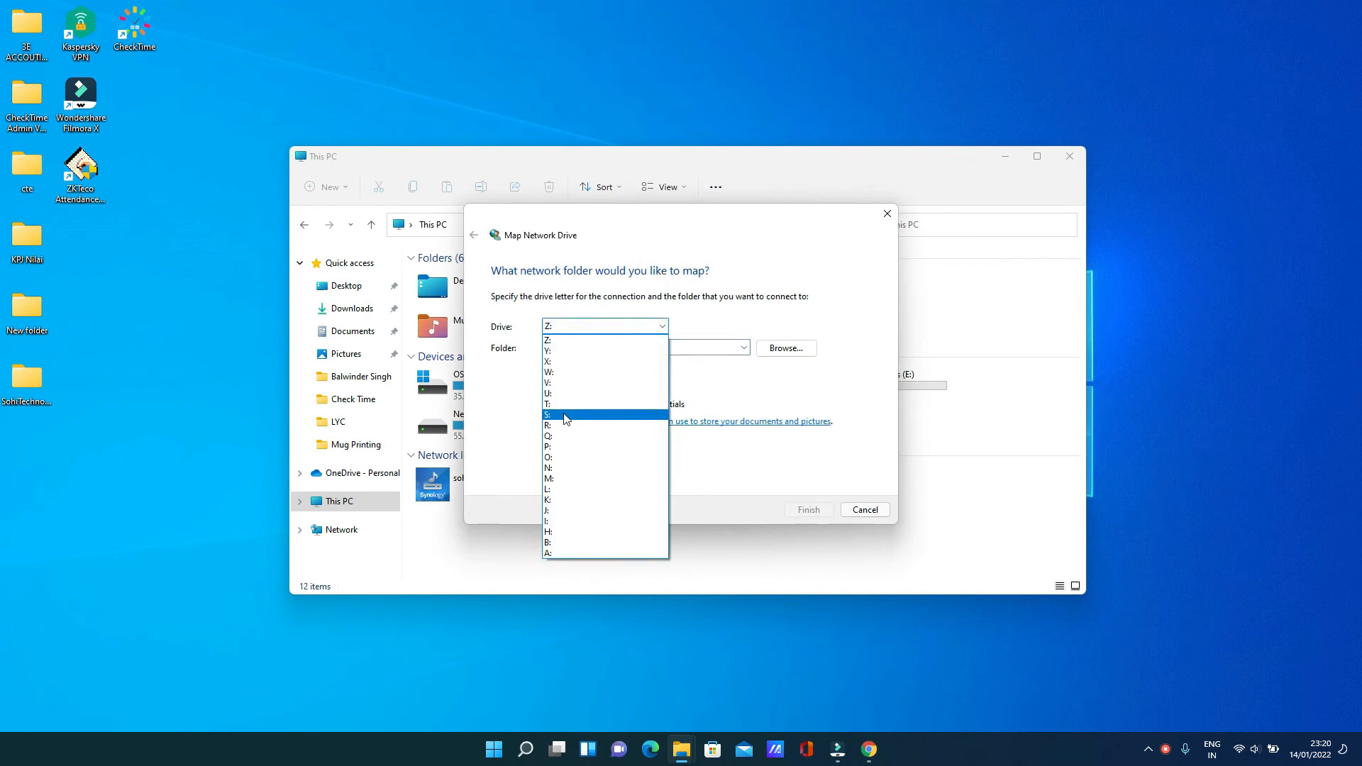
pyautogui.click(564, 416)
pyautogui.rightClick(575, 347)
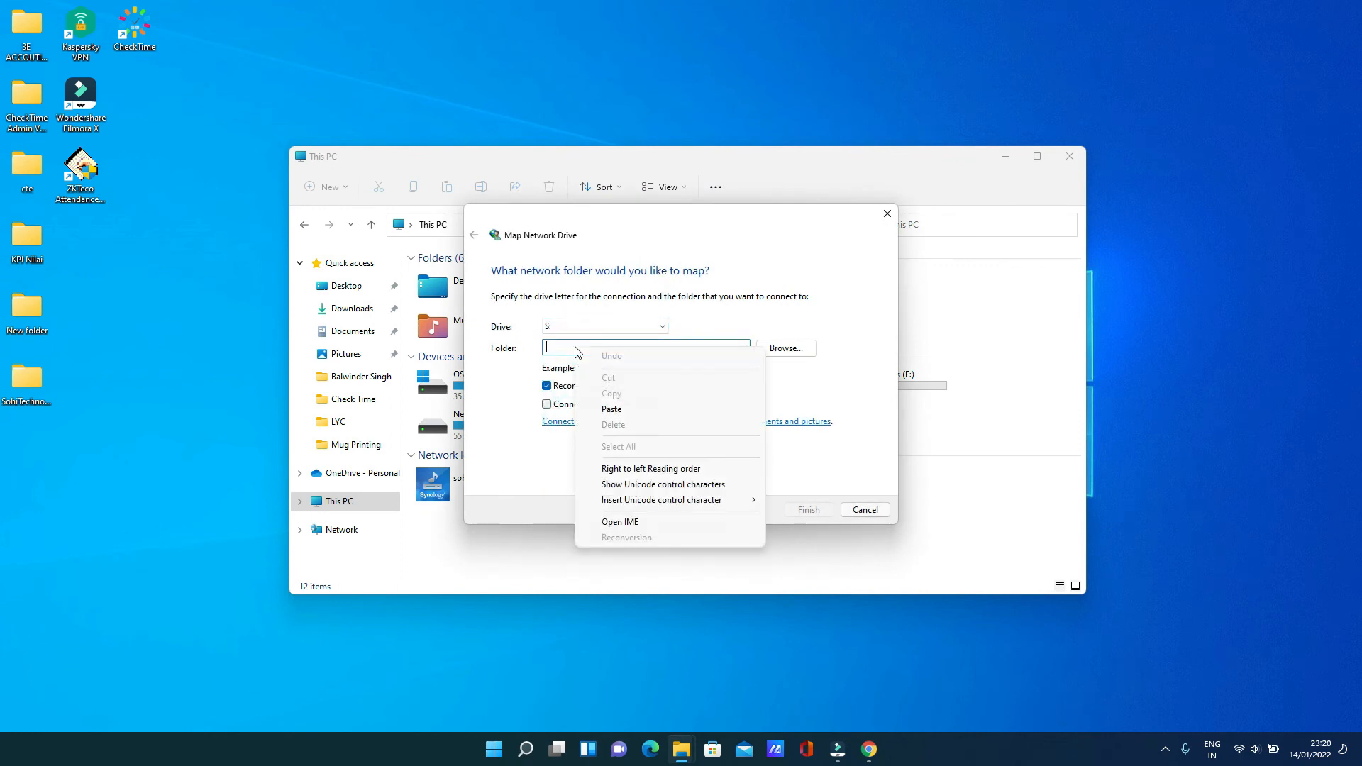
pyautogui.click(609, 409)
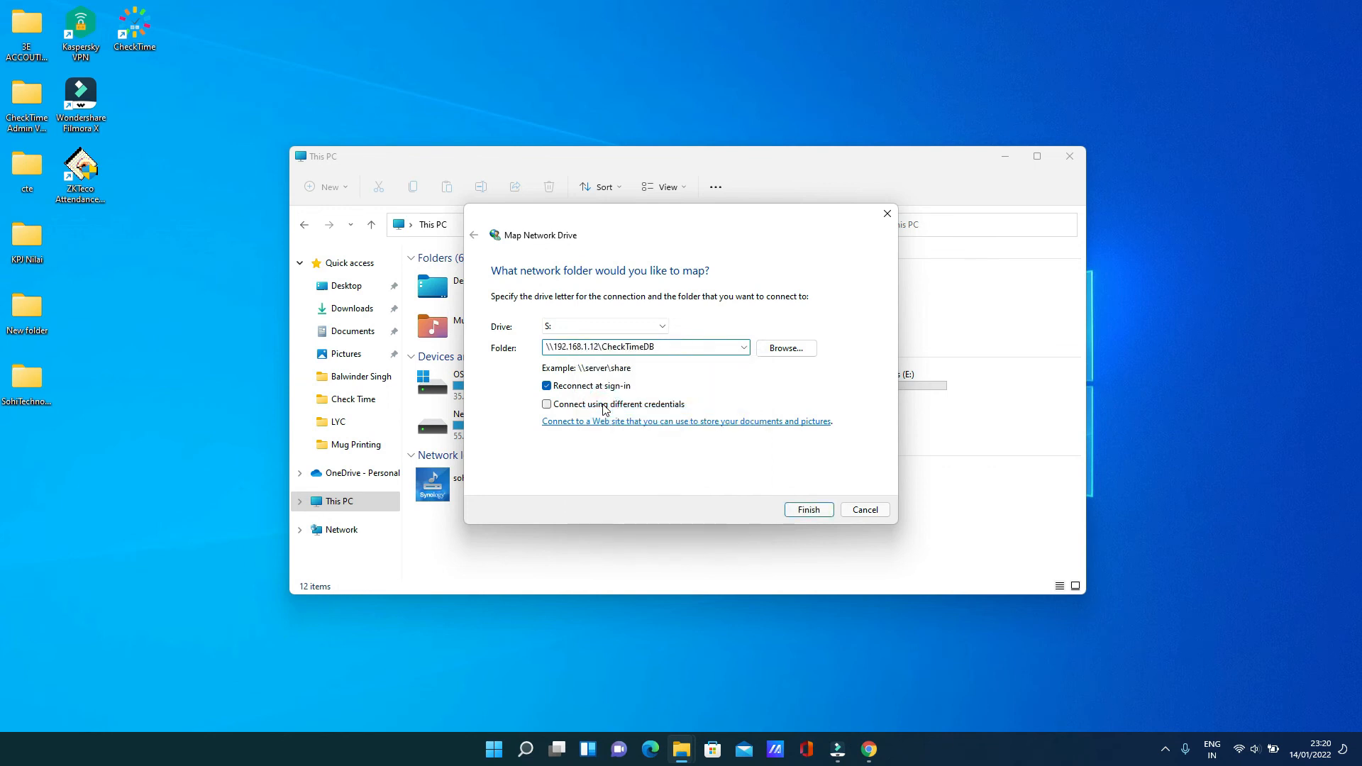
pyautogui.click(810, 511)
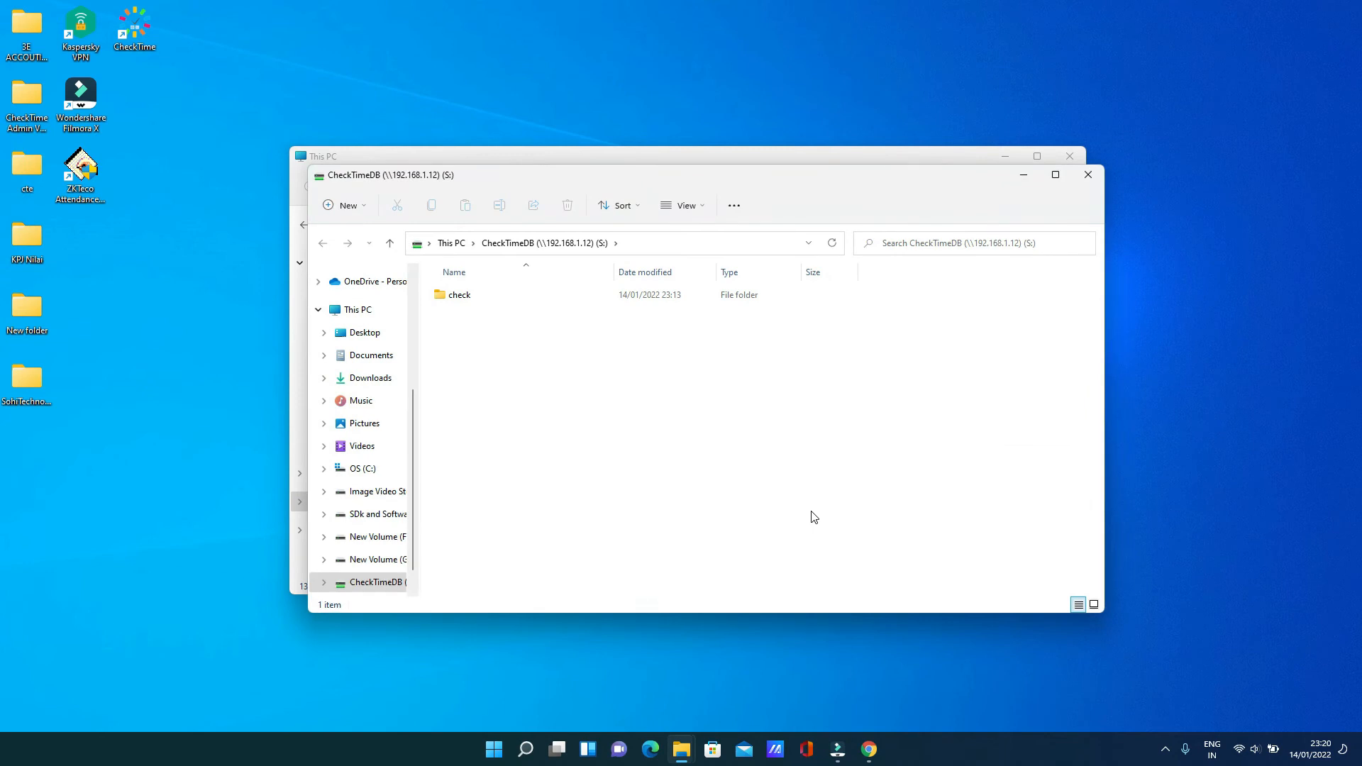
# Close the leftover This PC window and open the check folder on drive S:
pyautogui.click(1070, 156)
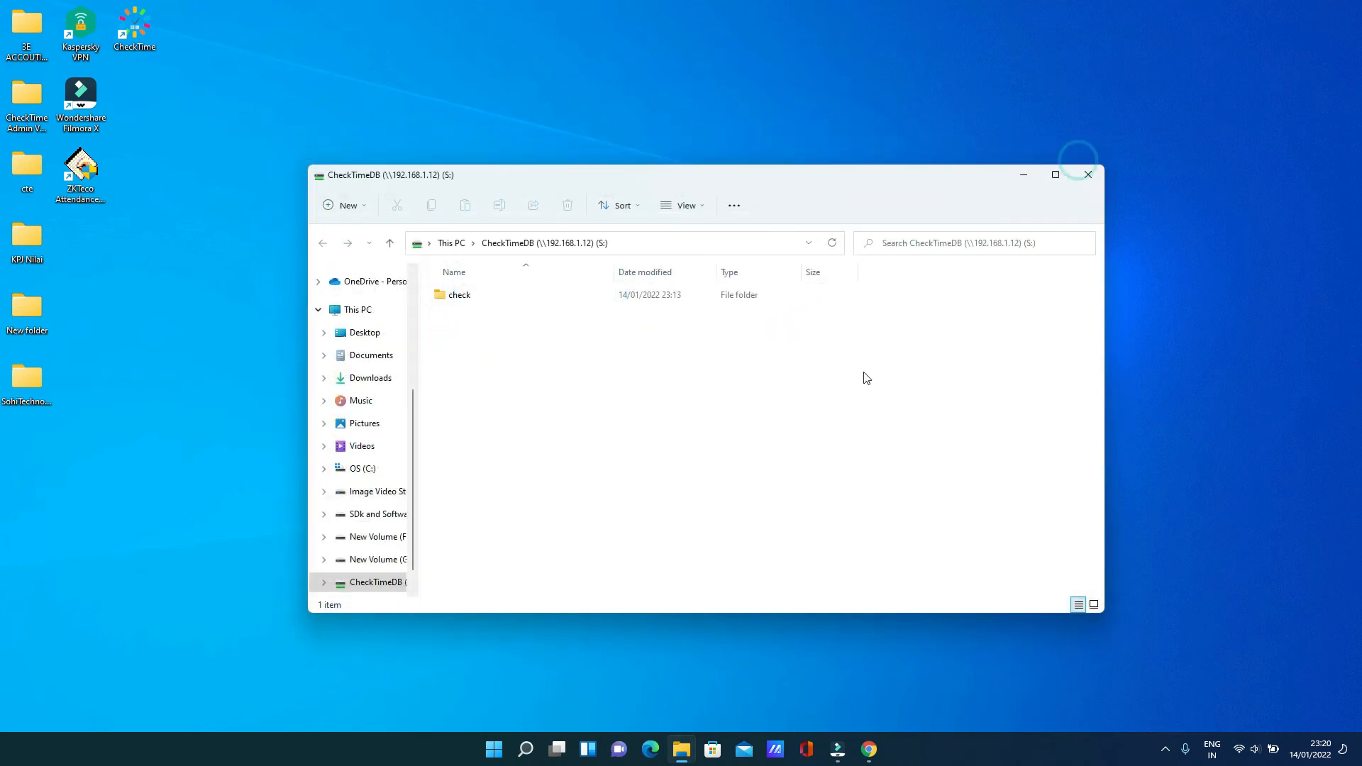
pyautogui.moveTo(584, 174); pyautogui.dragTo(456, 112)
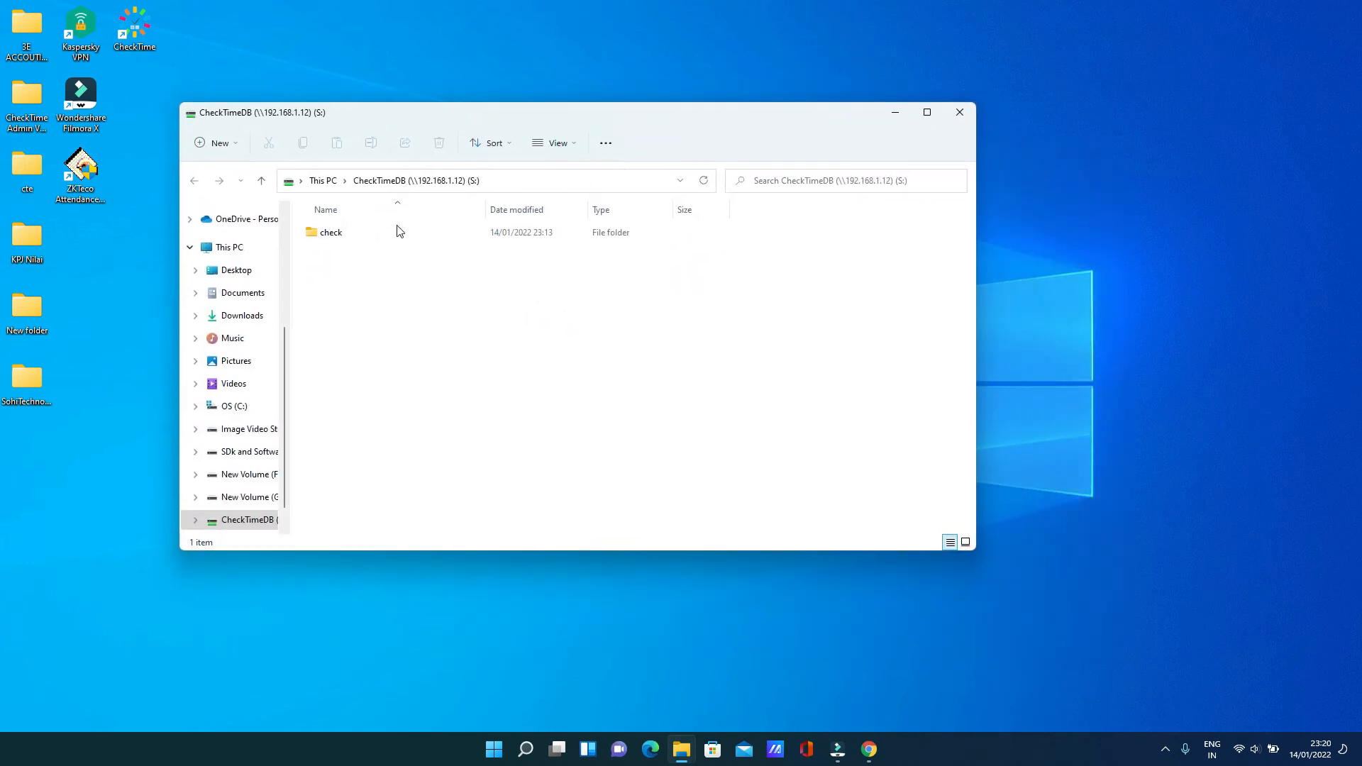
pyautogui.click(541, 179)
pyautogui.click(431, 298)
pyautogui.doubleClick(319, 232)
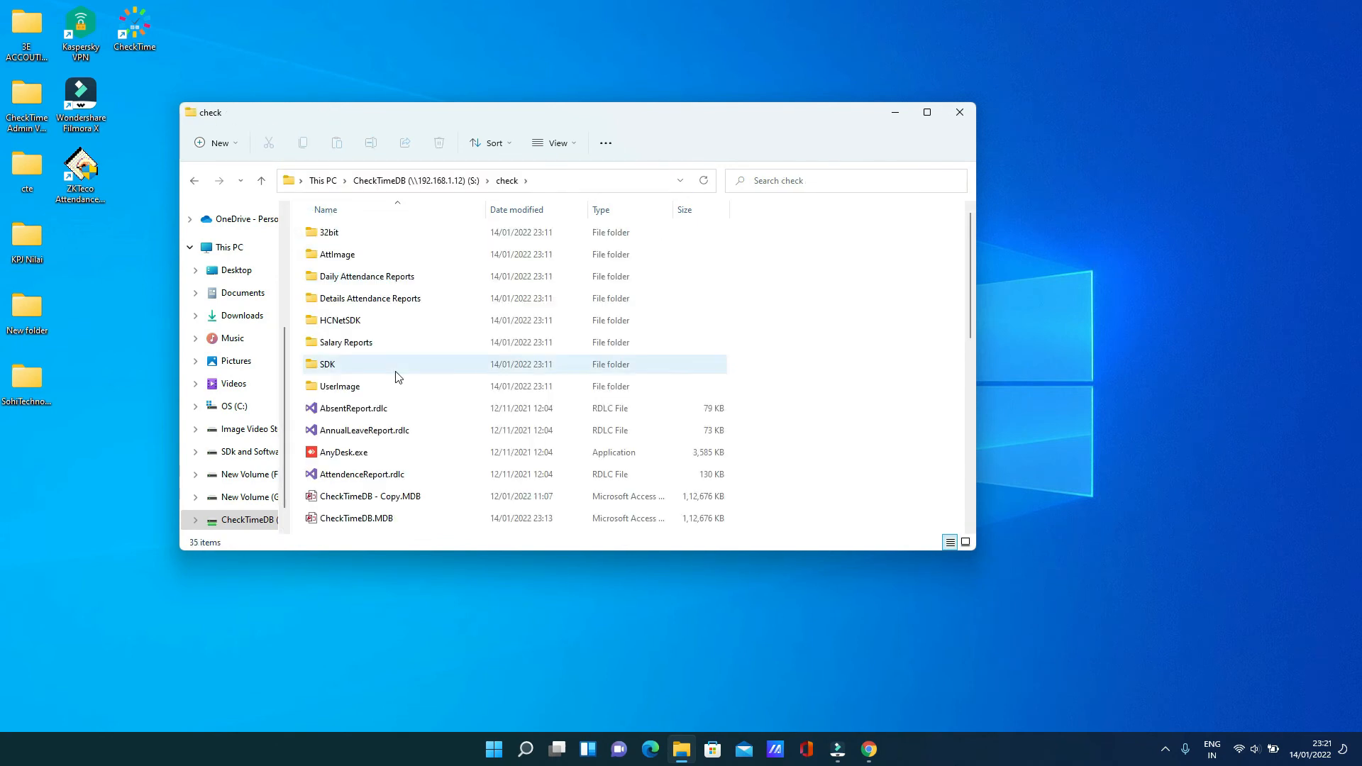
# Close Explorer, launch CheckTime and choose to select a different database location
pyautogui.click(961, 113)
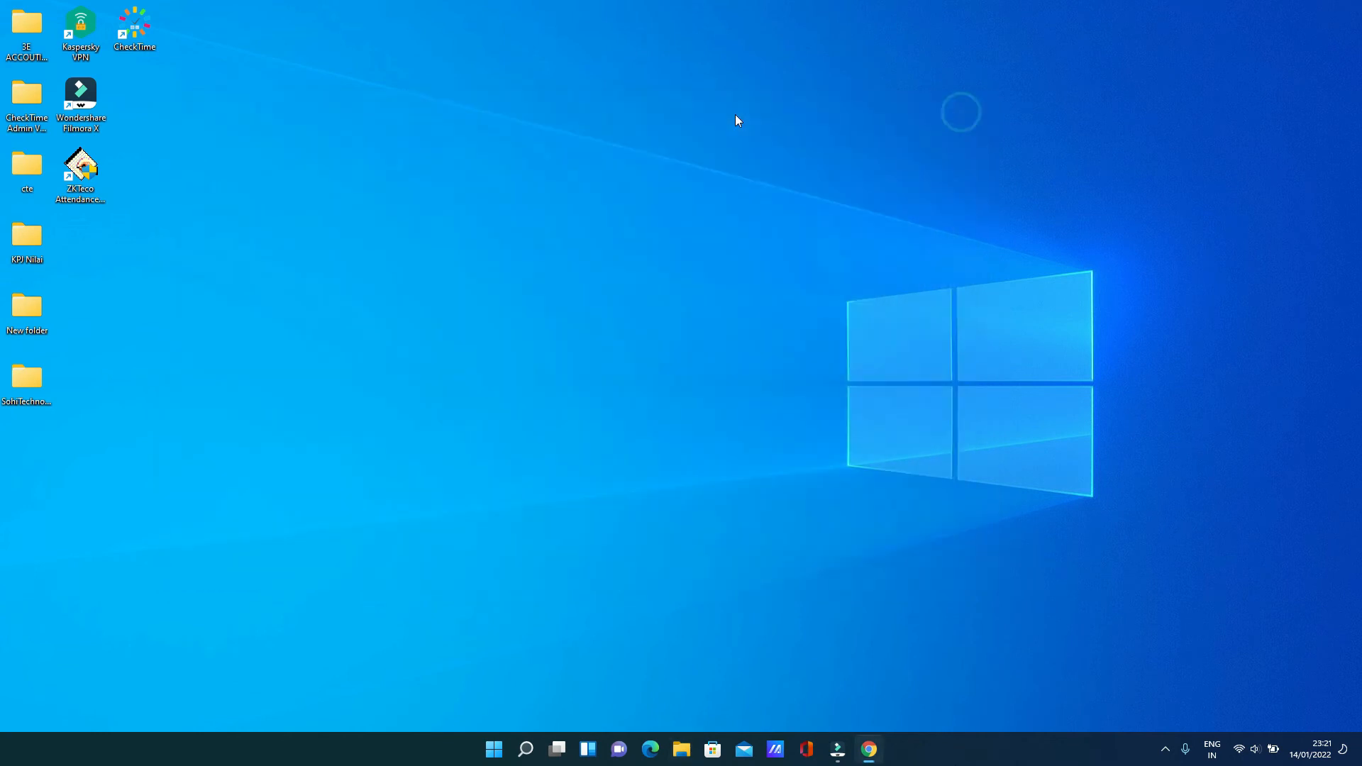
pyautogui.doubleClick(124, 32)
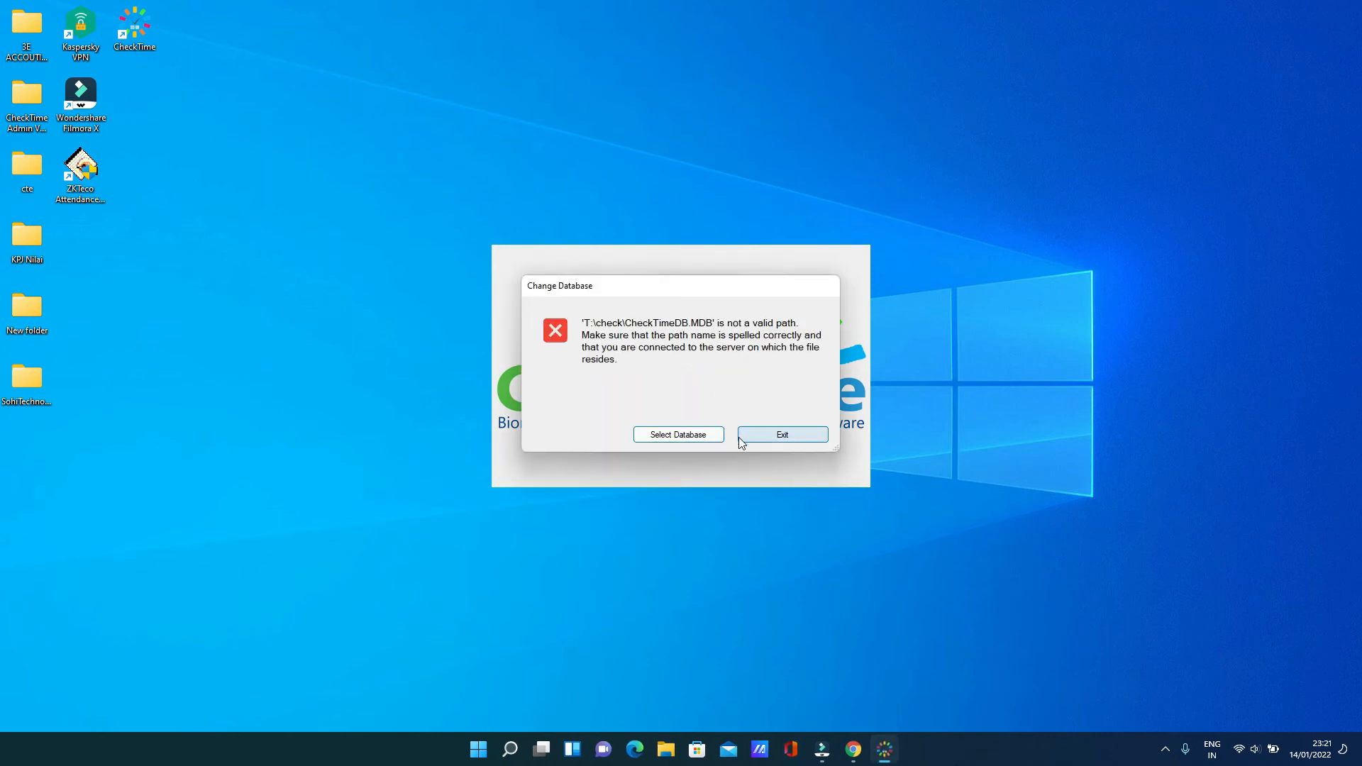
pyautogui.click(706, 442)
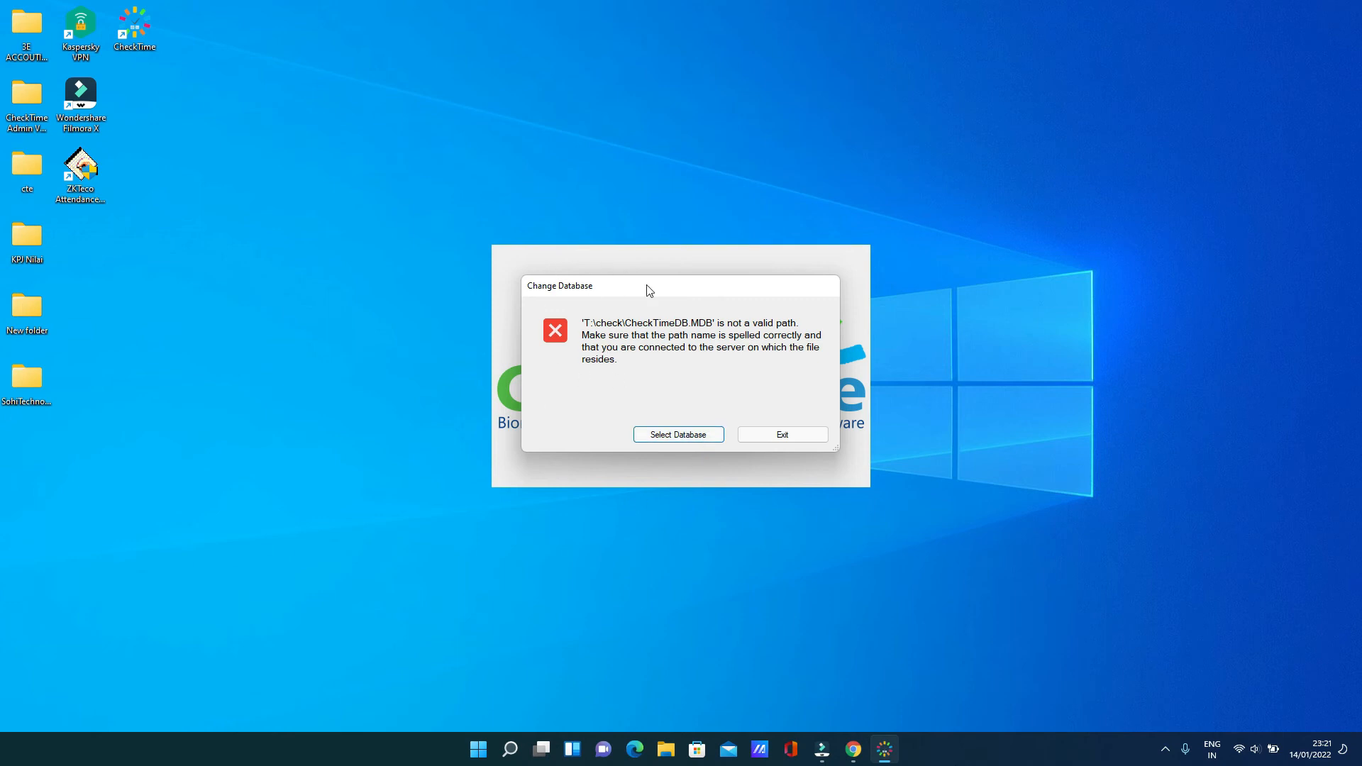
pyautogui.click(672, 438)
# Browse to S:\check\CheckTimeDB.MDB and pick it as the database file
pyautogui.click(769, 355)
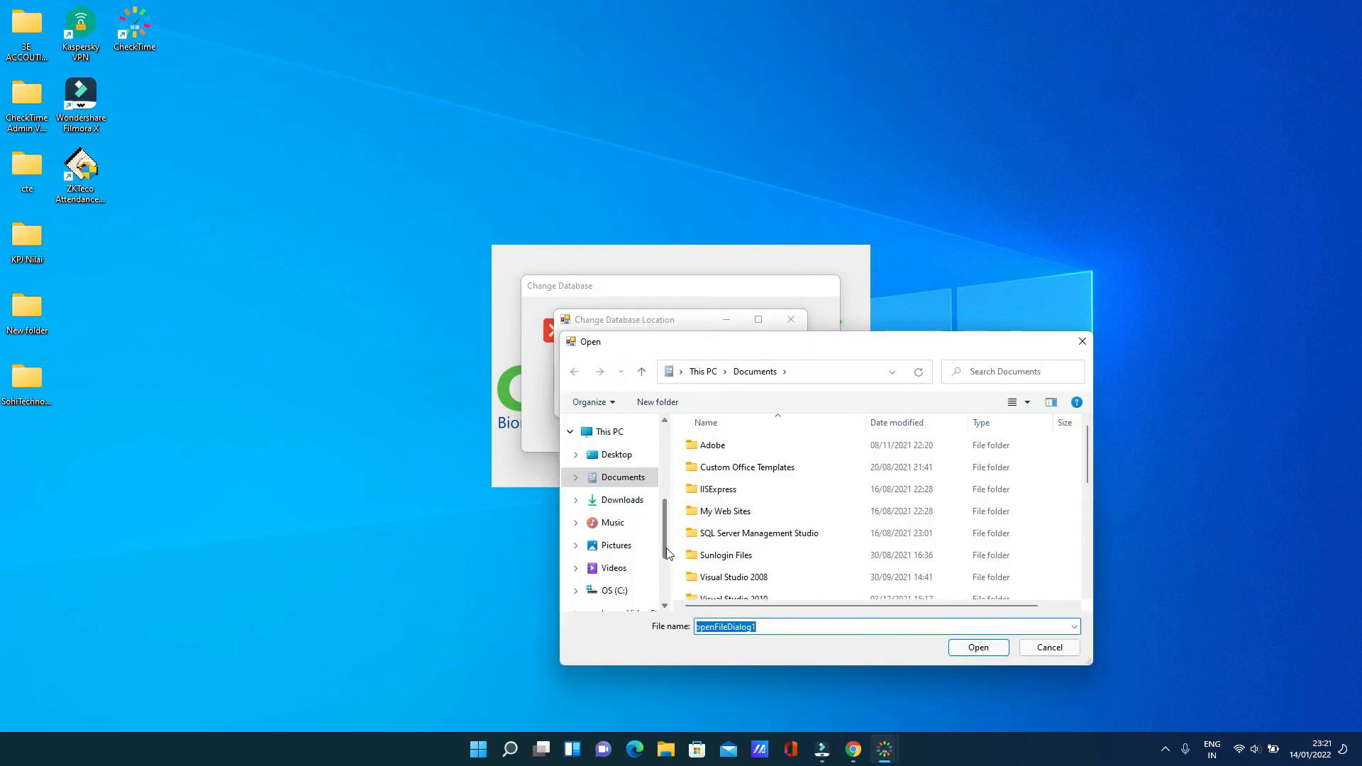
pyautogui.scroll(-3, 662, 534)
pyautogui.click(624, 563)
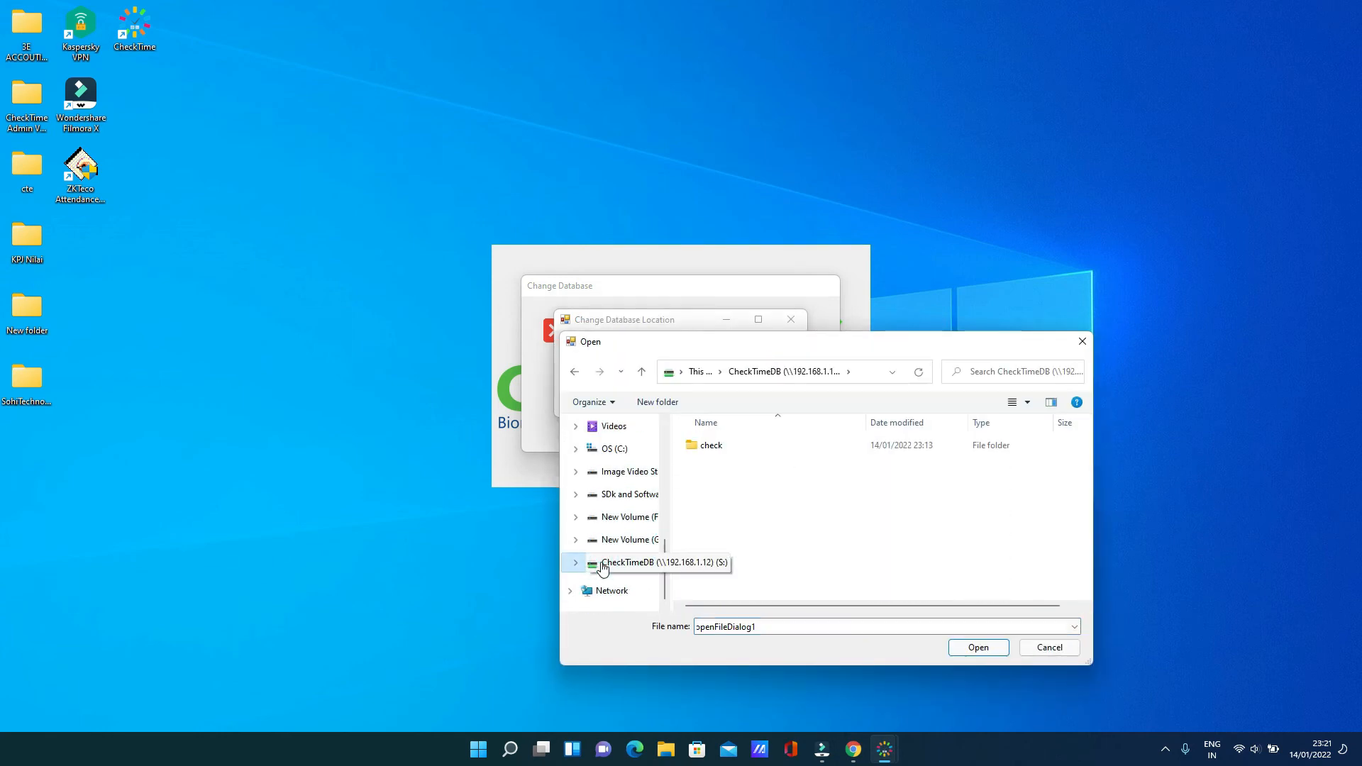
pyautogui.click(718, 446)
pyautogui.doubleClick(718, 446)
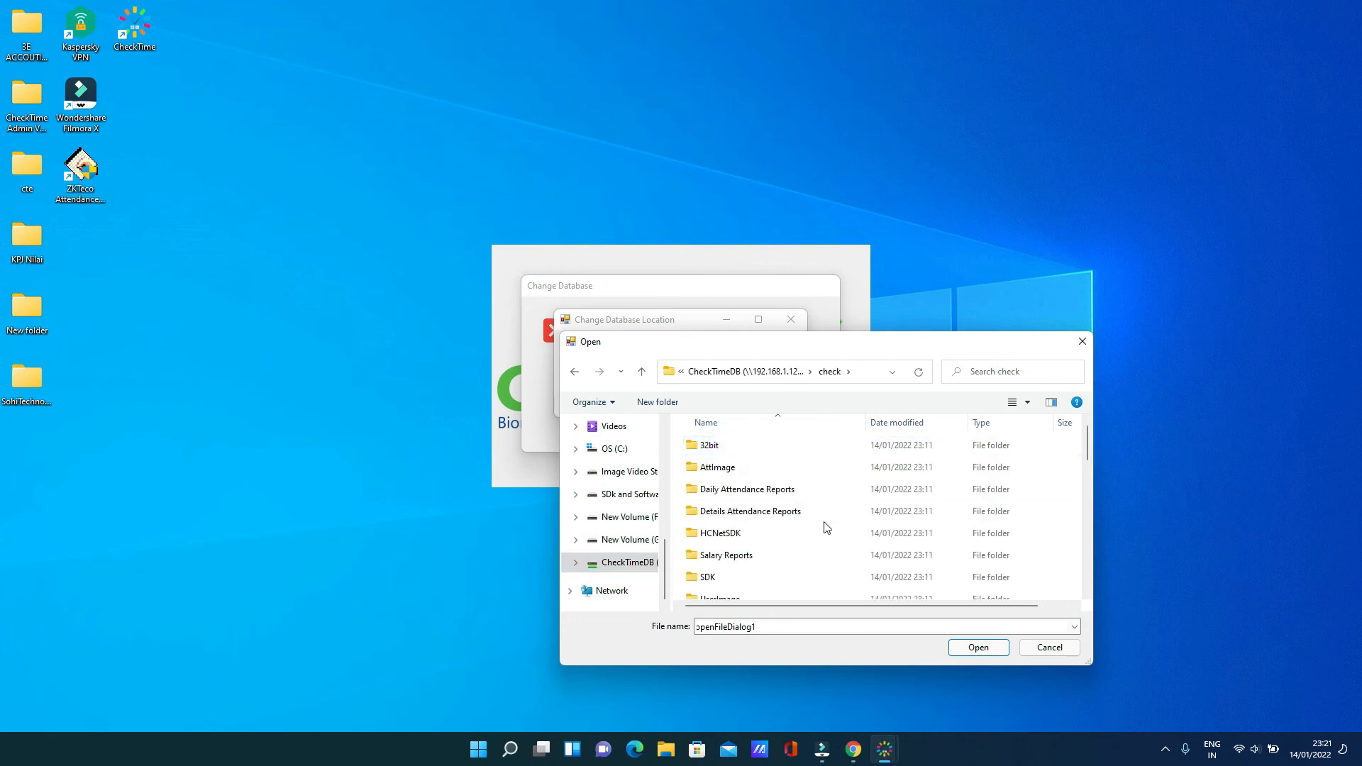
pyautogui.scroll(-3, 826, 527)
pyautogui.click(772, 480)
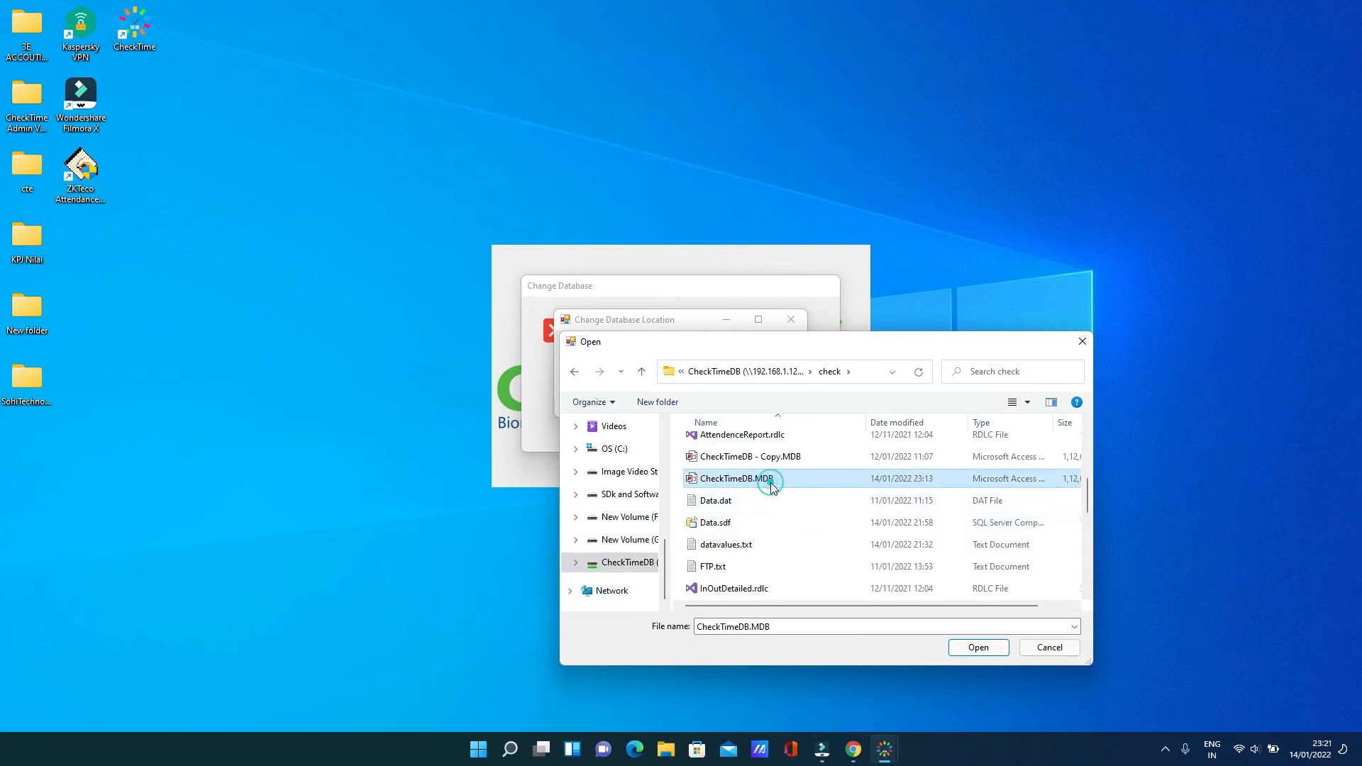
pyautogui.click(978, 648)
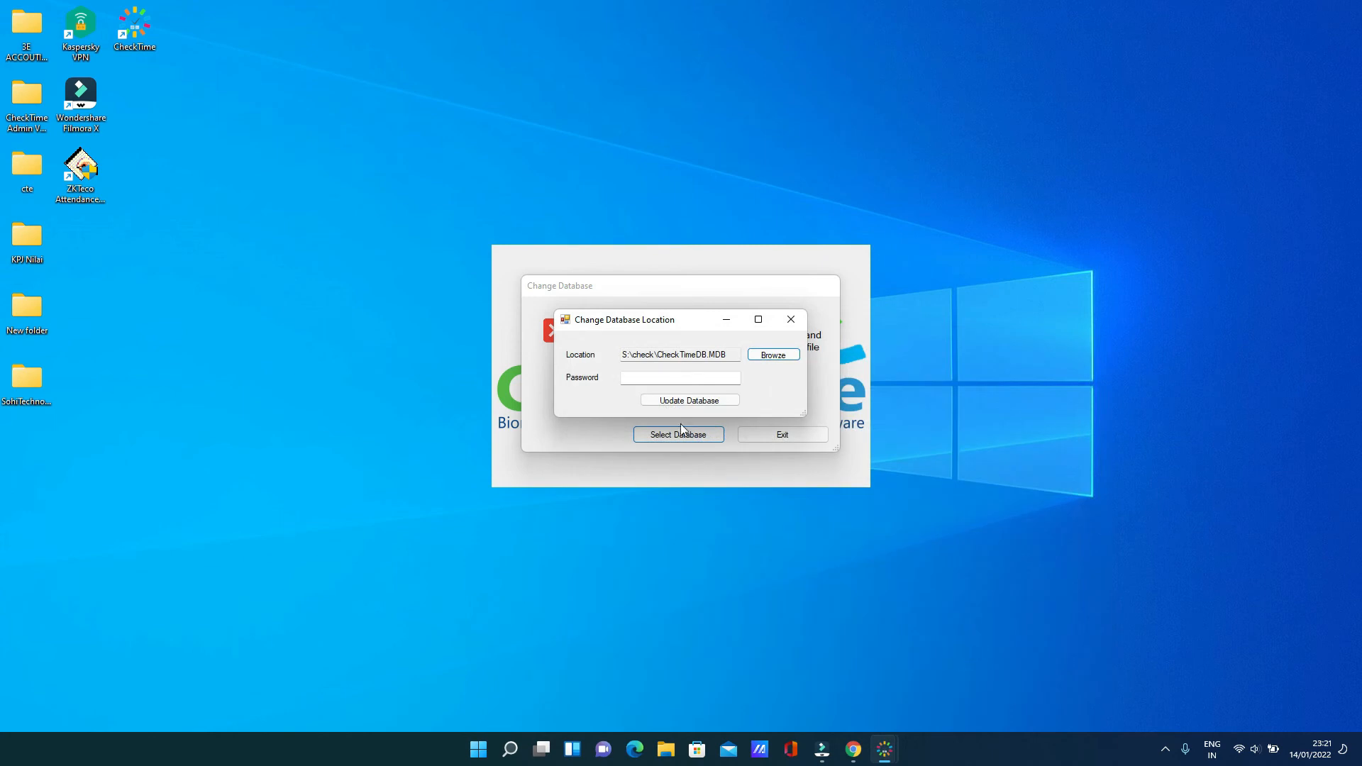
# Enter the database password, apply the new location and accept the restart message
pyautogui.click(663, 378)
pyautogui.click(705, 401)
pyautogui.click(737, 416)
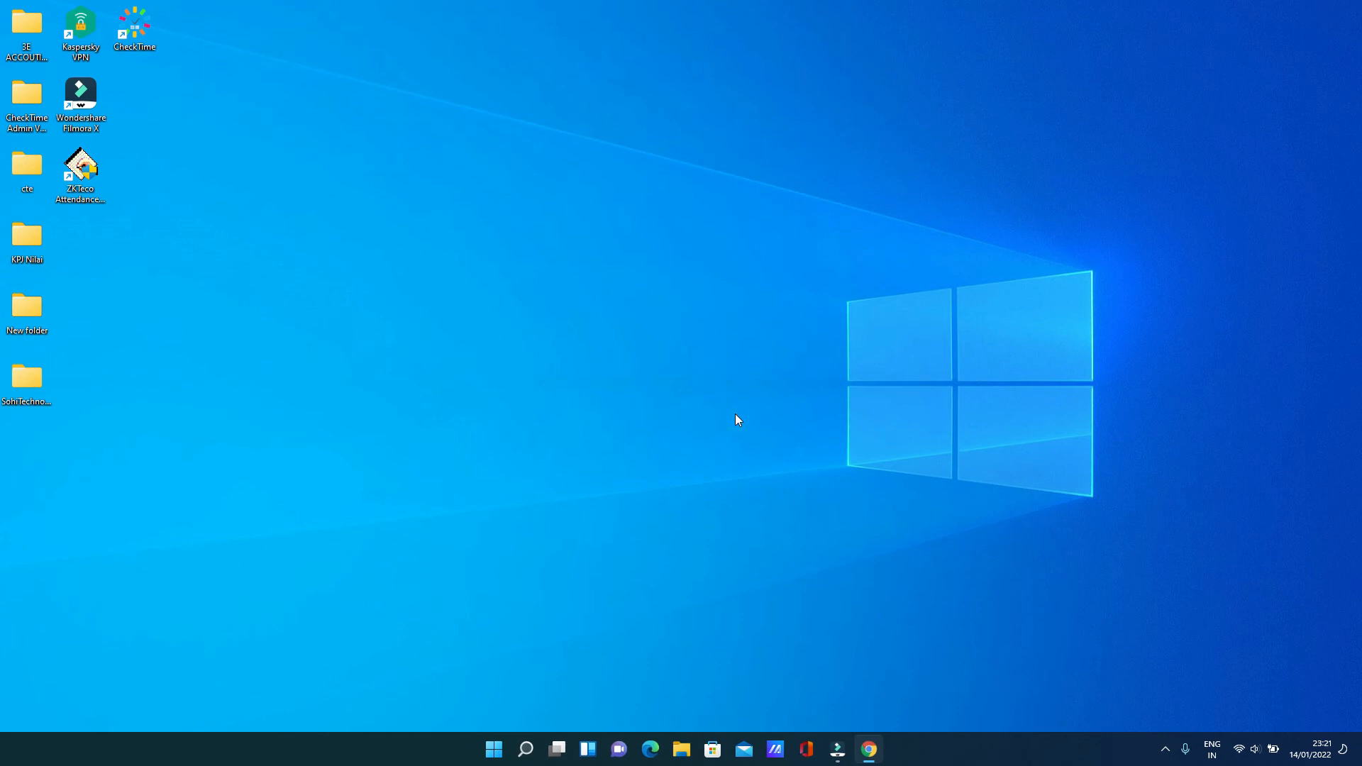
# Relaunch CheckTime and log in as admin with the account password
pyautogui.doubleClick(131, 27)
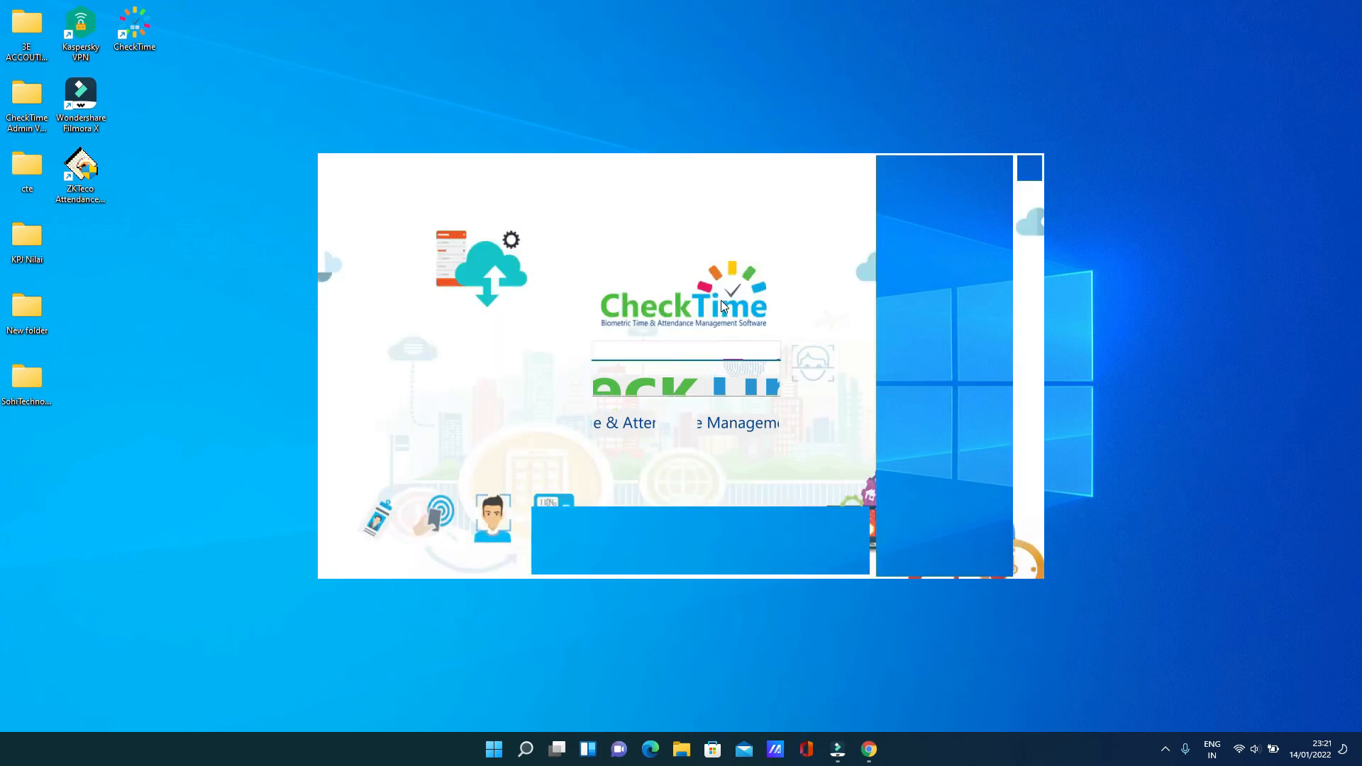
pyautogui.write('admin')
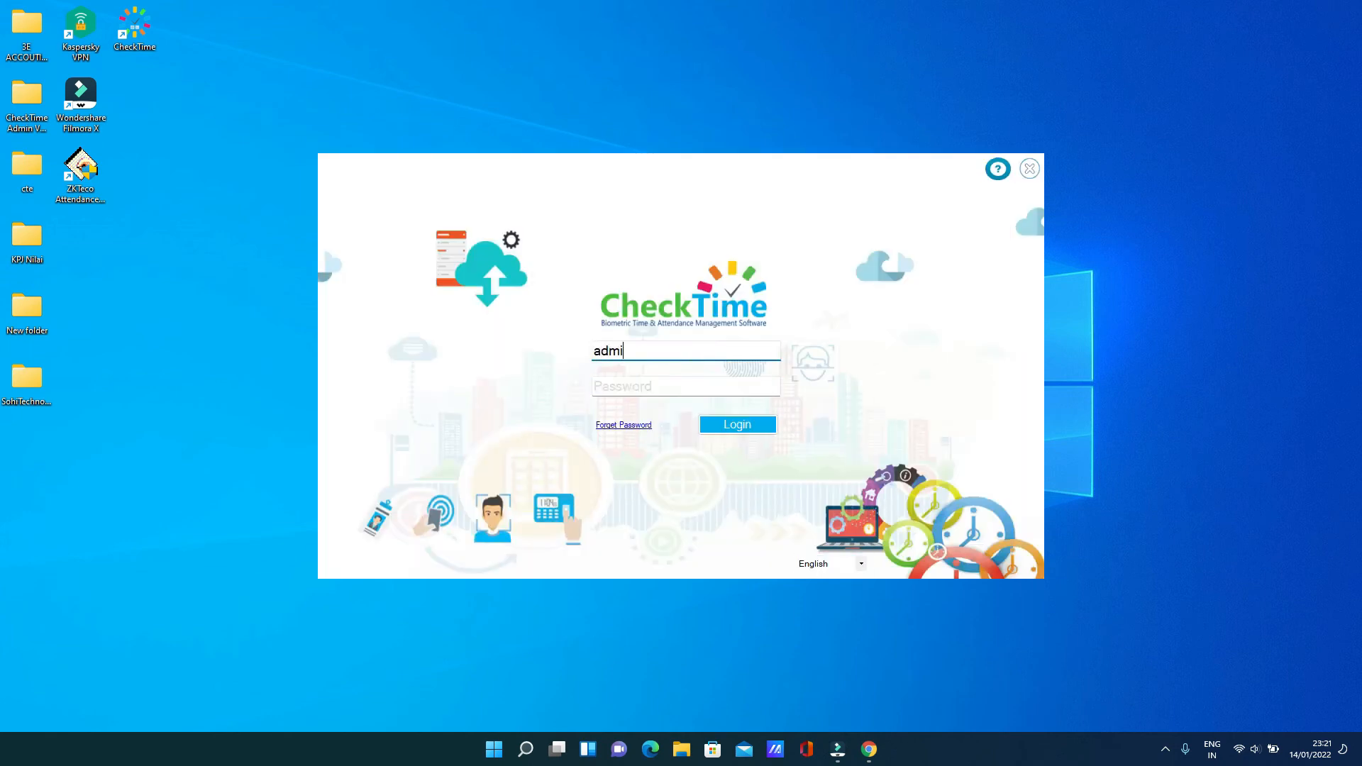
pyautogui.press('Tab')
pyautogui.write('*****')
pyautogui.press('Return')
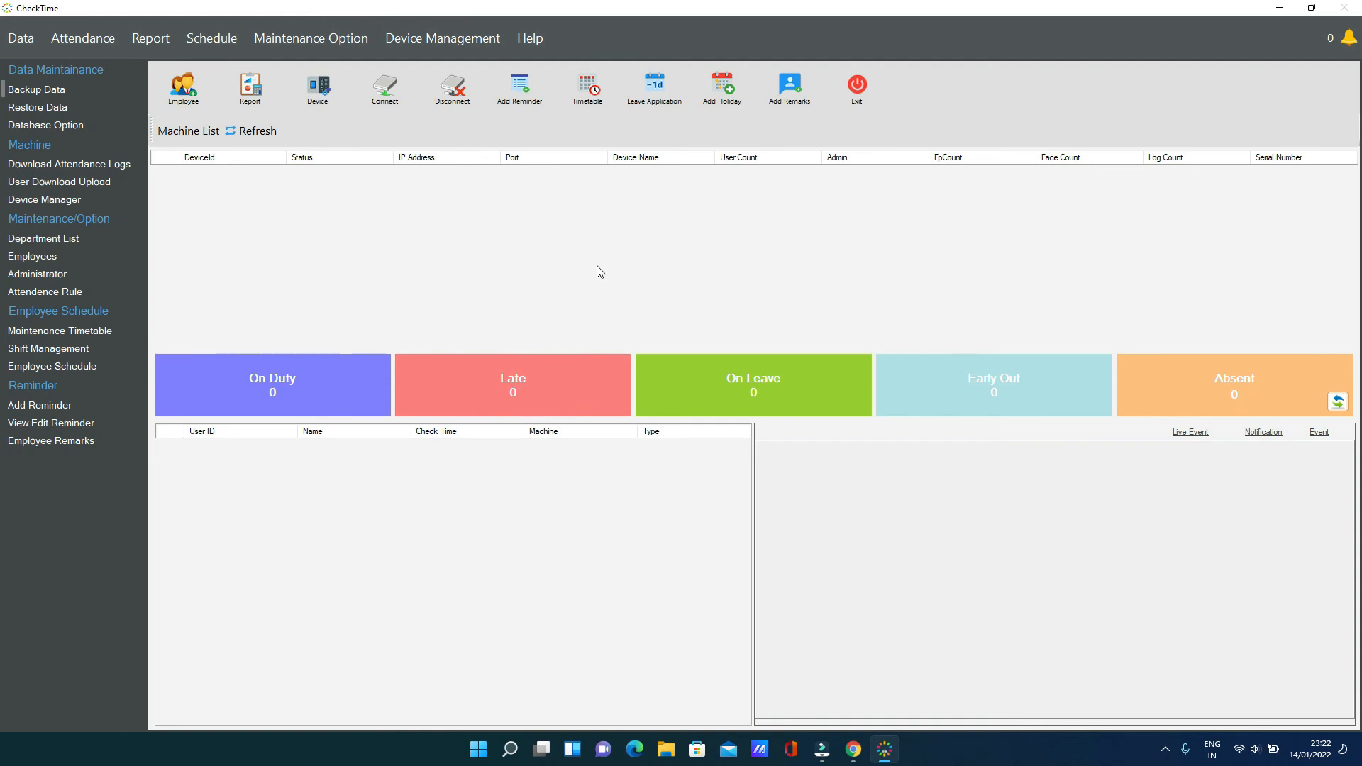
# From the administrator list, add a new account named Demo with its e-mail and contact number
pyautogui.click(40, 276)
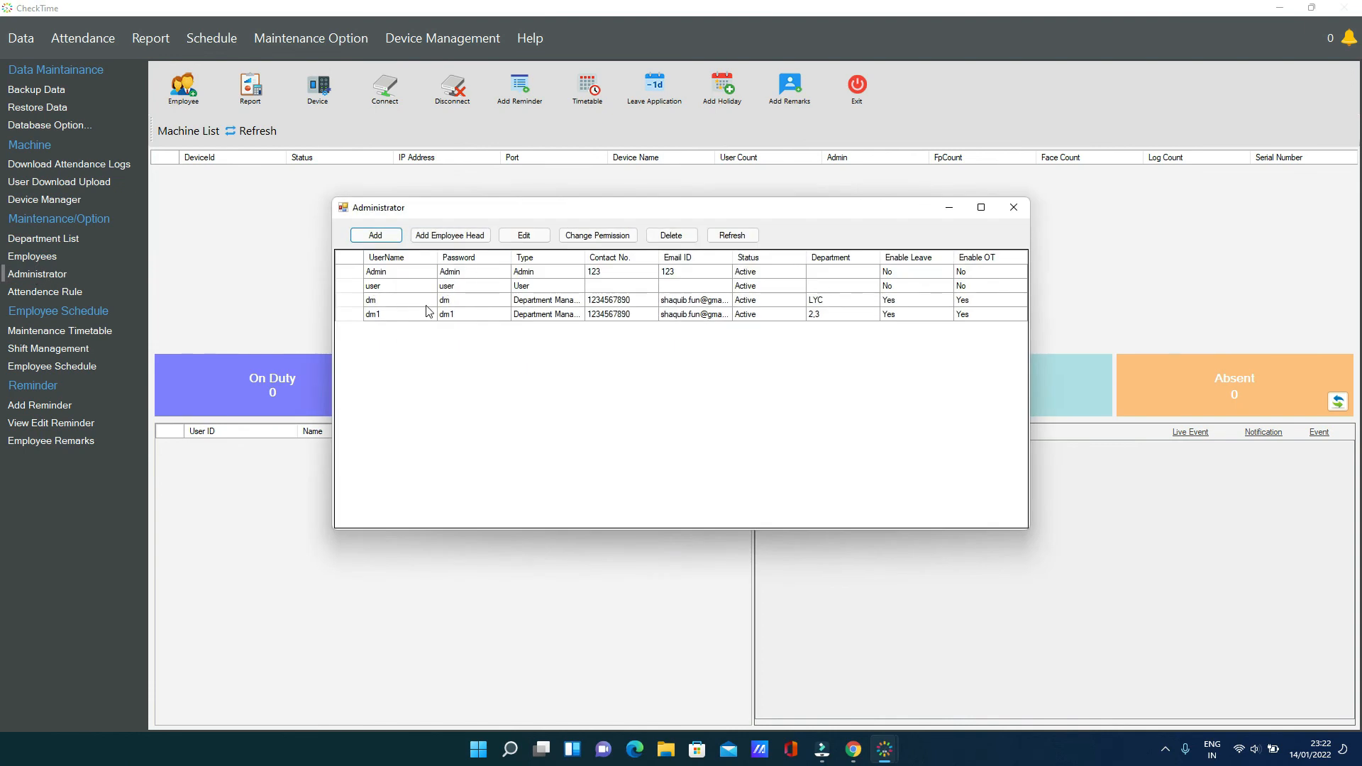
pyautogui.click(342, 300)
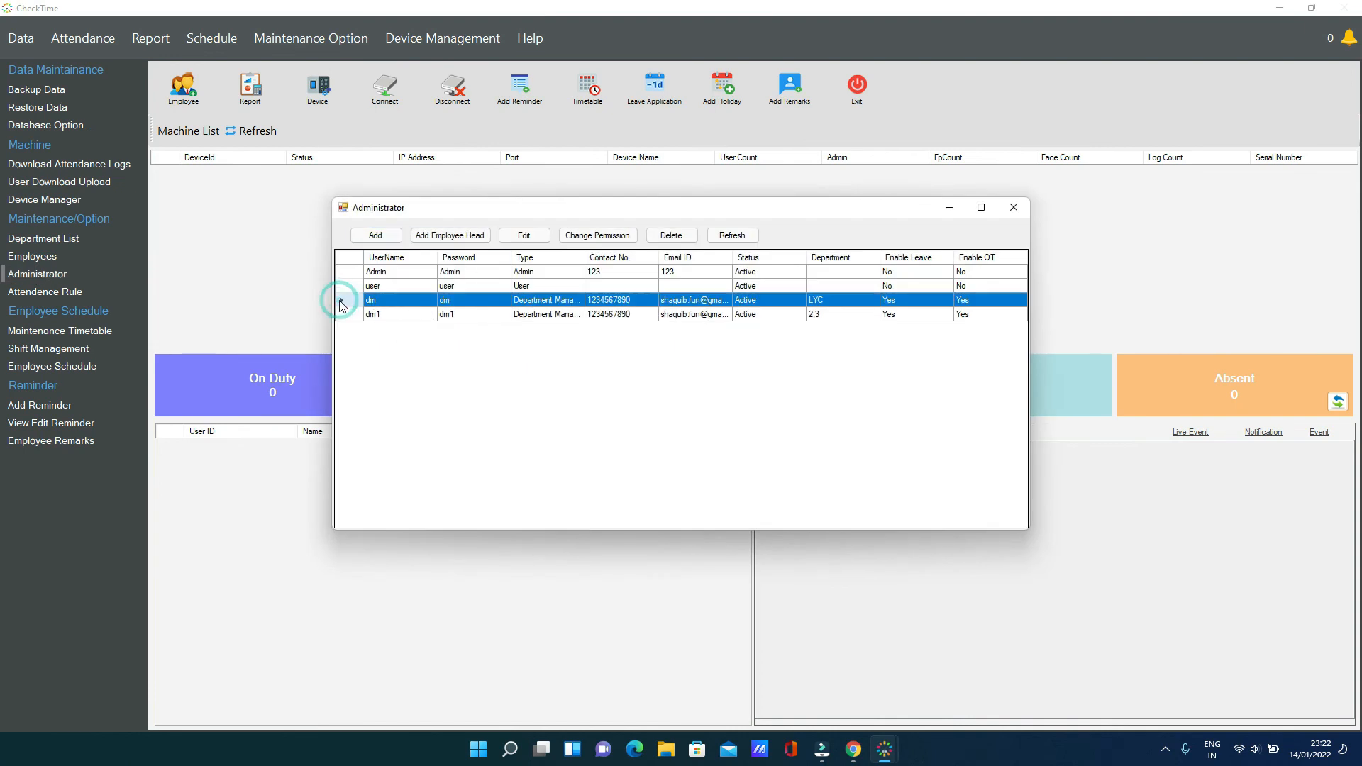
pyautogui.click(391, 235)
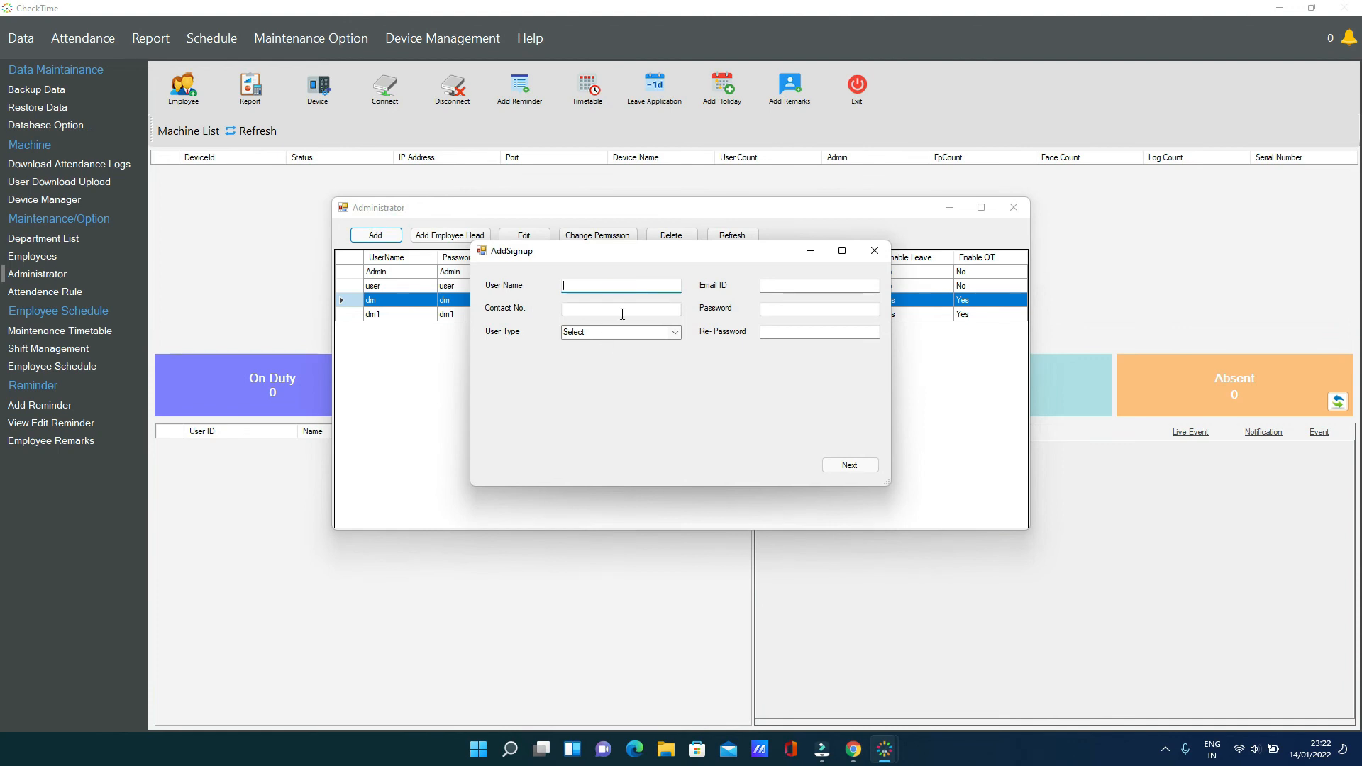
pyautogui.write('Demo')
pyautogui.press('Tab')
pyautogui.write('Demo@email.com')
pyautogui.press('Tab')
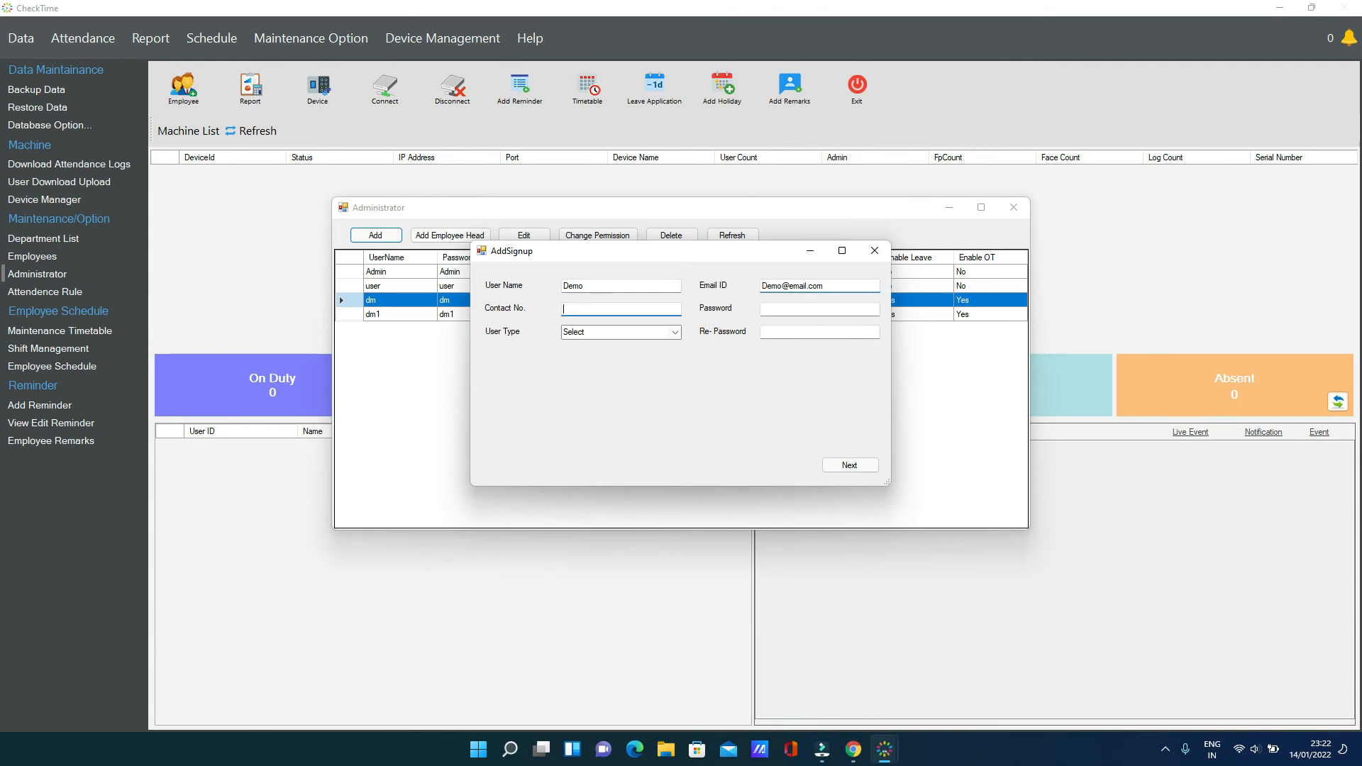
pyautogui.write('02135665')
pyautogui.press('Tab')
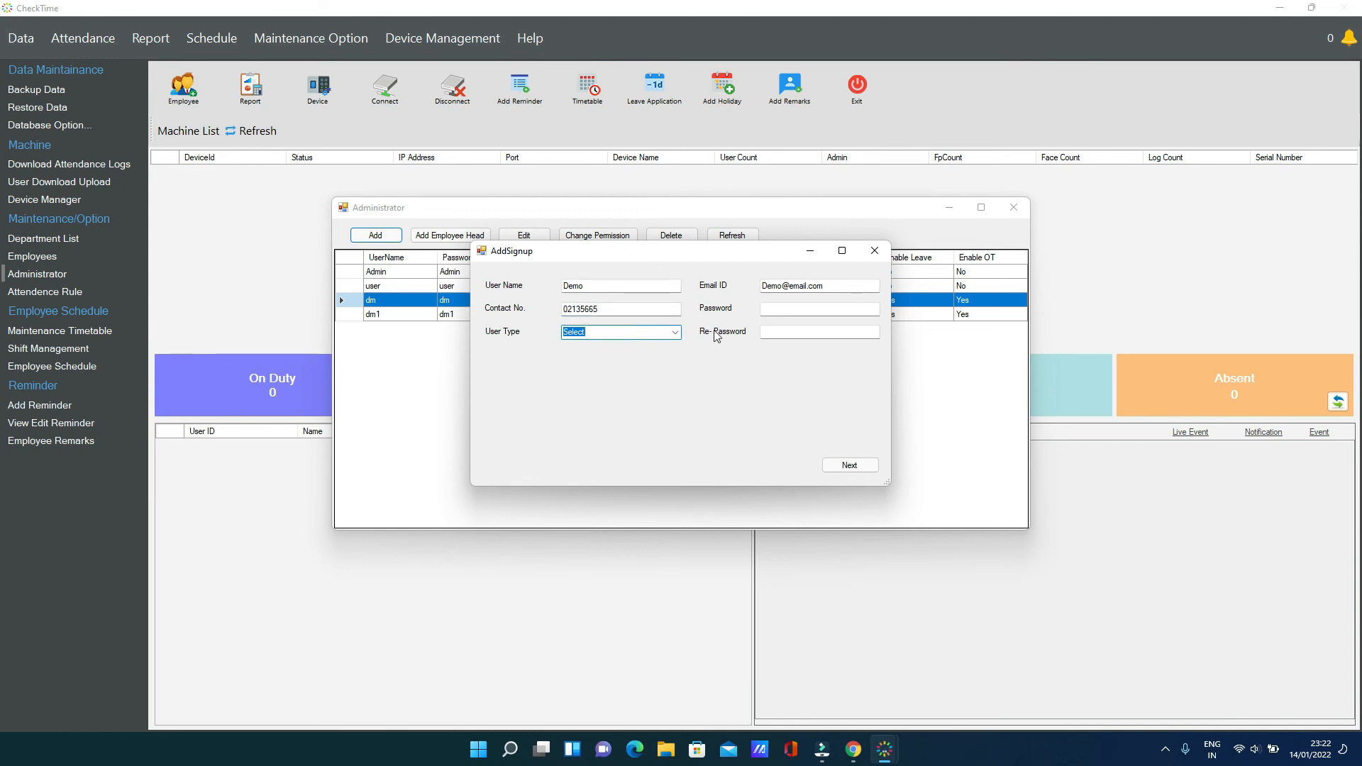
# Set Demo's user type to User, enter and confirm its password, and continue to permissions
pyautogui.click(676, 332)
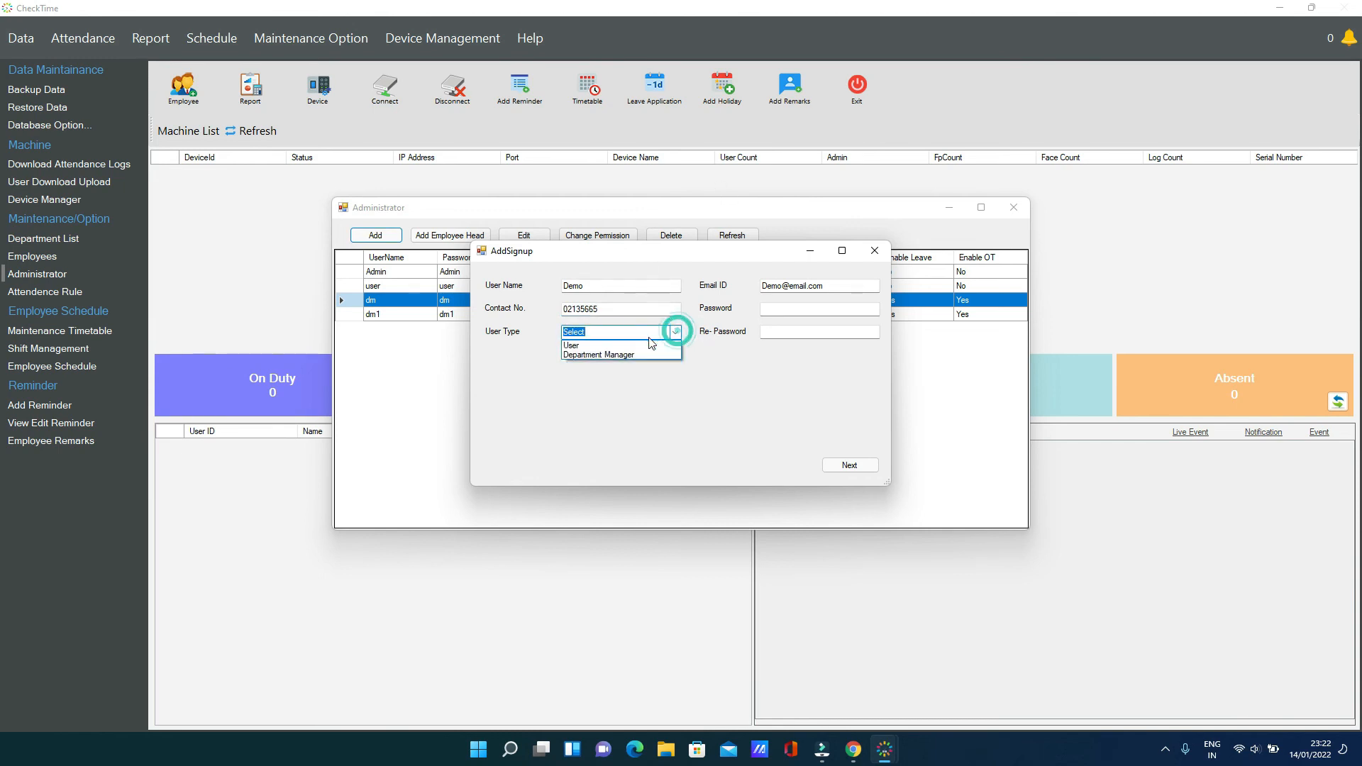
pyautogui.click(606, 354)
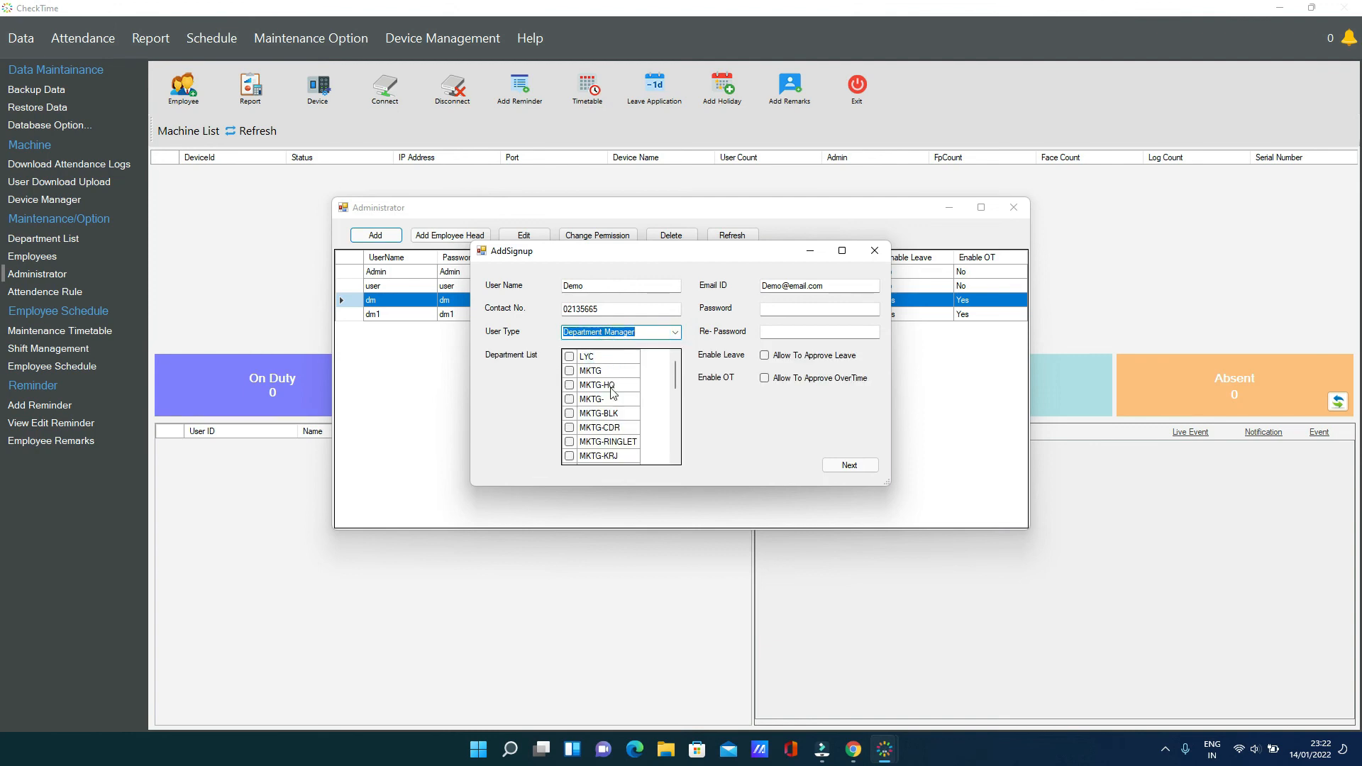
pyautogui.click(572, 399)
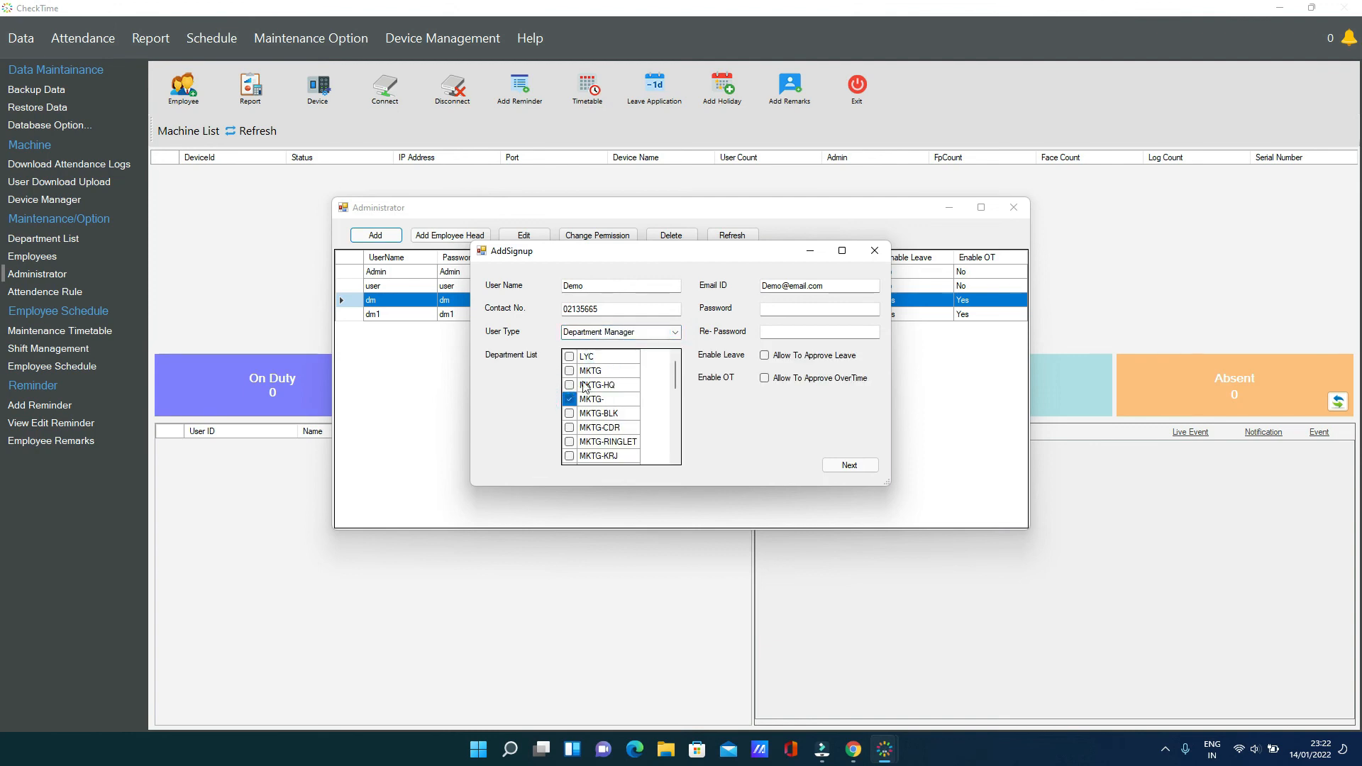
pyautogui.click(678, 331)
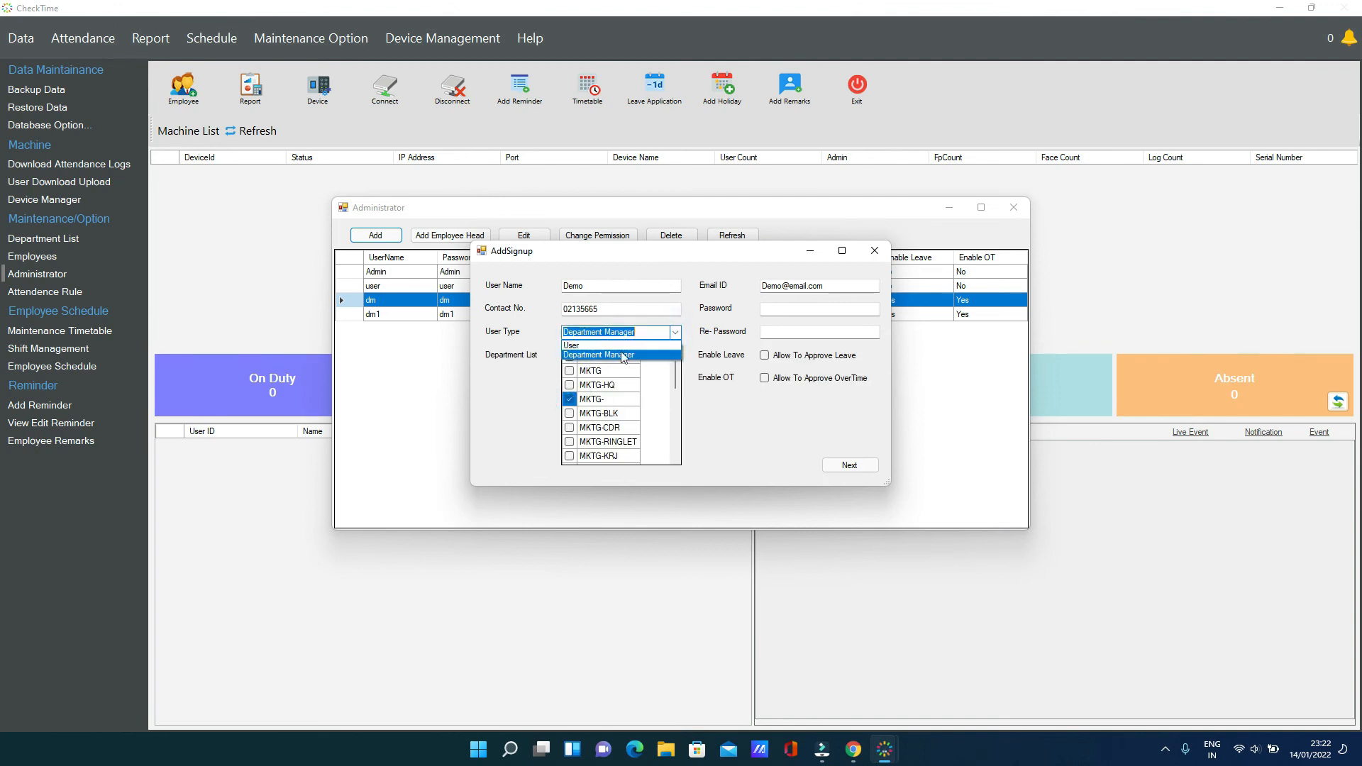
pyautogui.click(618, 346)
pyautogui.click(776, 312)
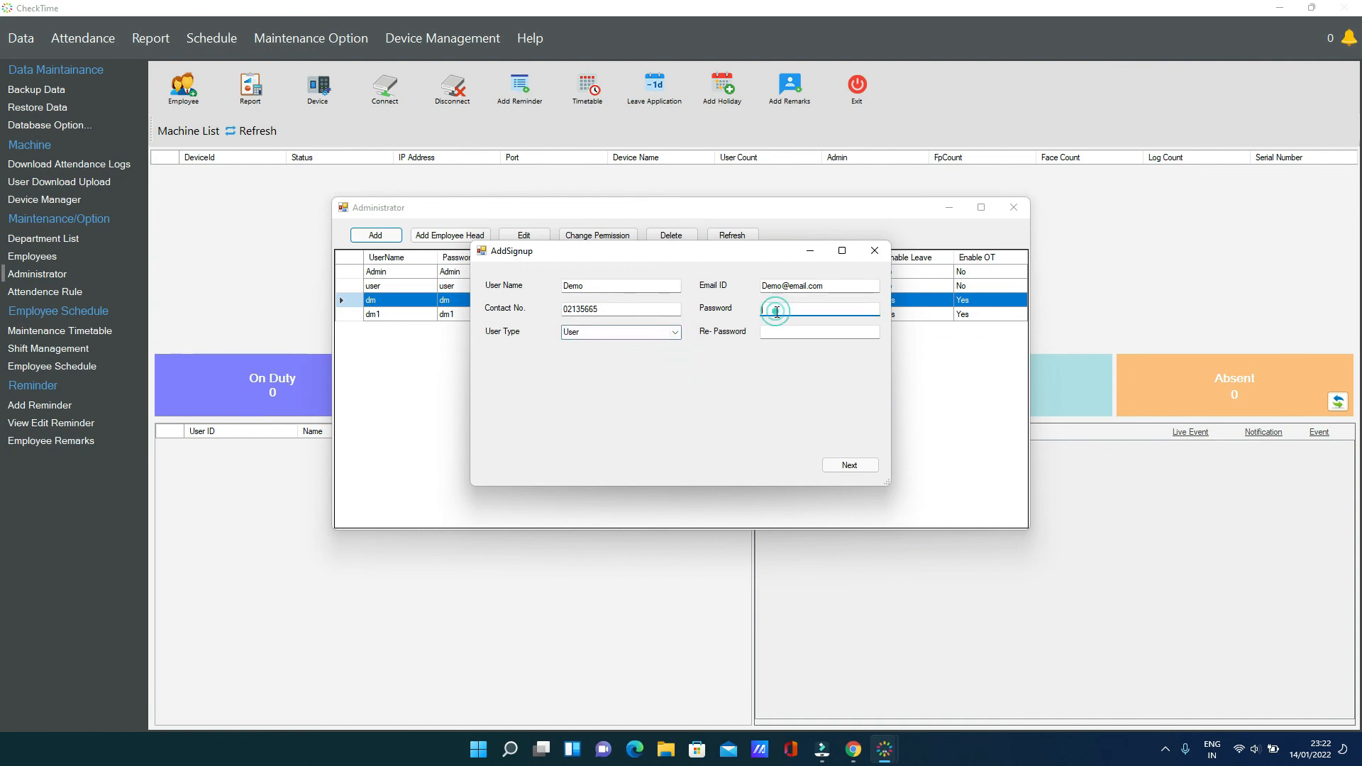
pyautogui.press('Tab')
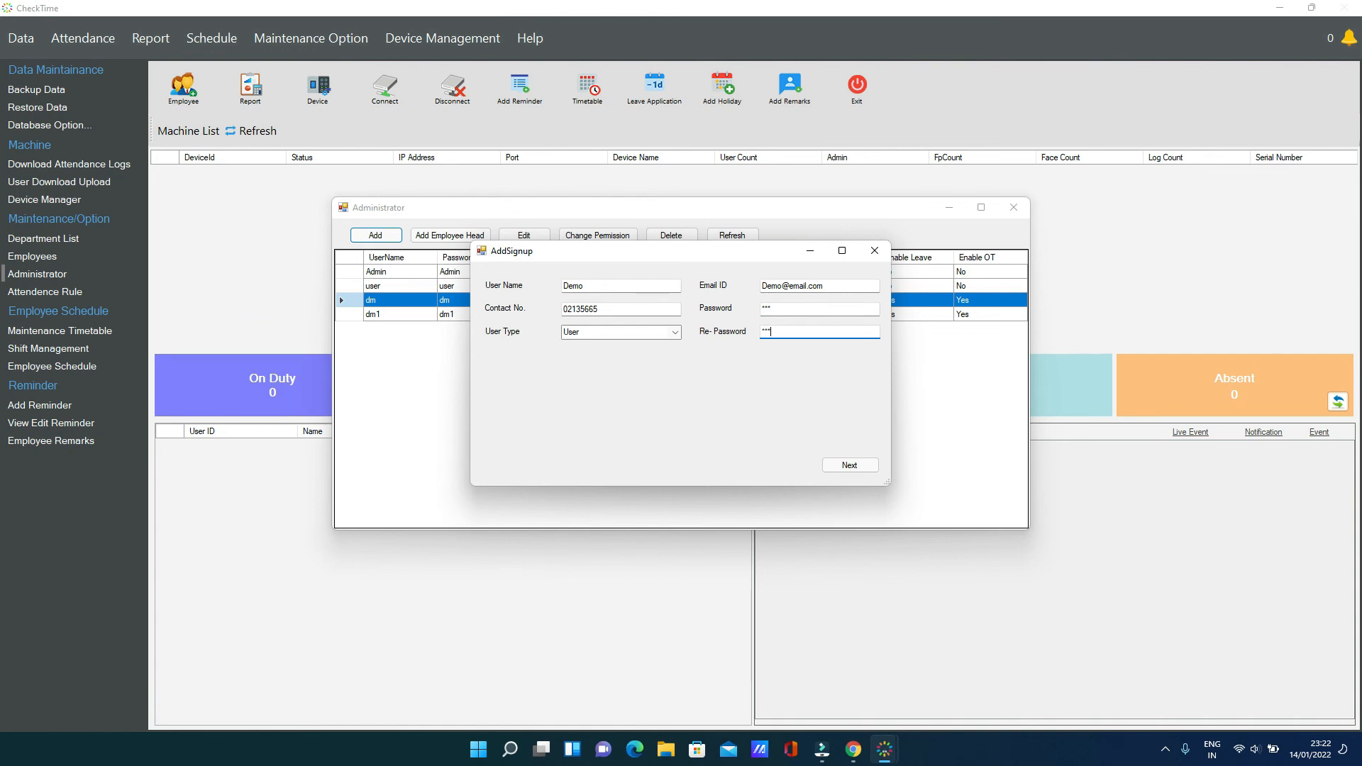
pyautogui.click(854, 461)
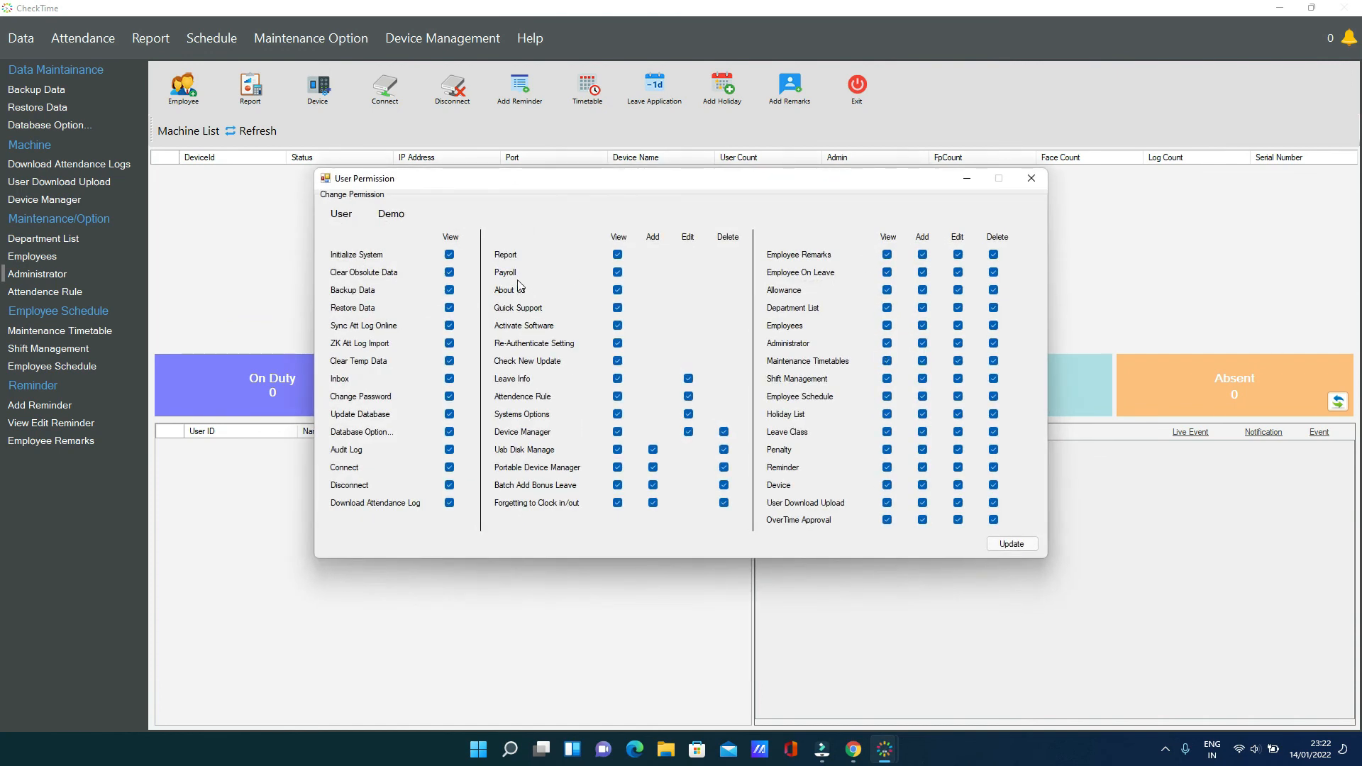
# Remove Demo's initialize, clear-data, backup and restore rights, plus Leave, Rule, Options, Device Manager and Update access
pyautogui.click(449, 255)
pyautogui.click(449, 272)
pyautogui.click(448, 290)
pyautogui.click(449, 307)
pyautogui.click(688, 379)
pyautogui.click(688, 397)
pyautogui.click(688, 415)
pyautogui.click(688, 431)
pyautogui.click(617, 361)
pyautogui.click(617, 379)
pyautogui.click(617, 397)
pyautogui.click(617, 414)
pyautogui.click(617, 432)
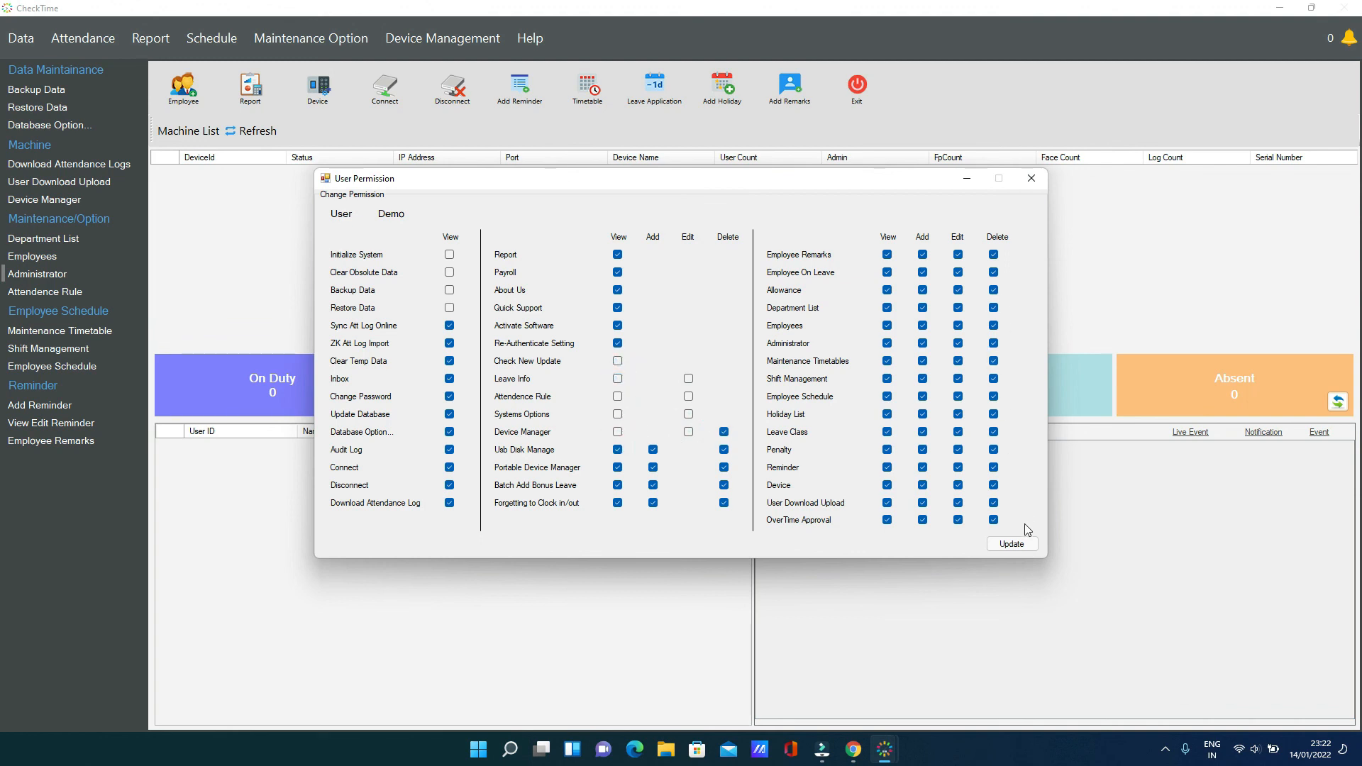
# Save Demo's permissions, close the dialogs, exit CheckTime and launch it again
pyautogui.click(1013, 544)
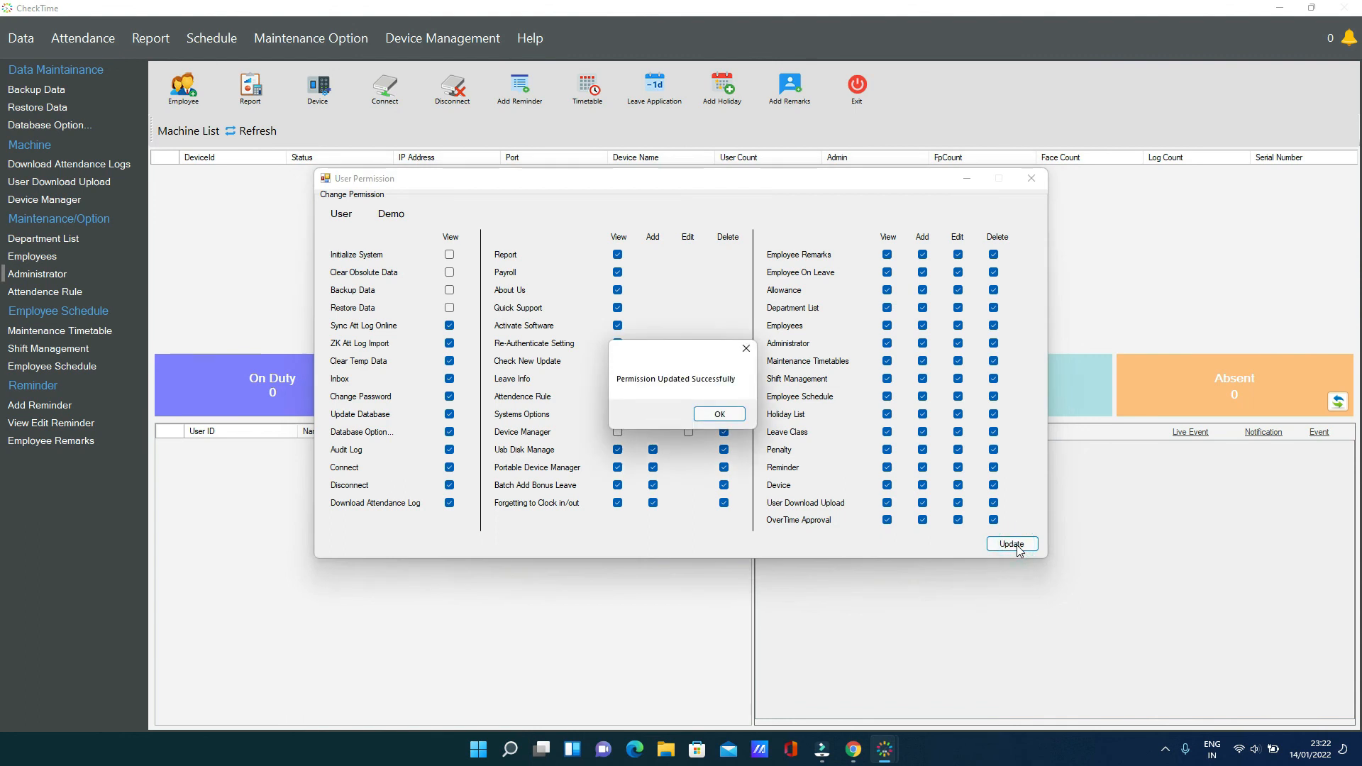
pyautogui.click(718, 415)
pyautogui.click(1031, 178)
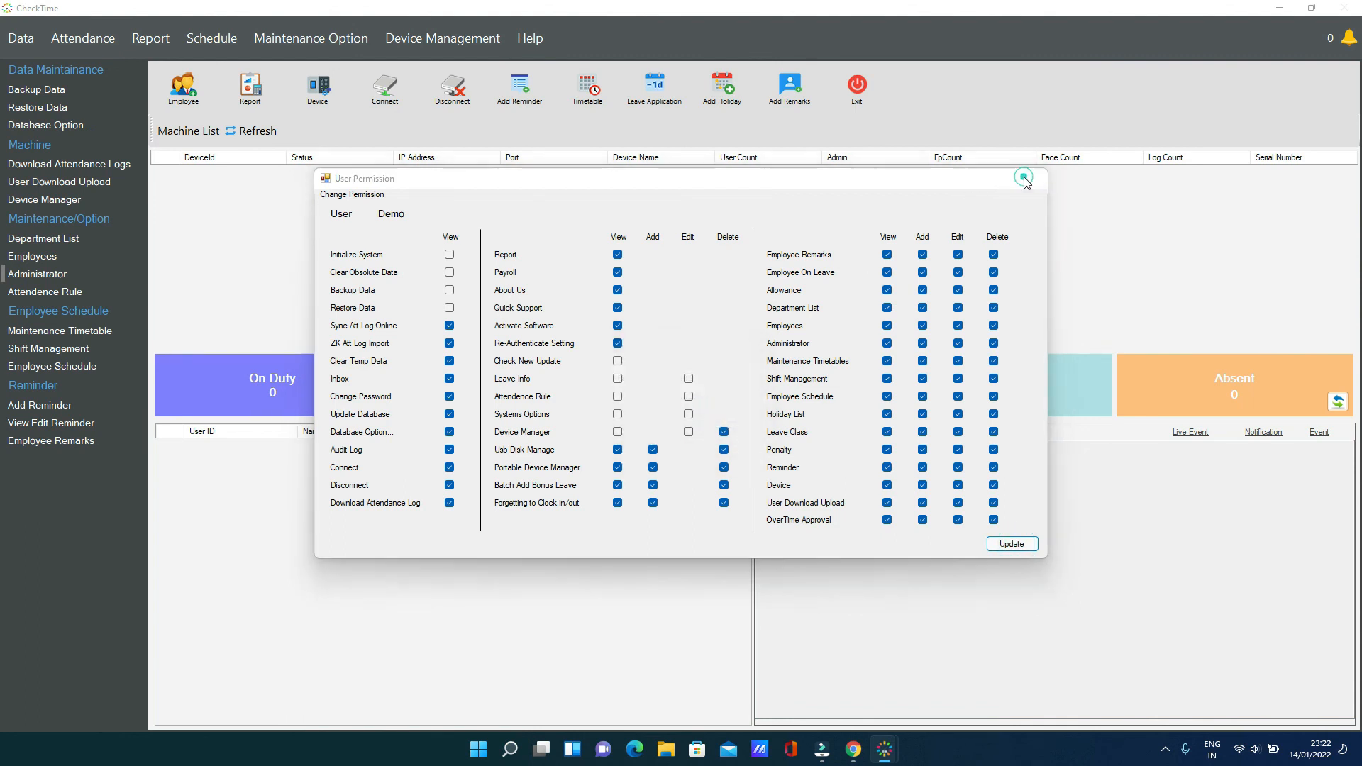
pyautogui.click(1012, 207)
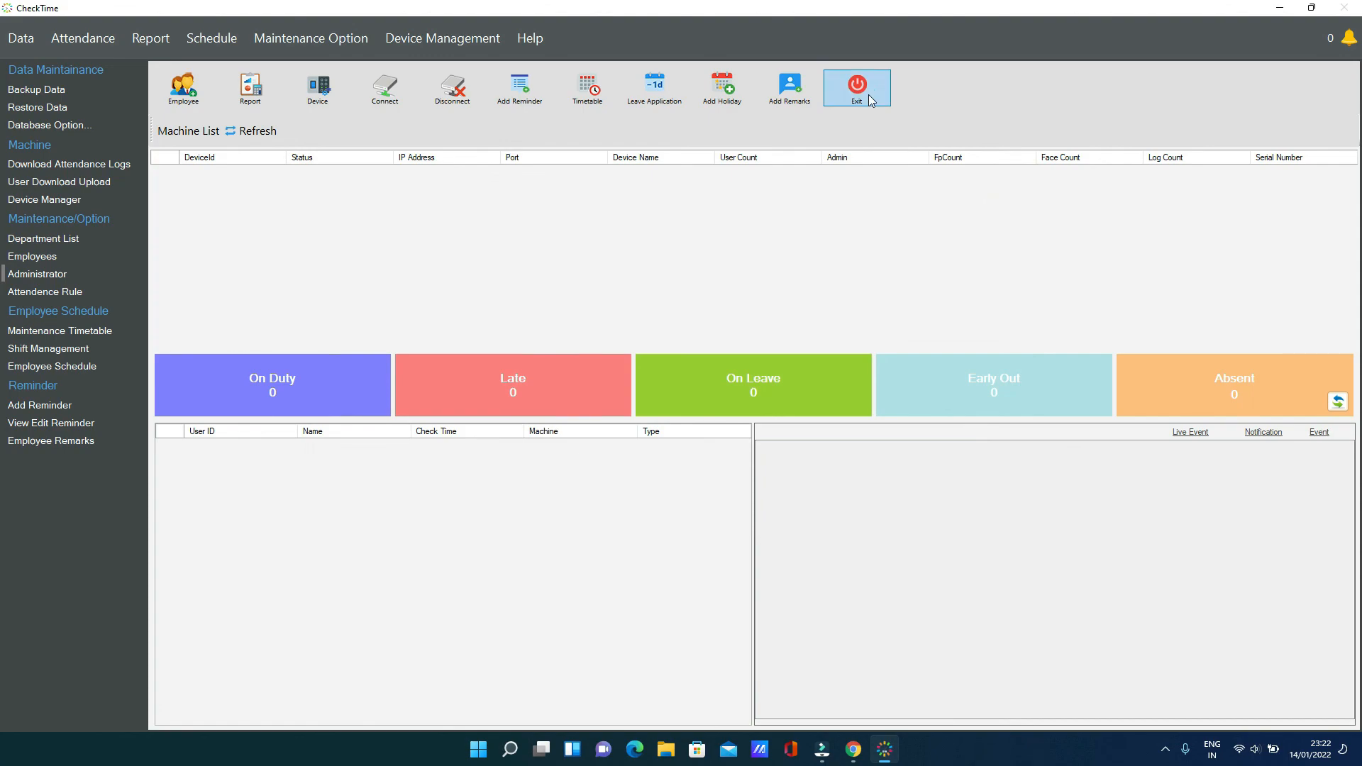
pyautogui.click(859, 89)
pyautogui.doubleClick(140, 49)
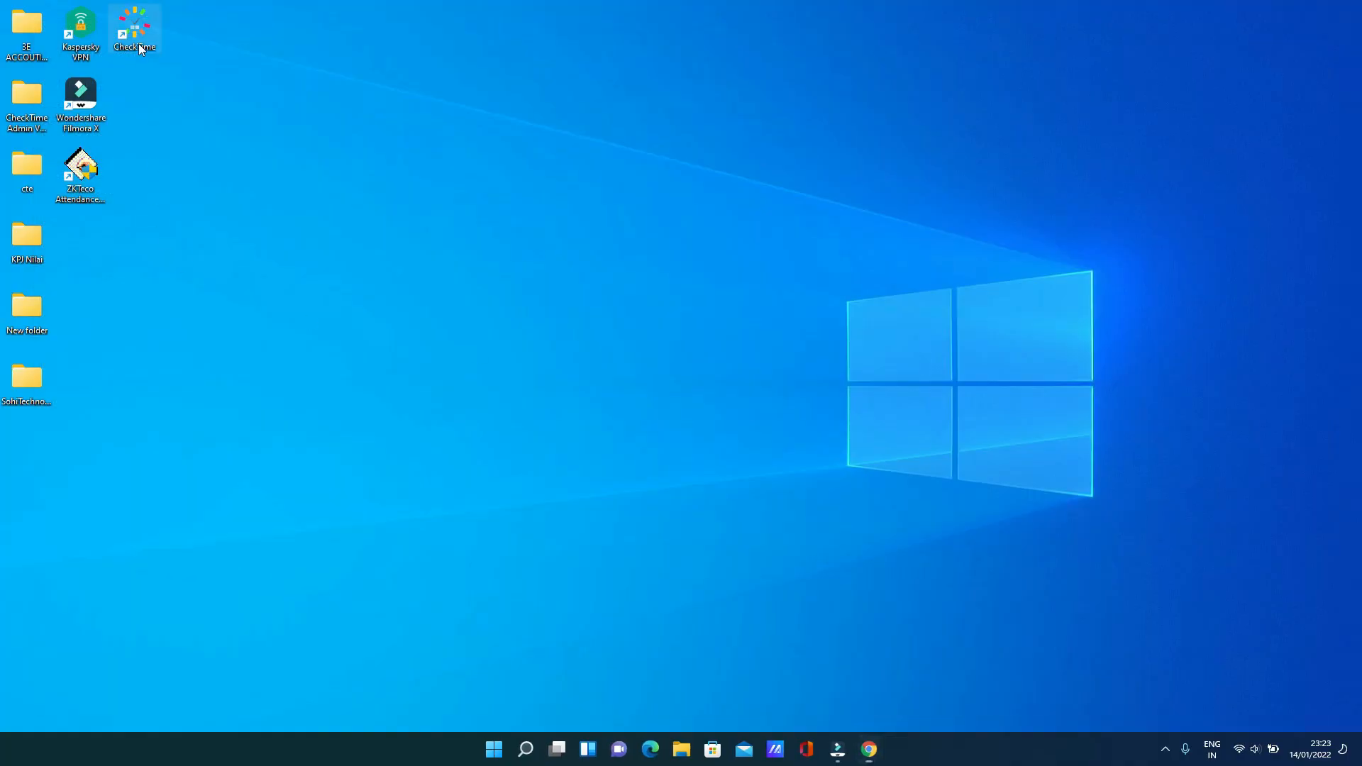